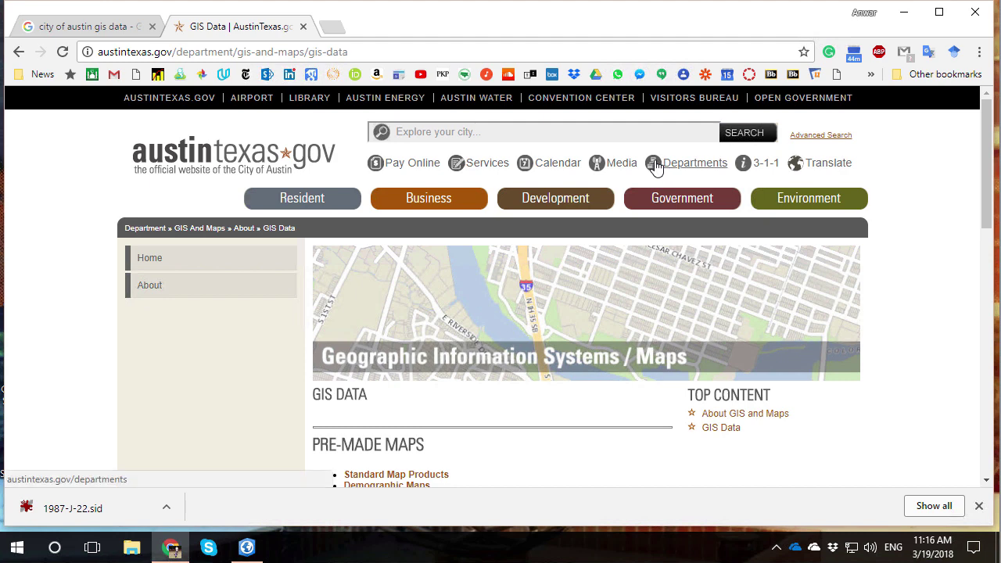
- Scroll the GIS Data page to Aerial Photography and open the Aerial Photography (1940-2017) folder
scroll(656, 160, "down", 2)
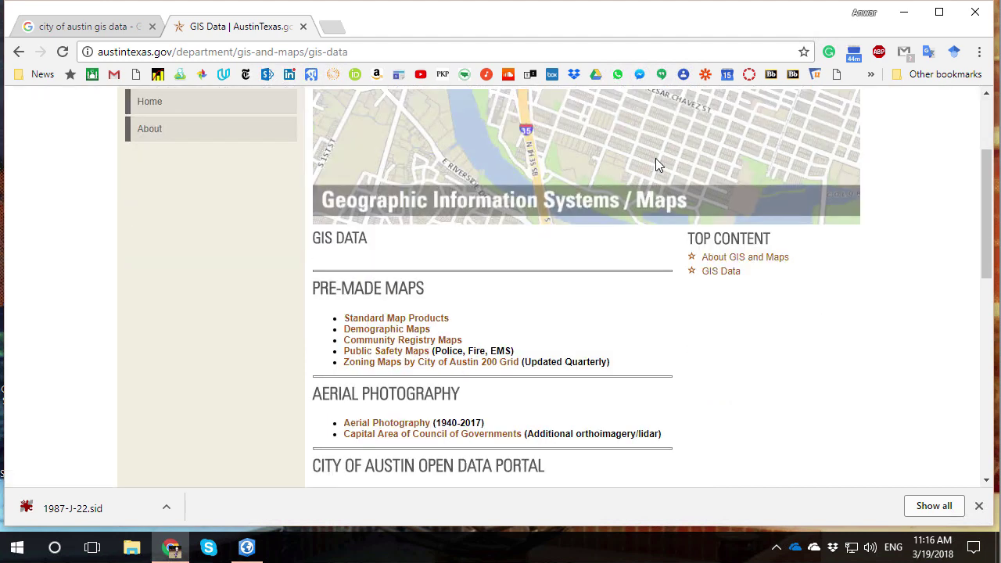
scroll(654, 157, "up", 2)
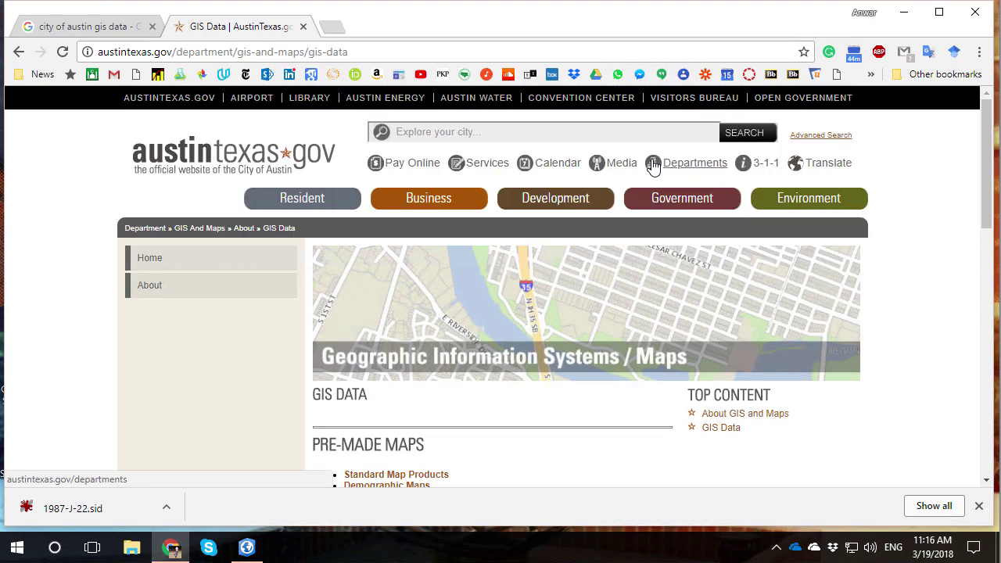
scroll(432, 288, "down", 3)
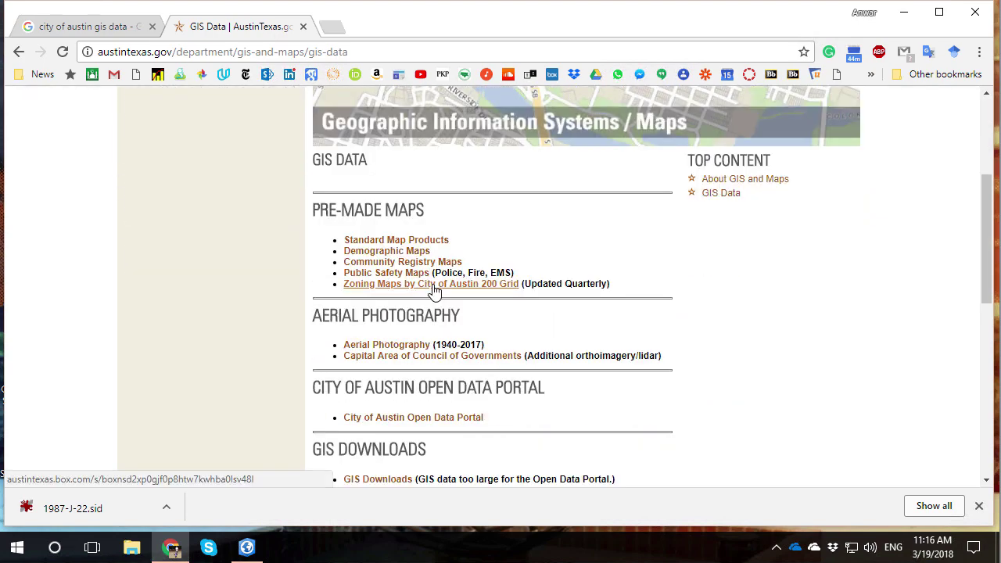
scroll(434, 286, "up", 3)
scroll(143, 160, "down", 1)
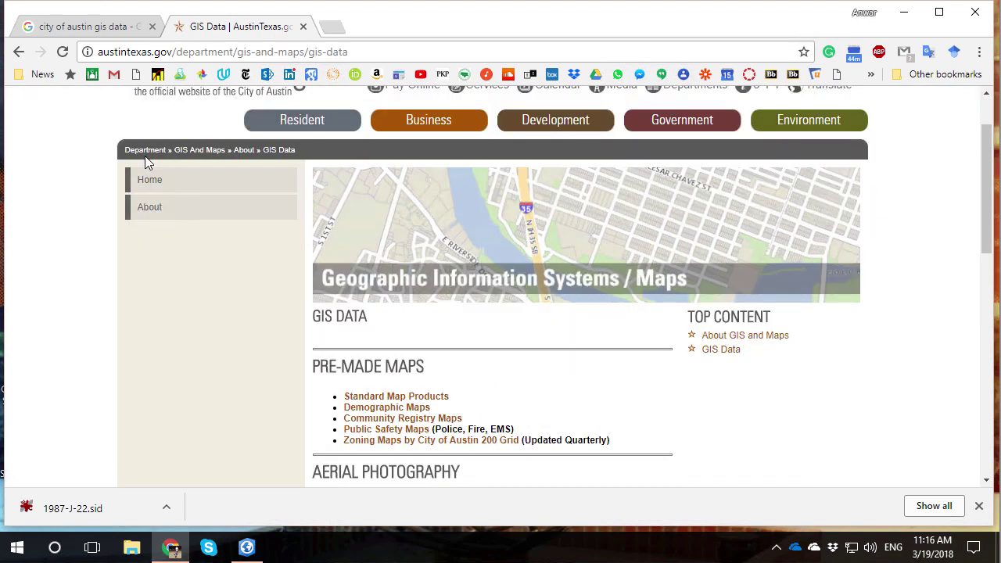
scroll(279, 250, "down", 3)
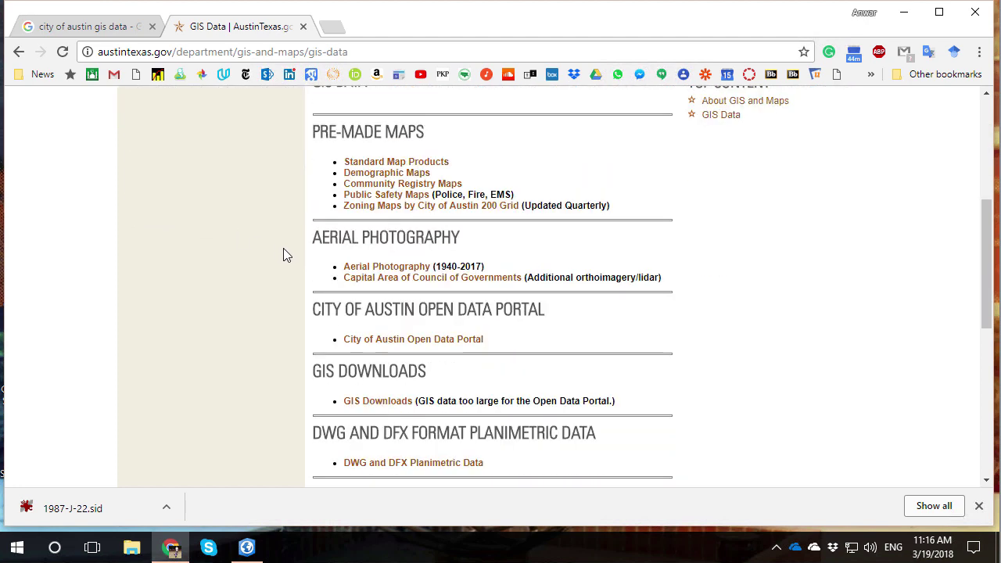
left_click(389, 268)
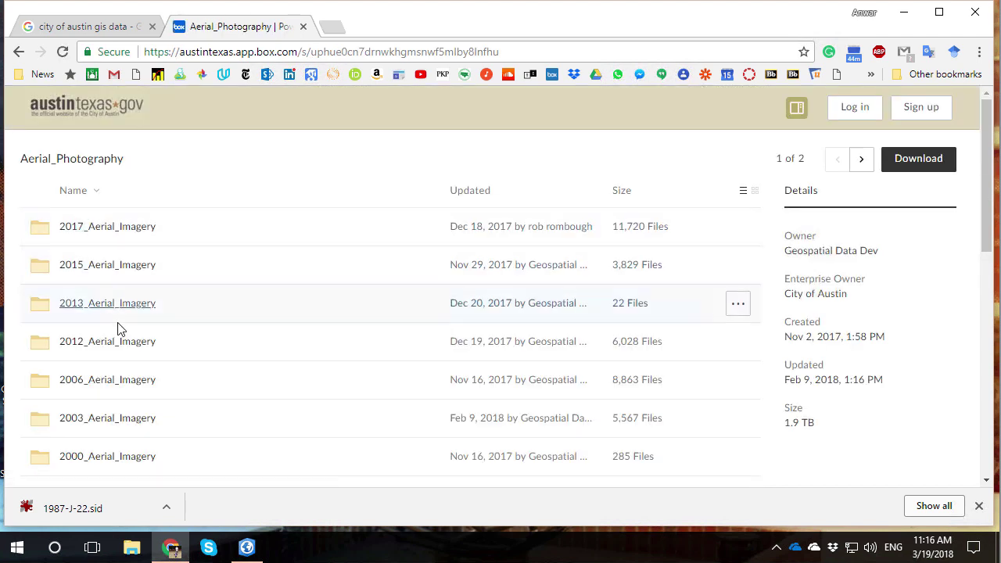
- Go into 1987_Aerial_Imagery > 1987_Index and preview 1987_Imagery_Scanned.pdf
scroll(118, 328, "down", 1)
scroll(118, 327, "up", 1)
scroll(81, 226, "down", 1)
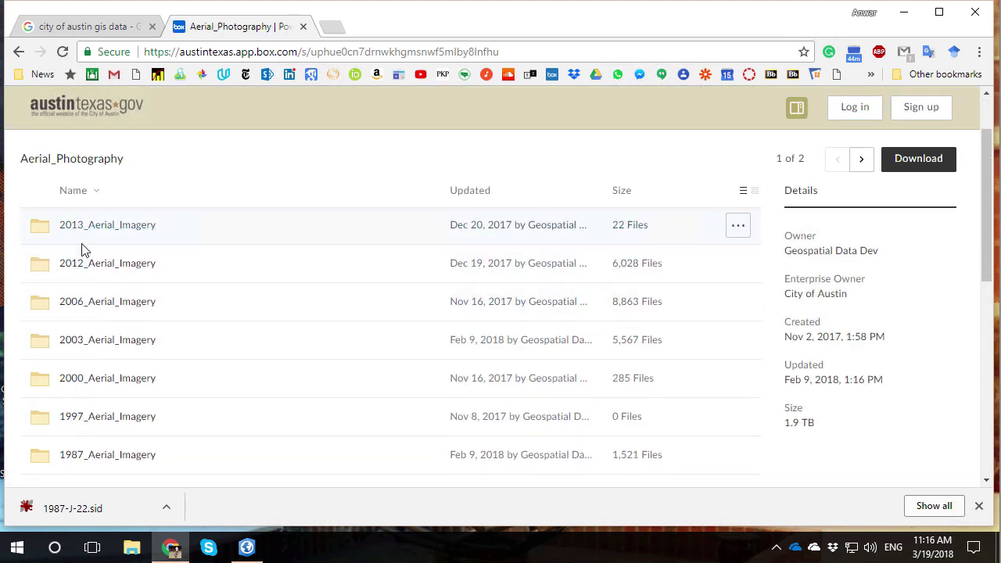
scroll(83, 248, "down", 1)
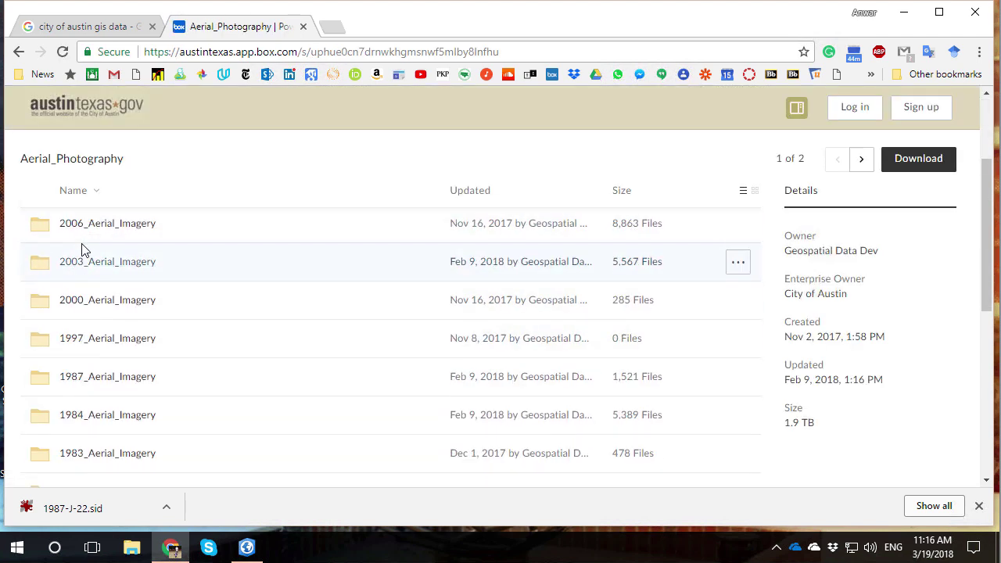
left_click(117, 385)
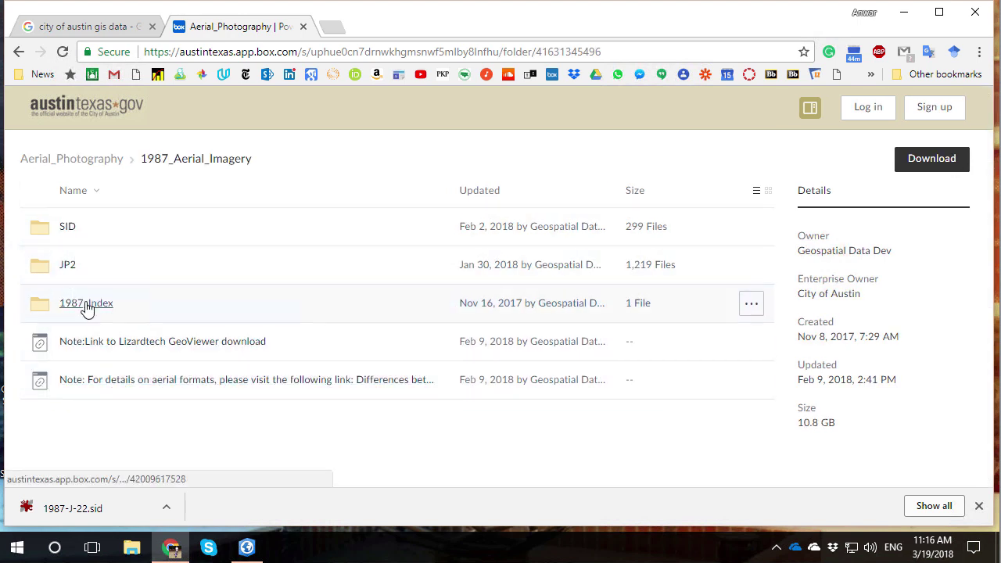
left_click(87, 307)
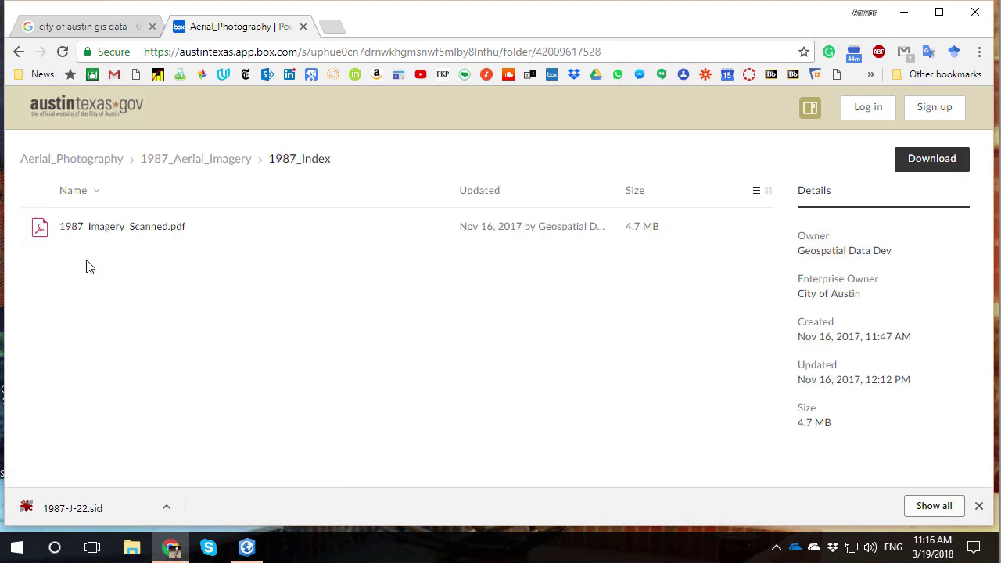
left_click(125, 231)
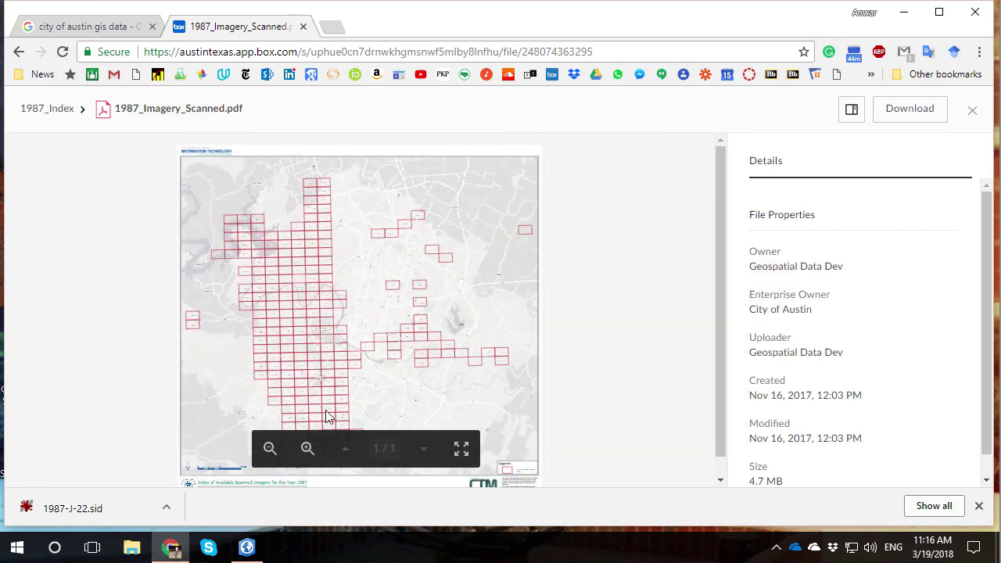
- Zoom the 1987 index map in five steps and pan to tile J22 beside the river downtown
left_click(306, 450)
left_click(306, 450)
left_click(307, 450)
left_click(308, 451)
left_click(307, 451)
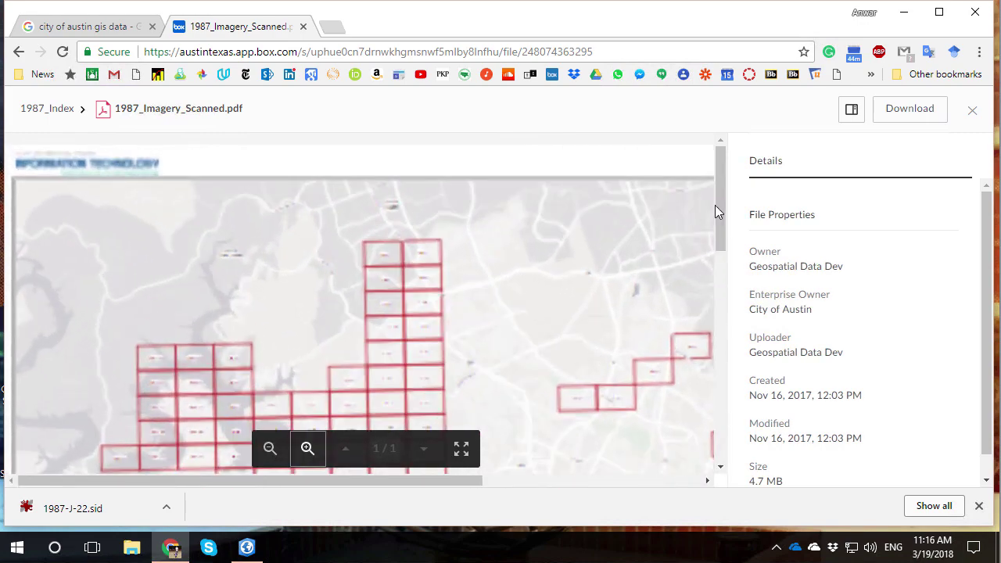
left_click_drag(719, 204, 711, 306)
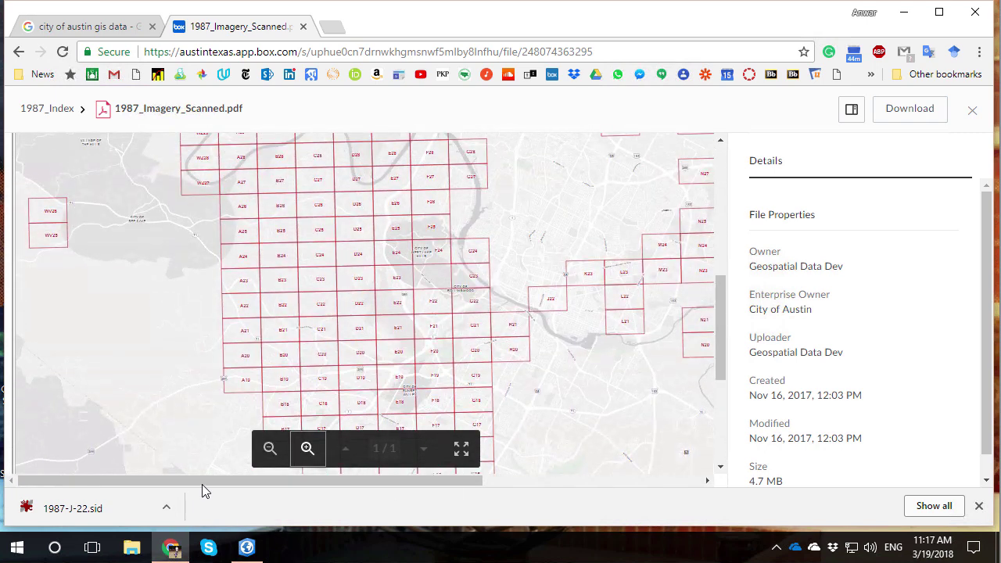
left_click_drag(201, 482, 328, 473)
left_click(308, 449)
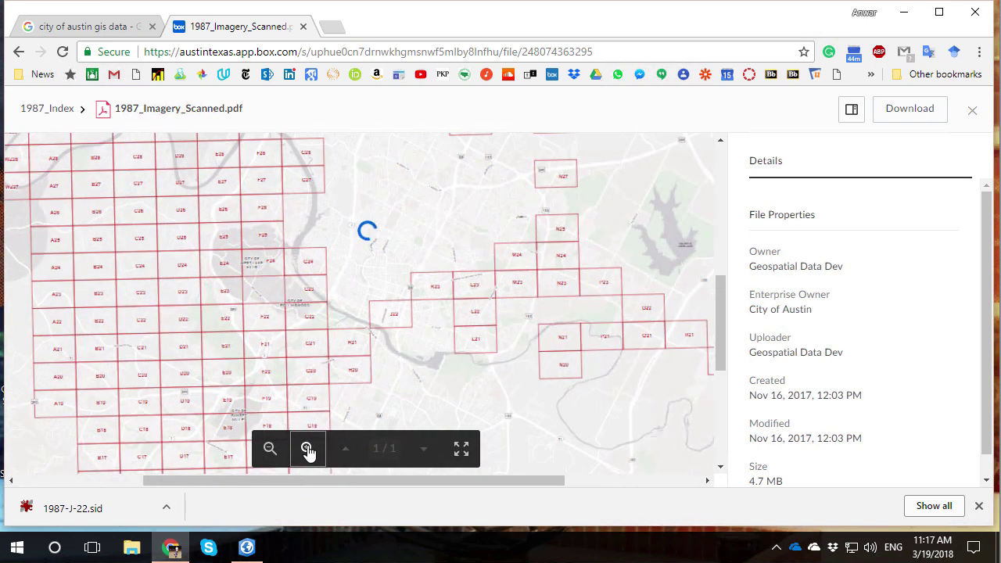
left_click_drag(297, 480, 329, 478)
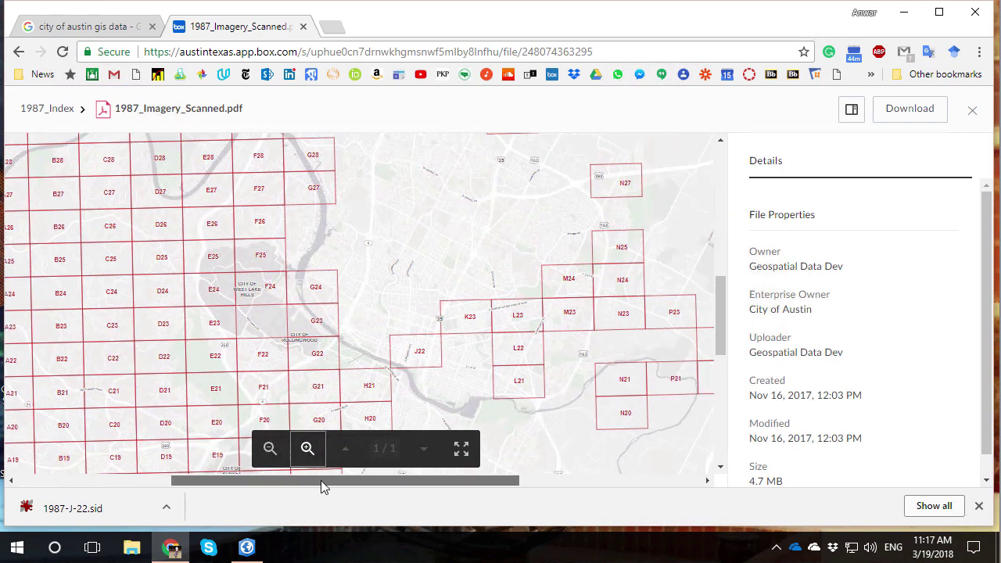
left_click_drag(726, 310, 721, 347)
left_click(312, 457)
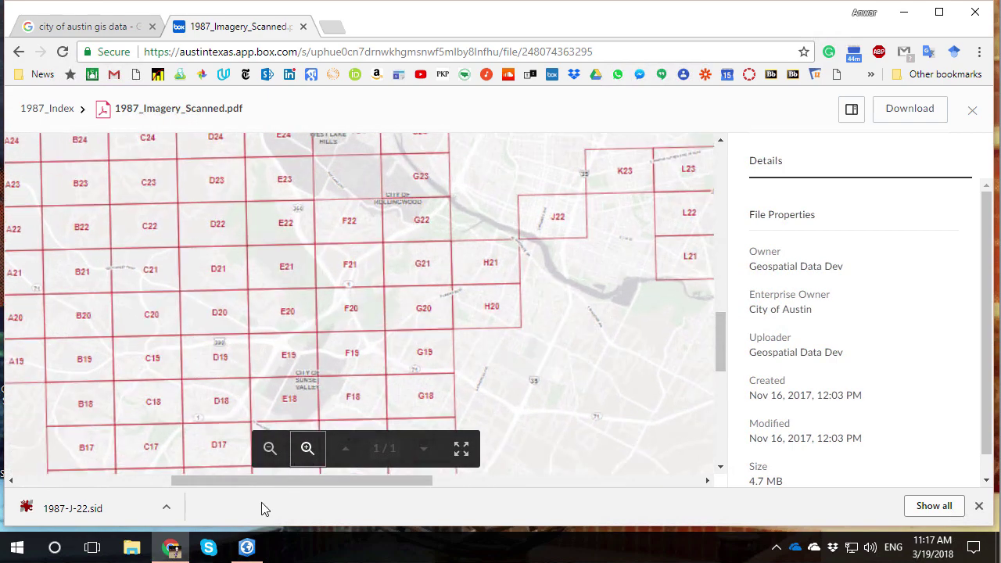
left_click_drag(289, 482, 367, 482)
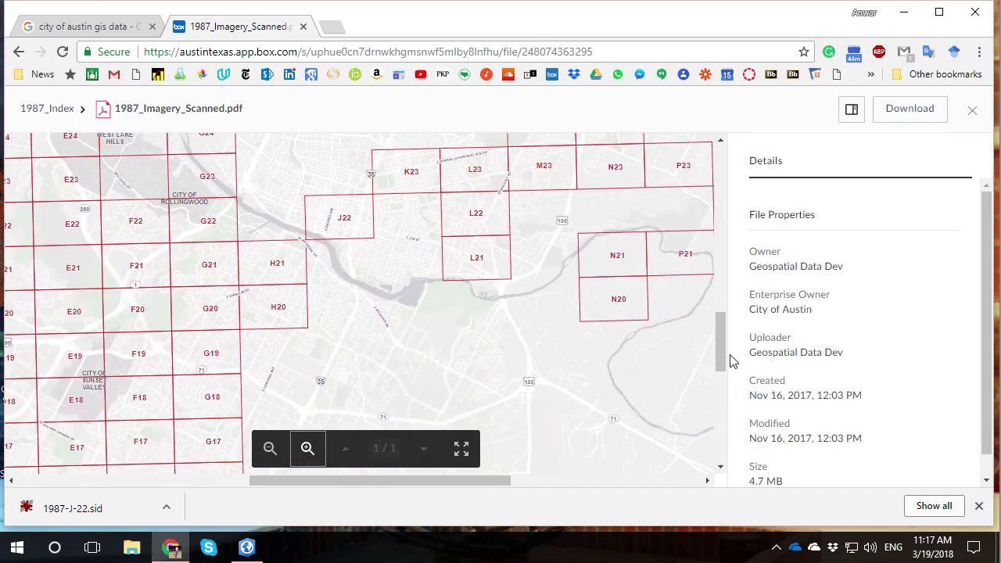
left_click_drag(730, 361, 730, 343)
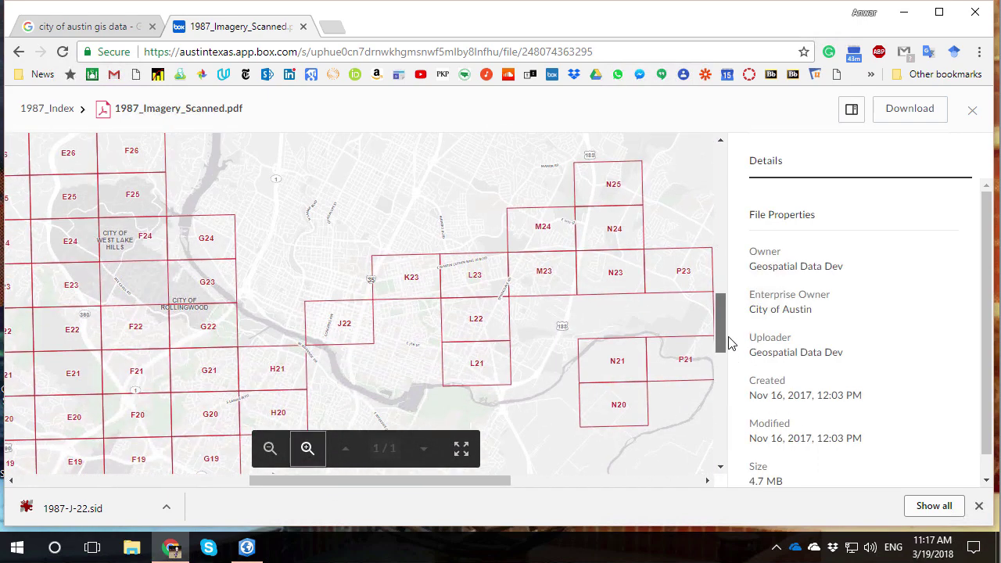
- Minimize Chrome and launch ArcGIS Pro from the taskbar
left_click(908, 13)
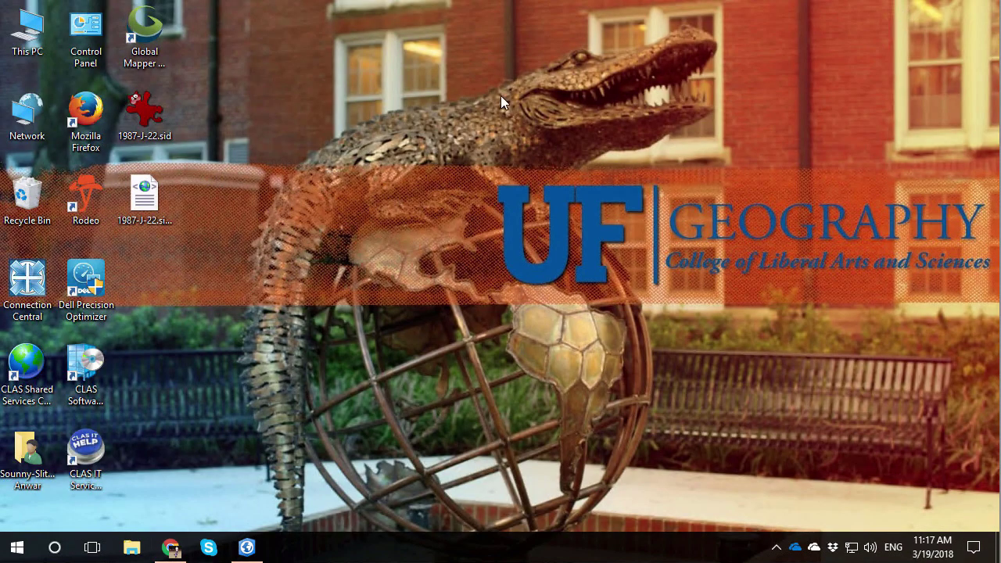
right_click(241, 553)
left_click(240, 468)
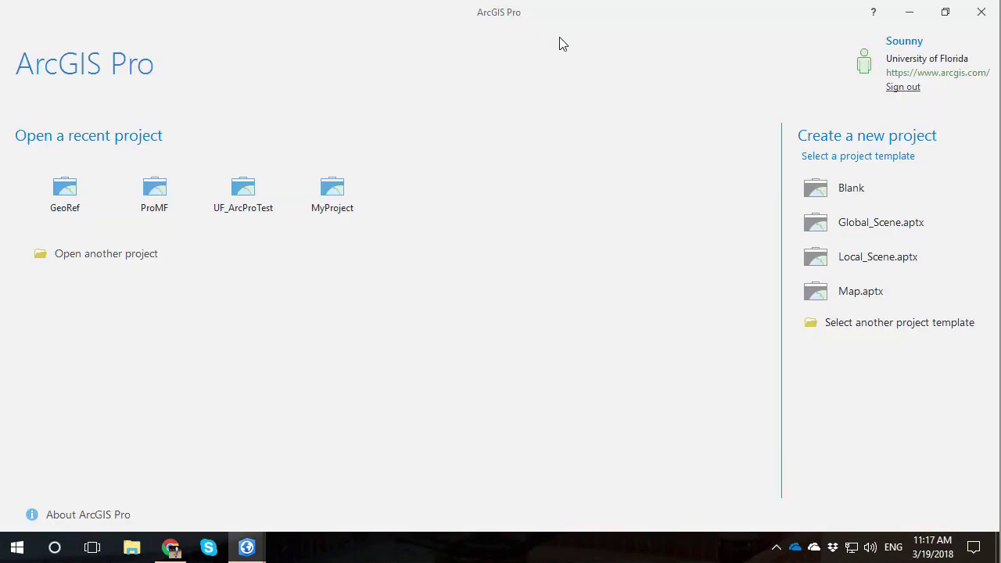
- Create a new project from the Map template named AustinJ221987
left_click(849, 193)
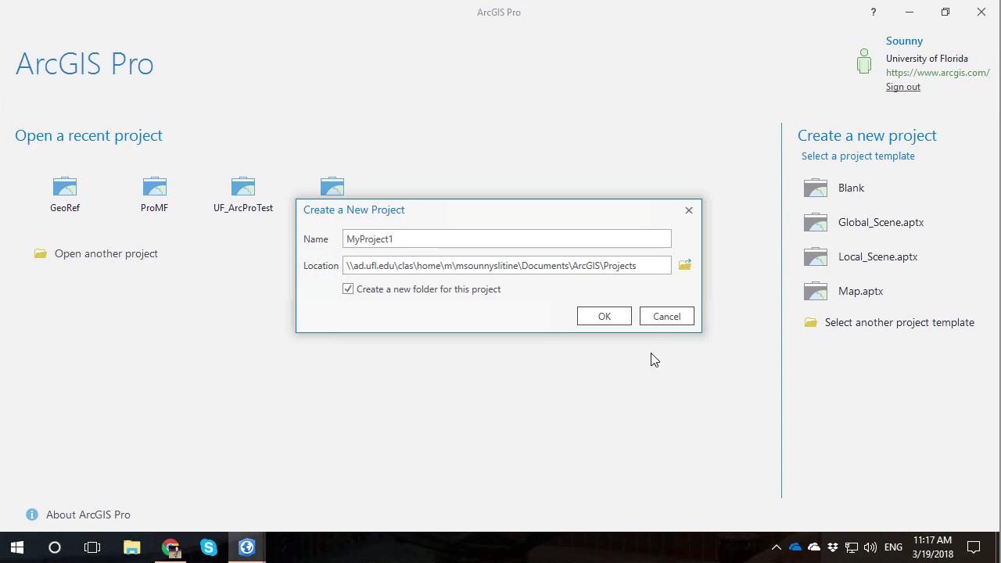
left_click(671, 316)
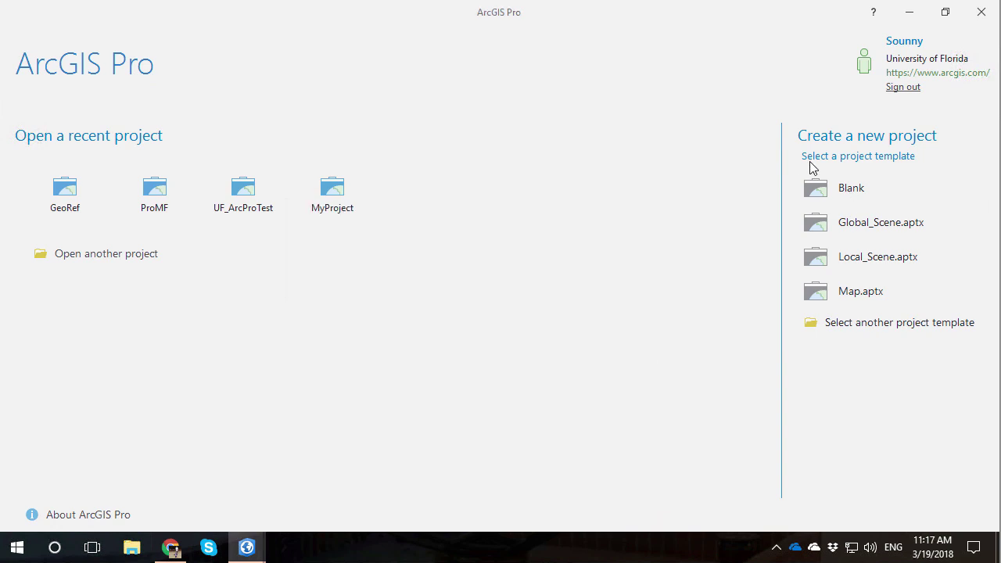
left_click(853, 297)
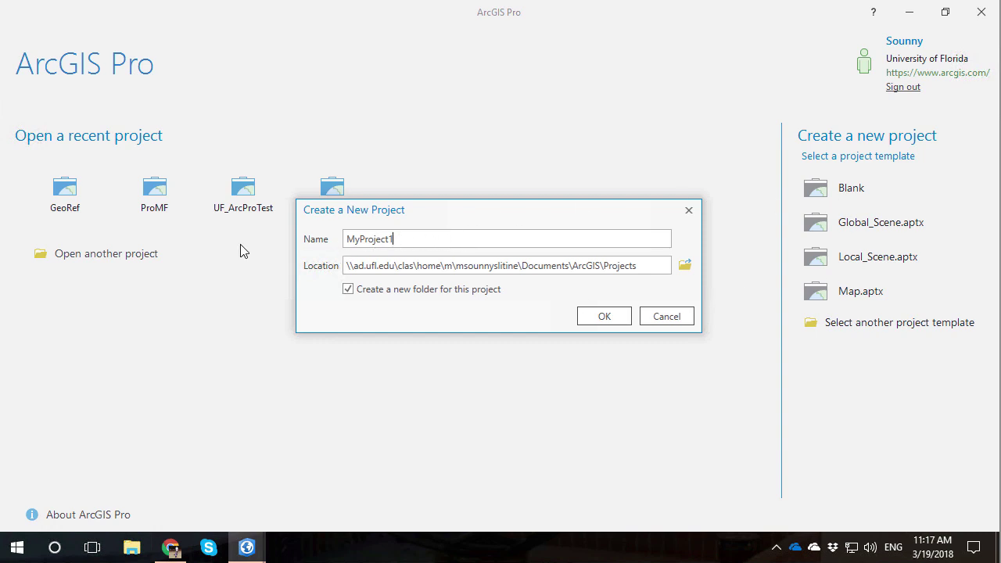
key("ctrl+a")
key("BackSpace")
left_click(602, 316)
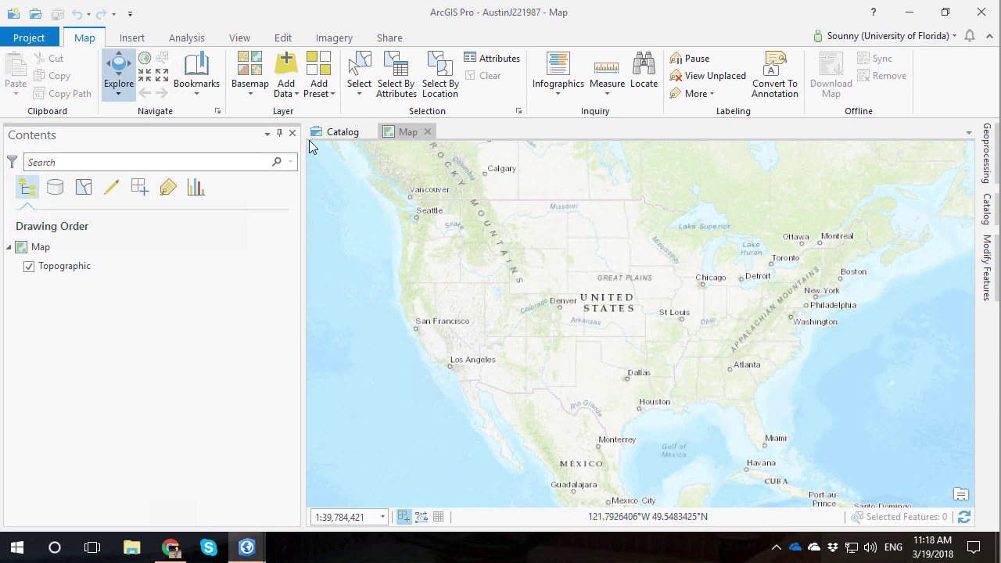
- Add the 1987-J-22.sid raster from the Desktop to the map
left_click(293, 92)
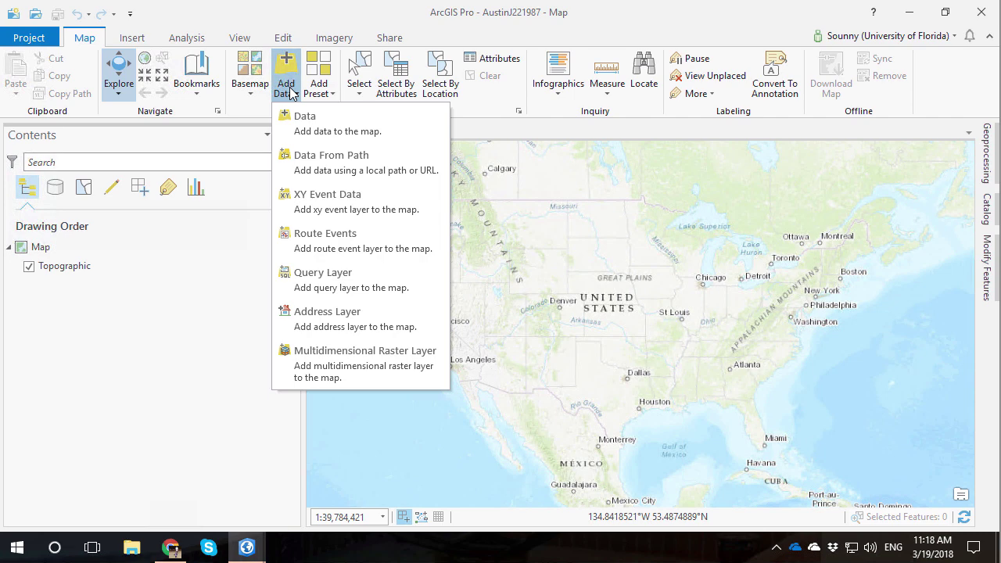
left_click(312, 129)
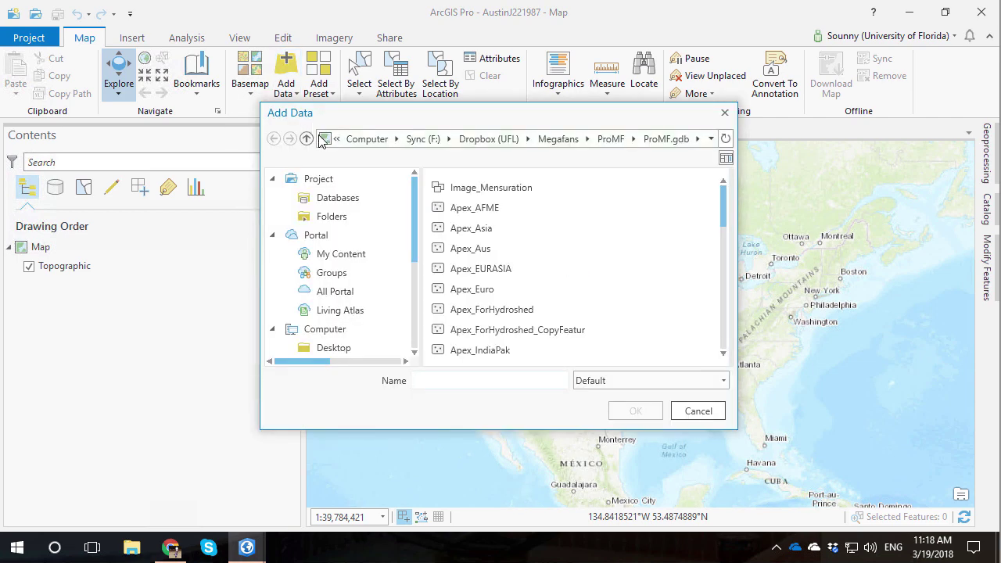
left_click(329, 350)
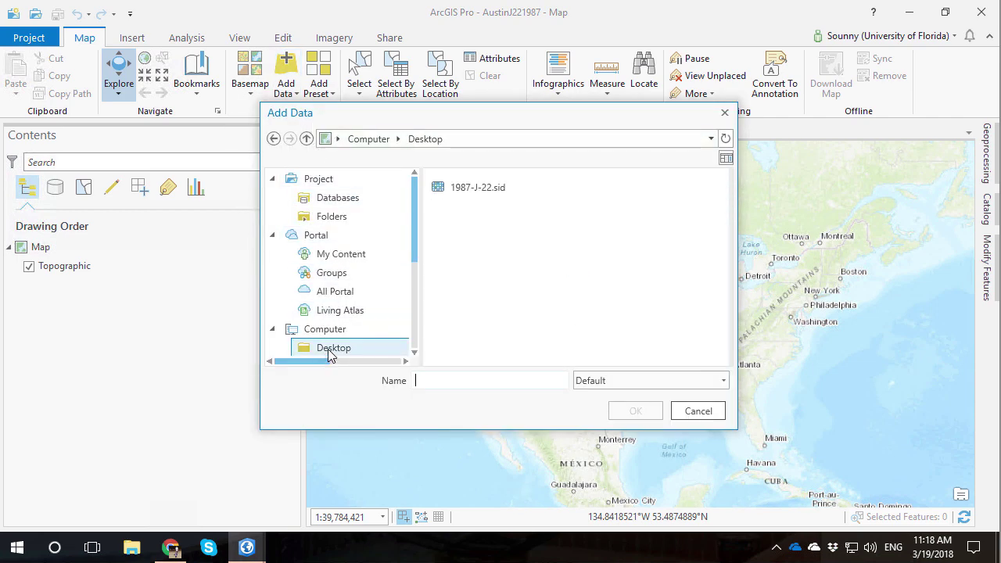
double_click(464, 190)
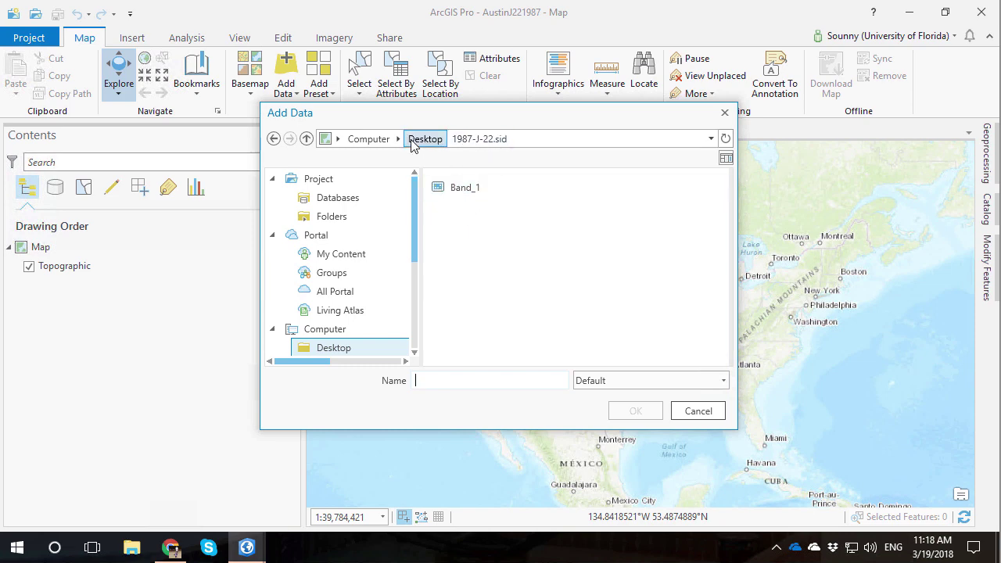
left_click(440, 140)
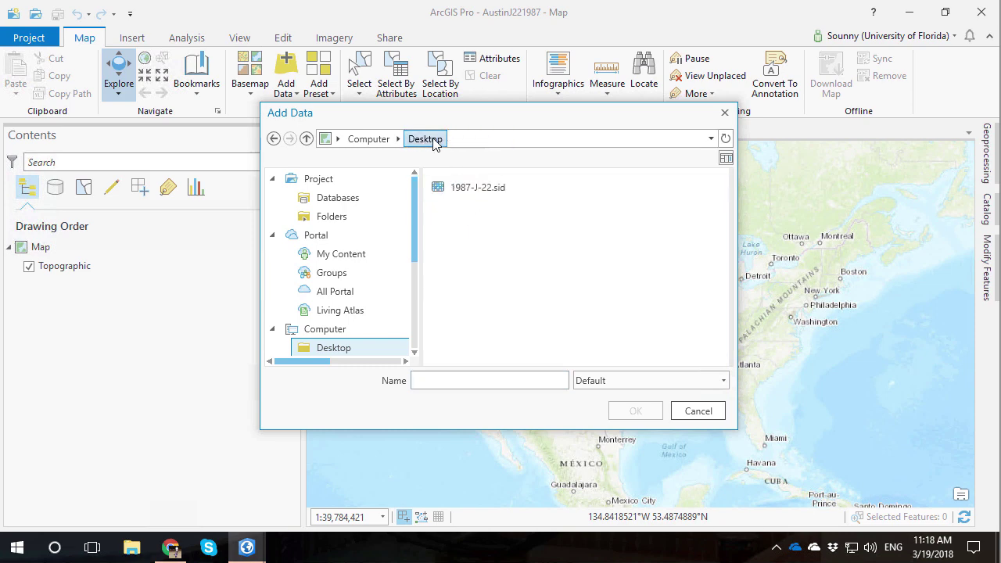
left_click(466, 187)
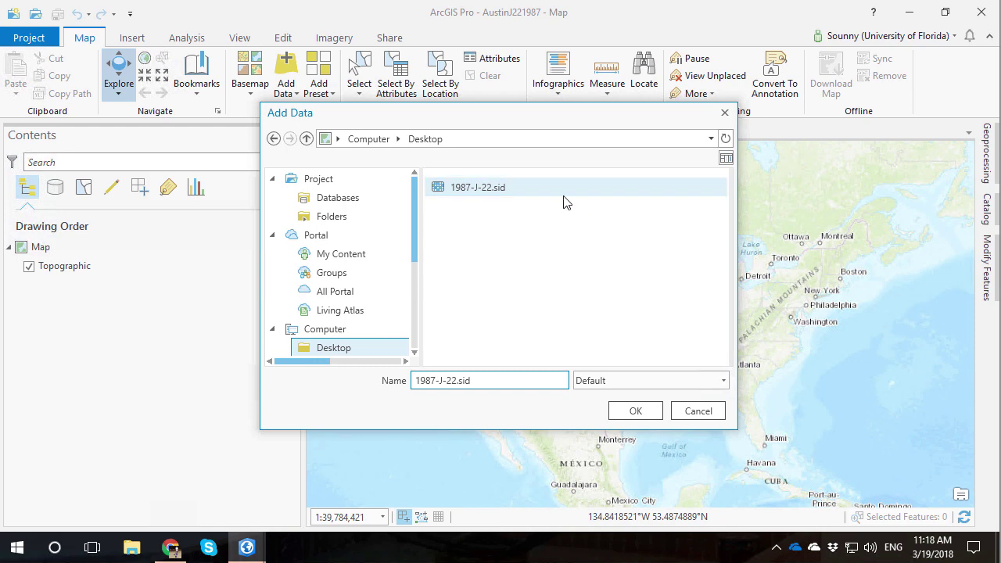
left_click(635, 412)
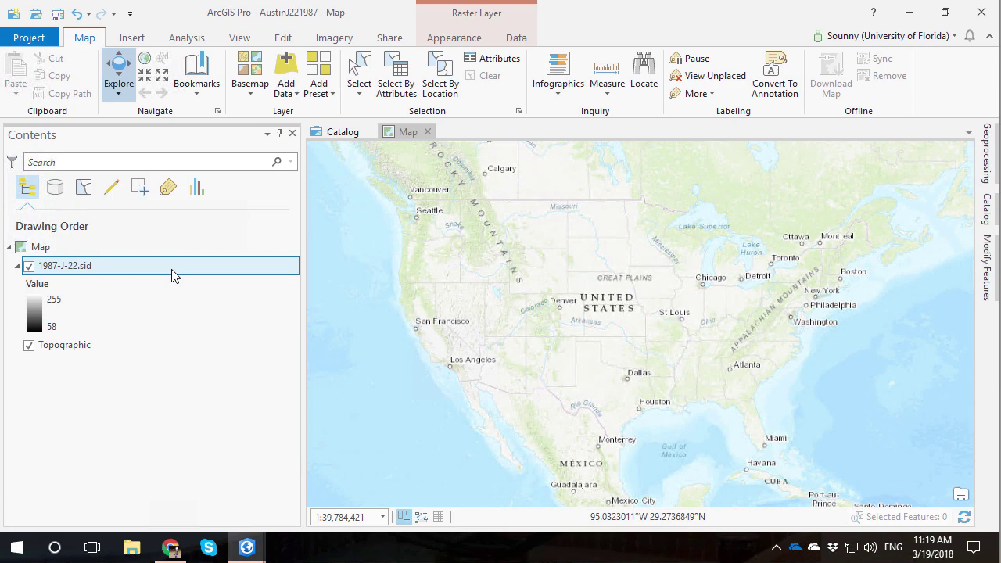
- Zoom the map to the 1987-J-22.sid layer's extent
scroll(546, 332, "down", 2)
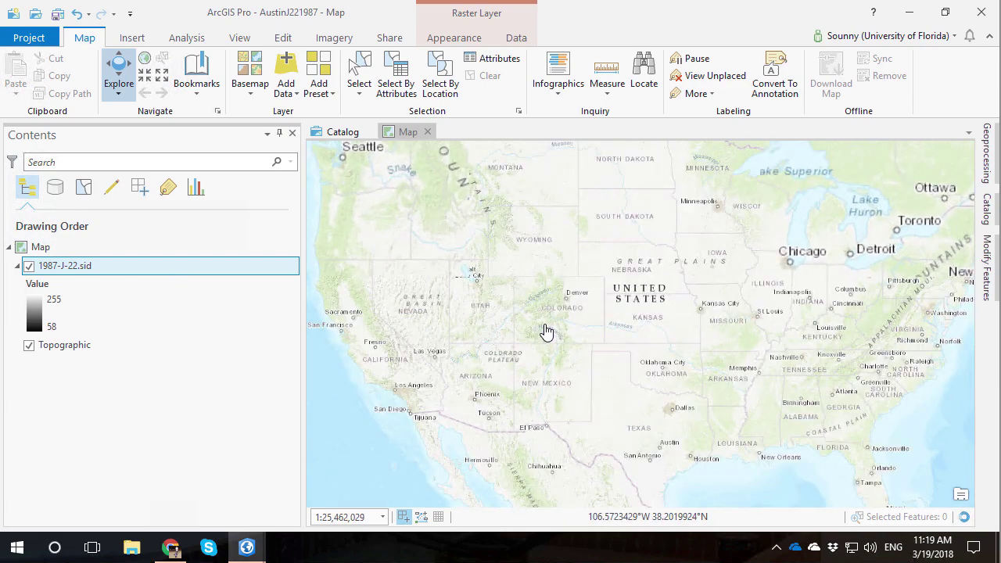
scroll(514, 312, "down", 2)
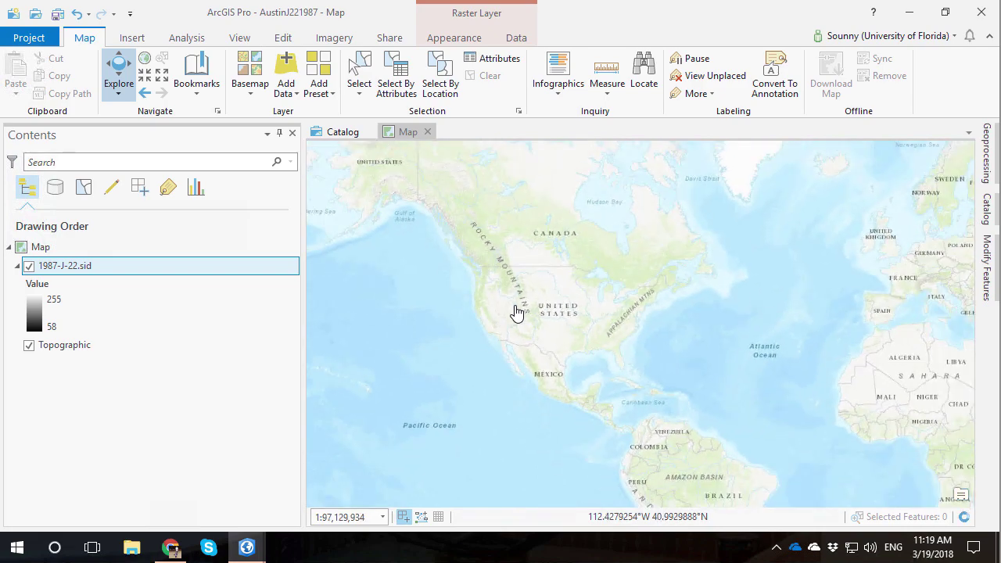
scroll(514, 311, "down", 1)
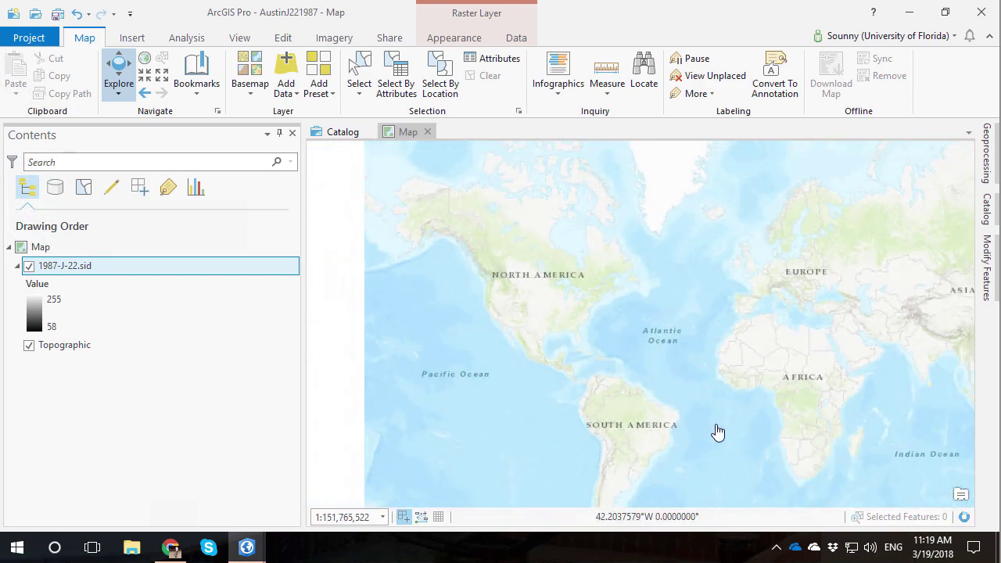
scroll(759, 454, "up", 4)
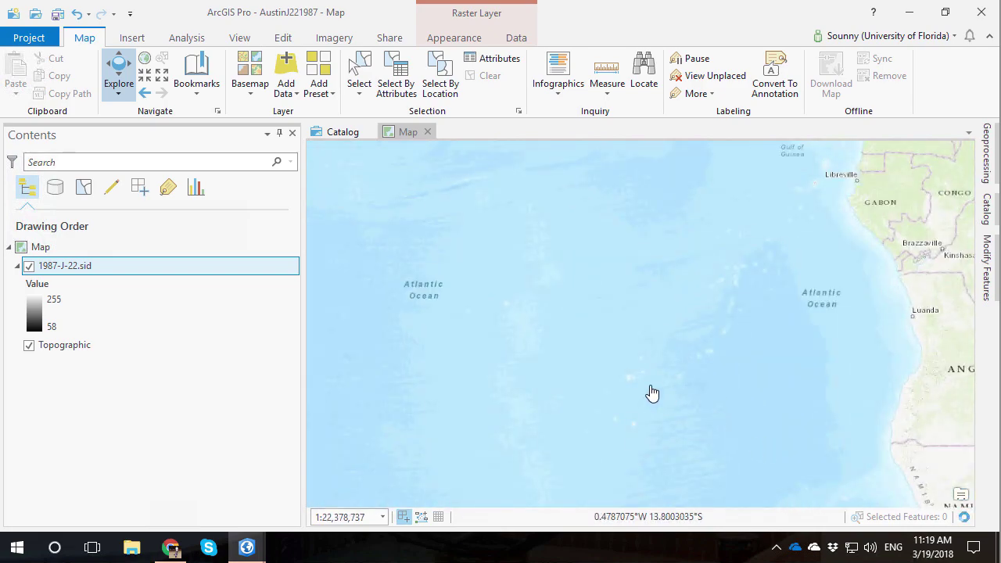
scroll(767, 316, "down", 2)
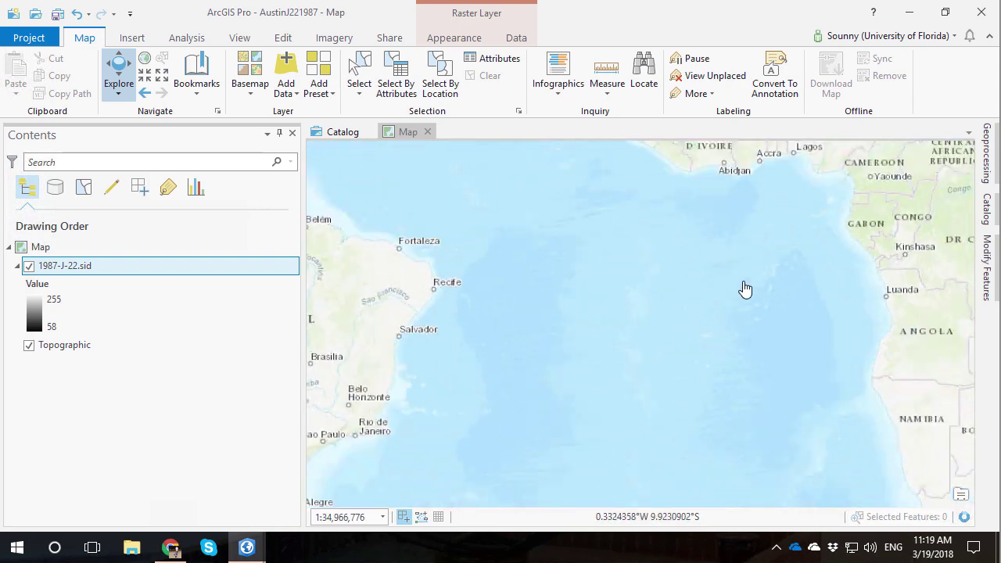
right_click(62, 271)
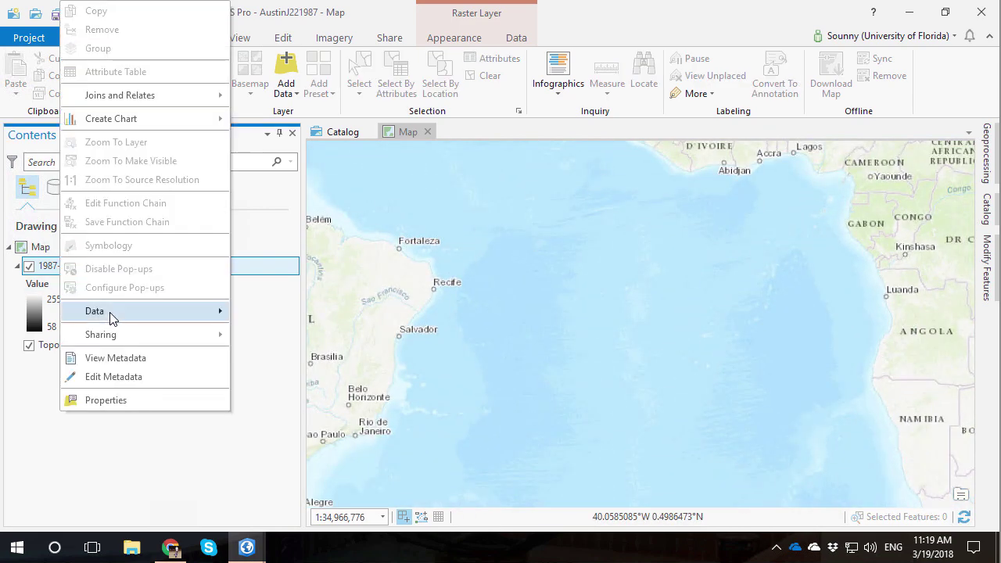
left_click(125, 142)
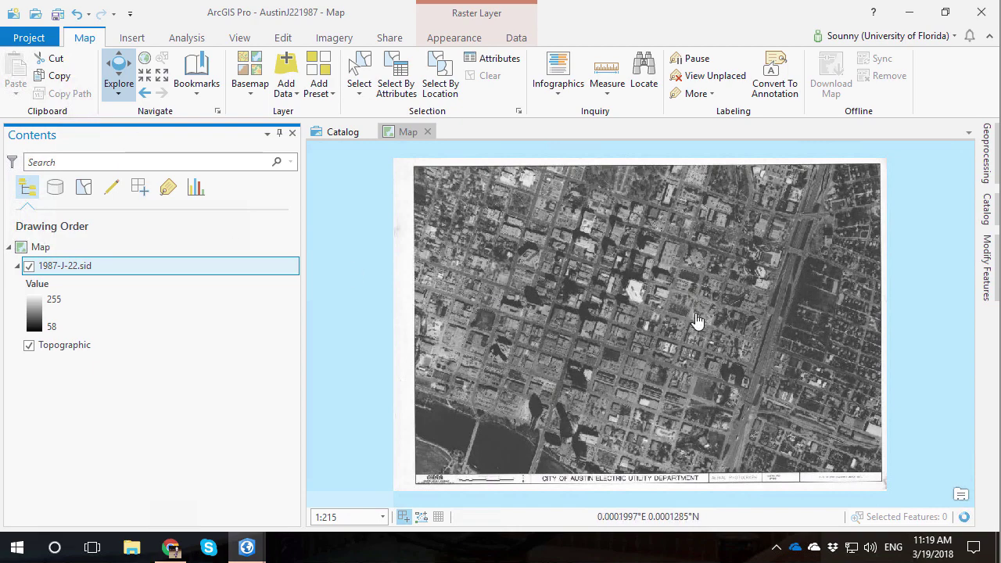
- Zoom out to the world view, showing the photo near 0°N 0°E off West Africa
scroll(691, 335, "down", 5)
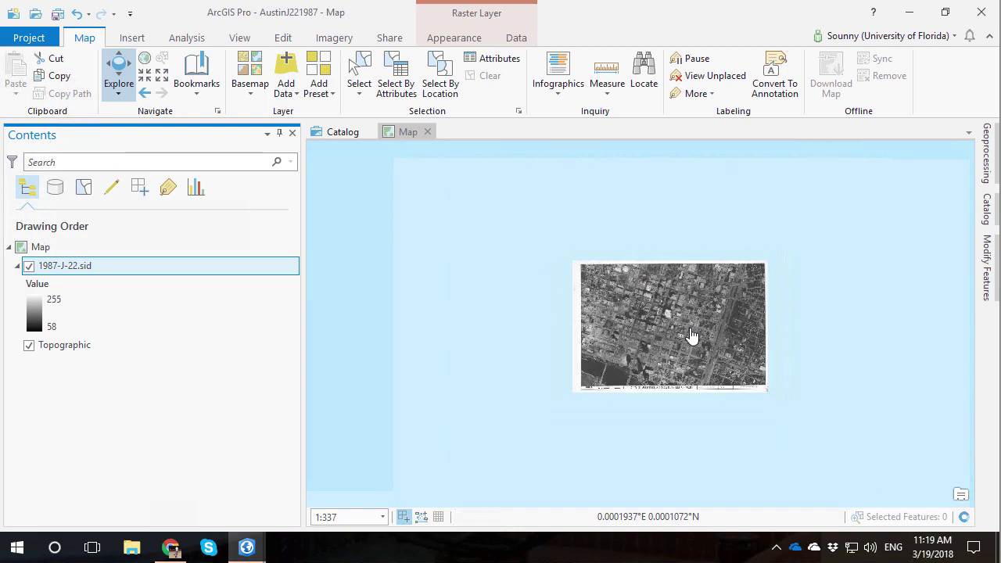
scroll(692, 335, "down", 10)
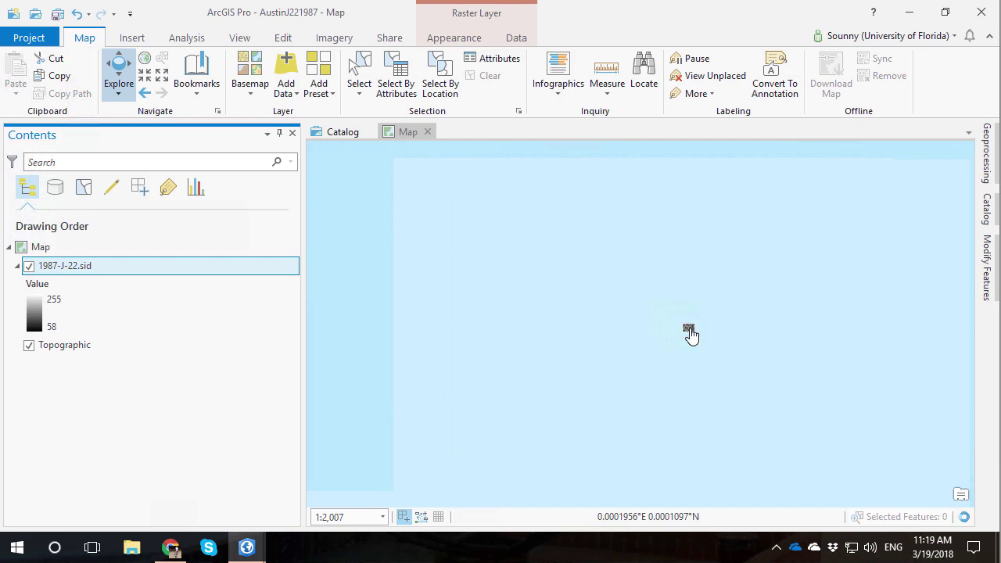
scroll(693, 335, "down", 4)
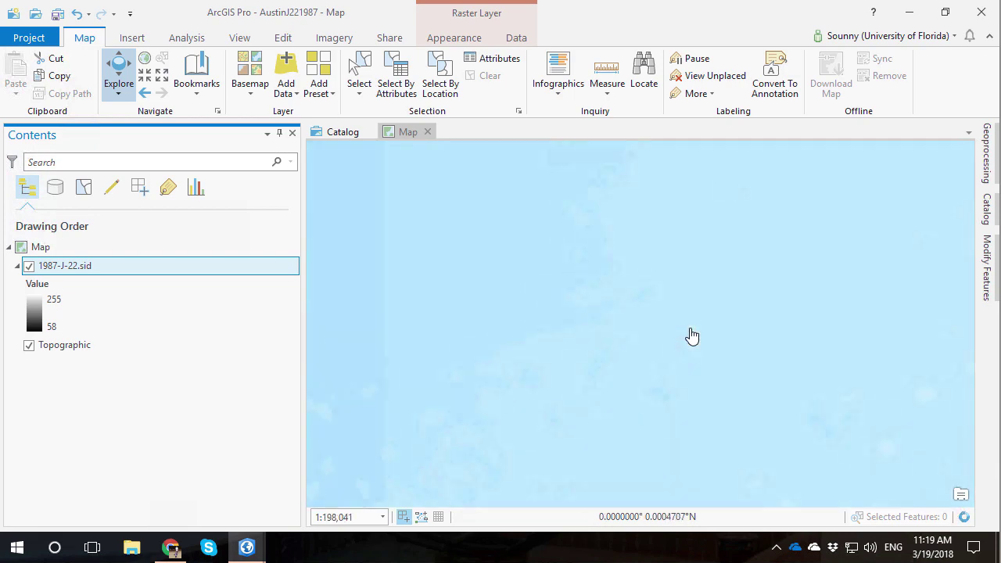
scroll(692, 337, "down", 10)
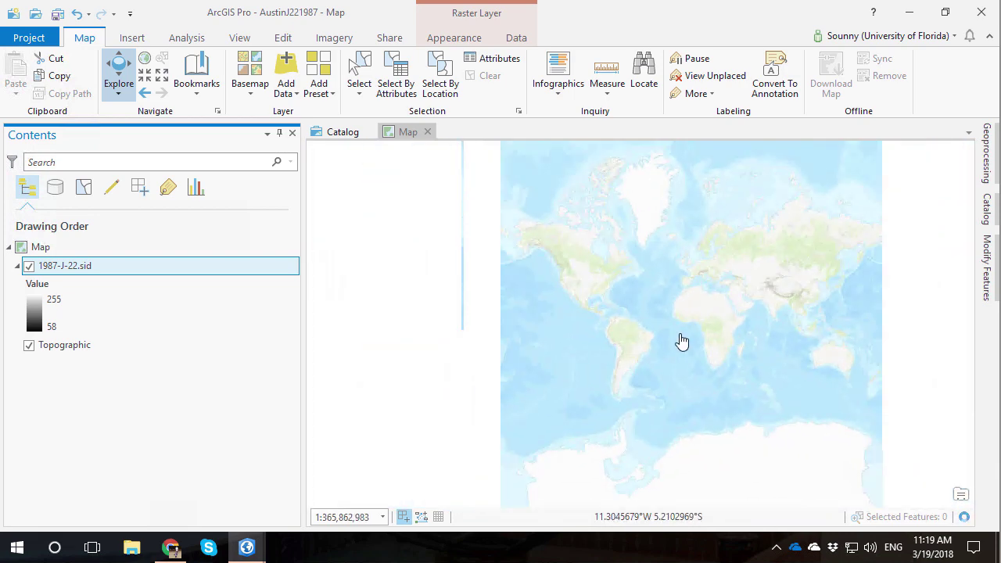
scroll(693, 342, "up", 3)
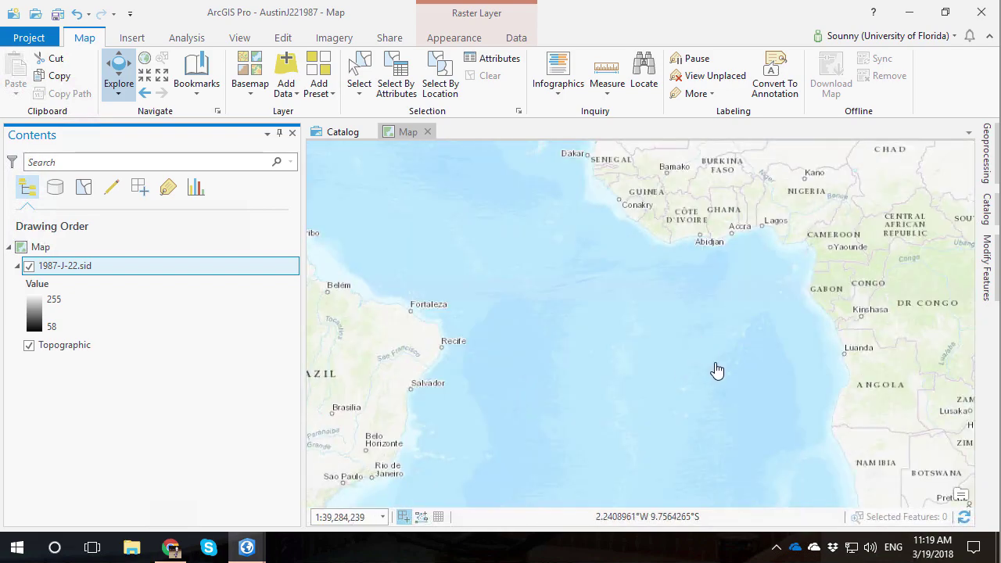
scroll(712, 370, "down", 1)
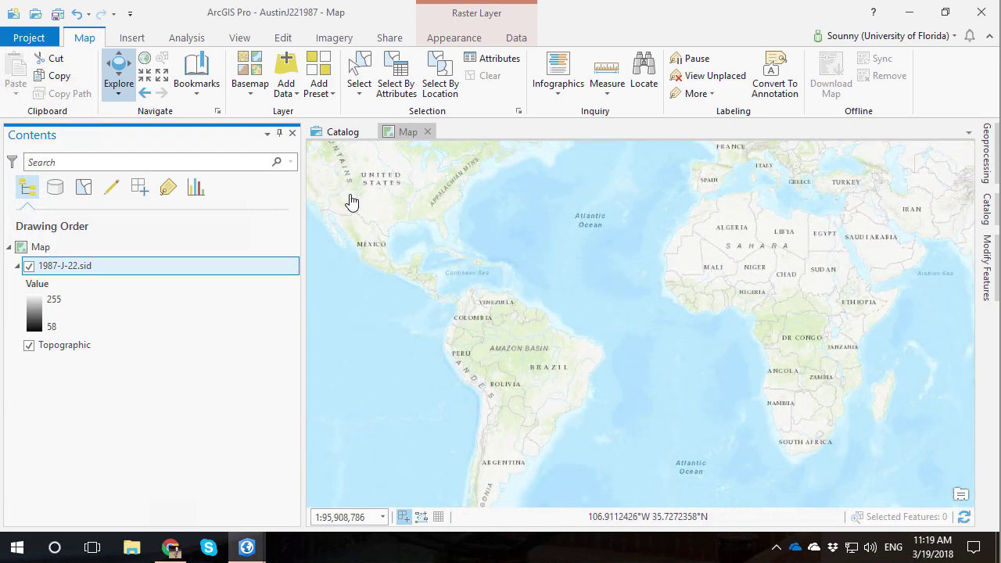
- Zoom from the south-central US down to Austin, centring downtown and Lady Bird Lake
left_click_drag(356, 185, 416, 248)
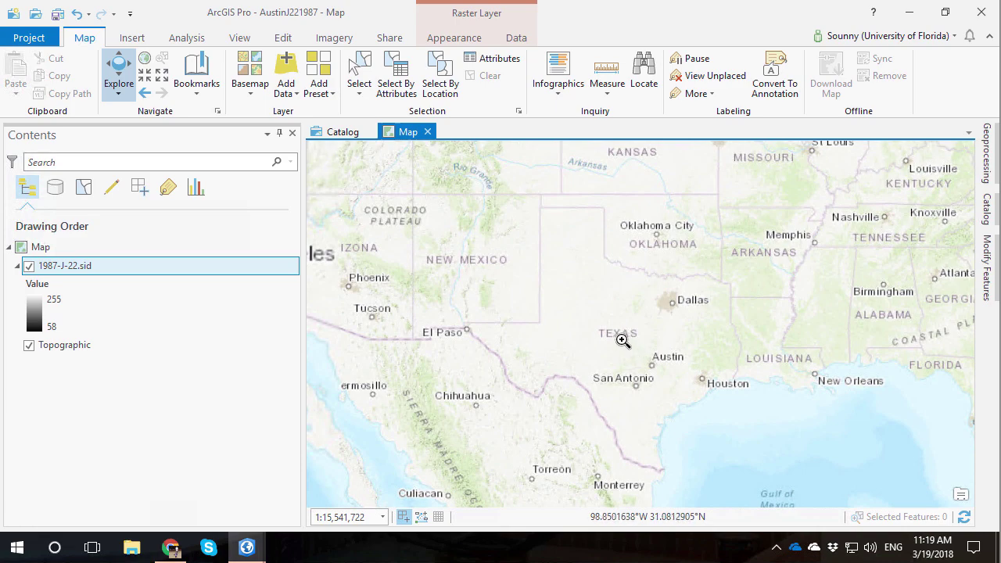
left_click_drag(614, 329, 709, 408)
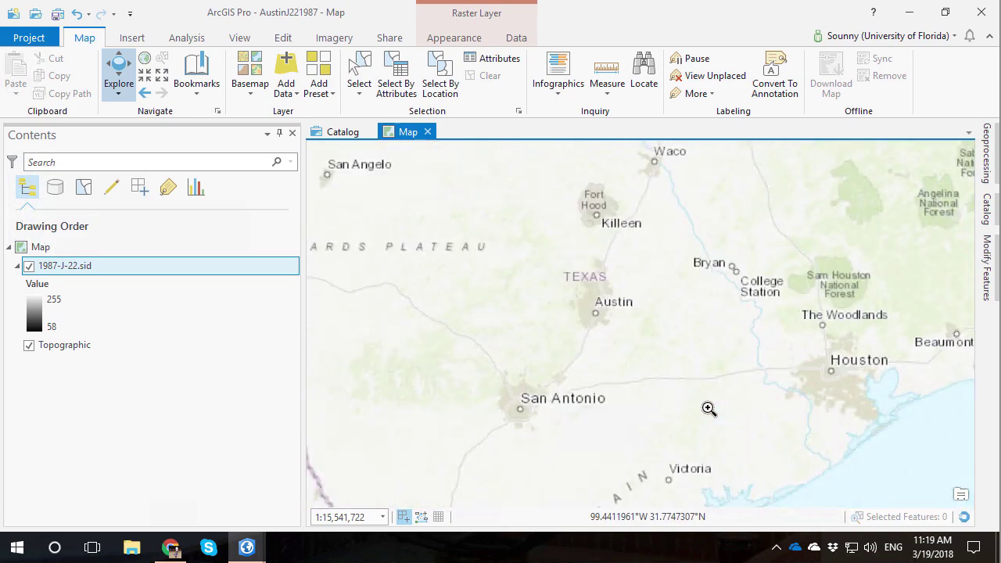
left_click_drag(538, 249, 673, 378)
left_click_drag(583, 279, 677, 377)
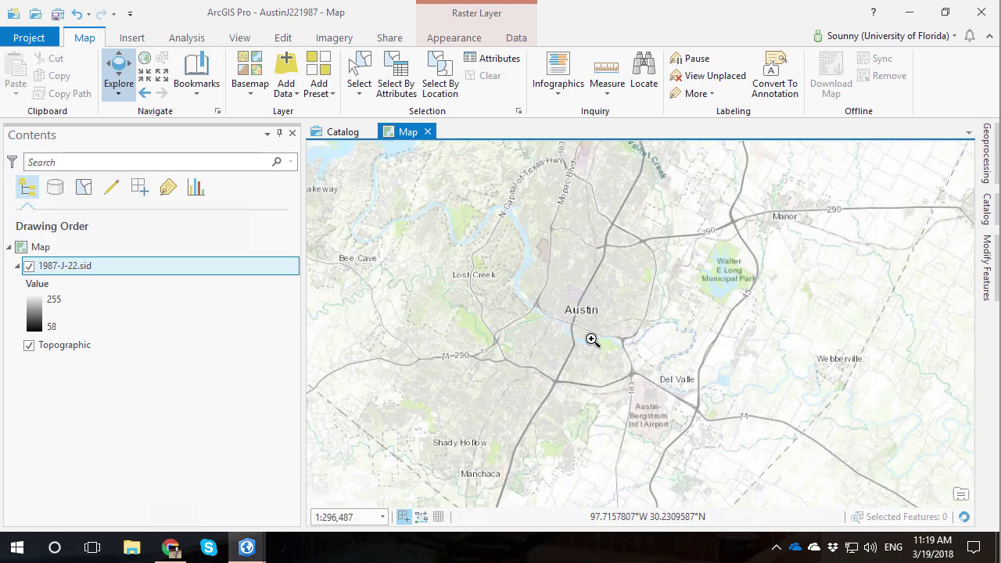
left_click_drag(537, 271, 670, 409)
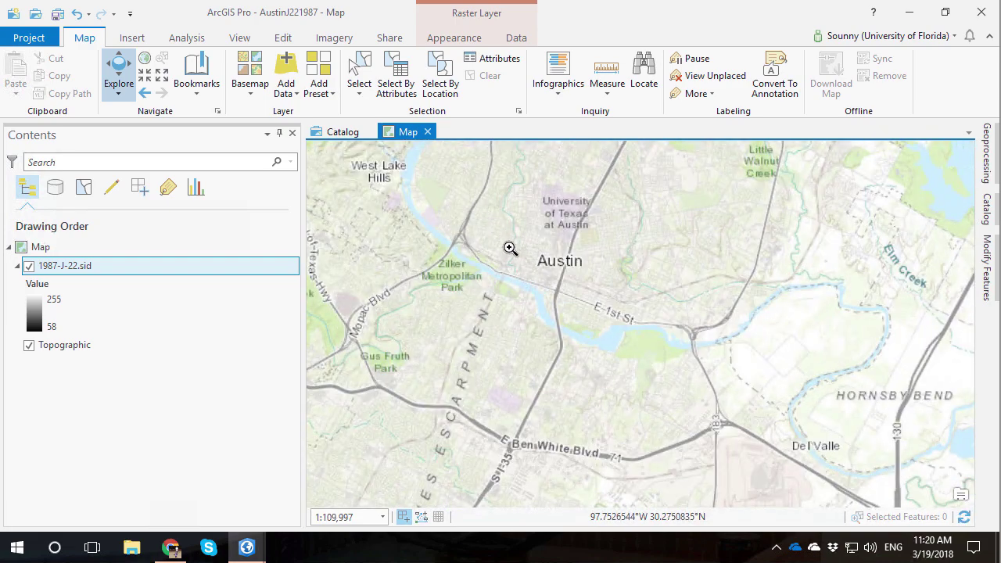
left_click_drag(482, 228, 560, 307)
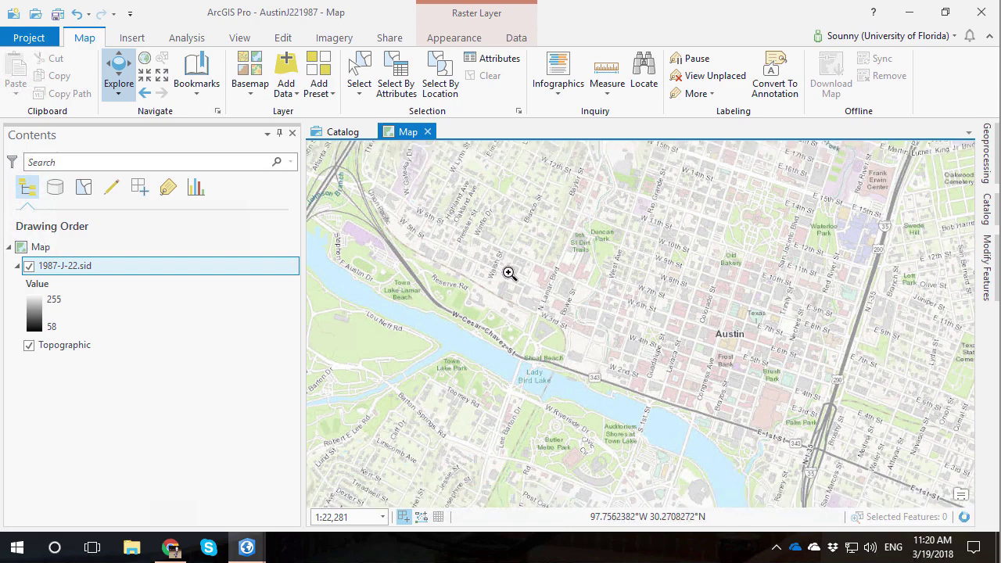
key("Down")
key("Right")
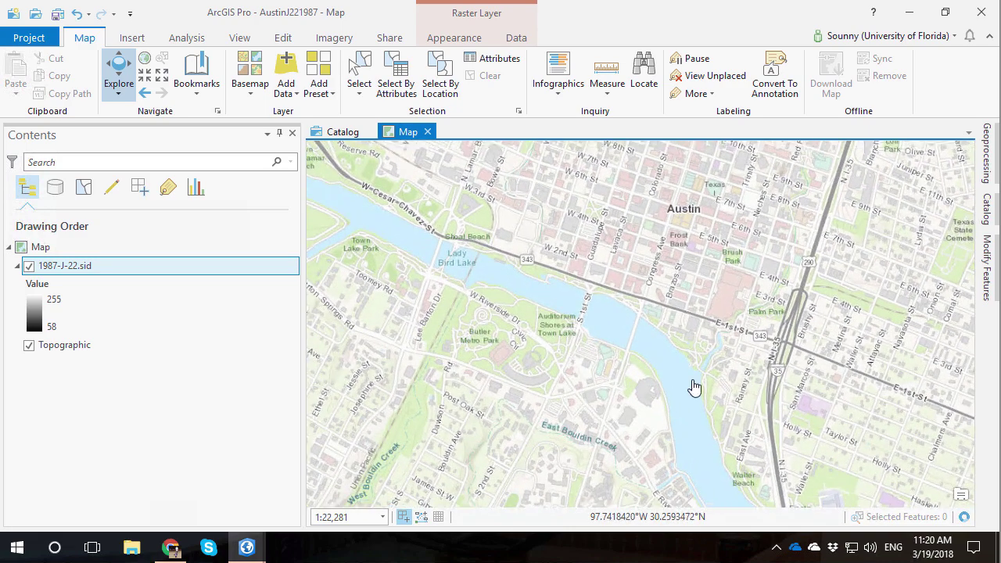
scroll(610, 210, "up", 1)
left_click_drag(615, 212, 587, 286)
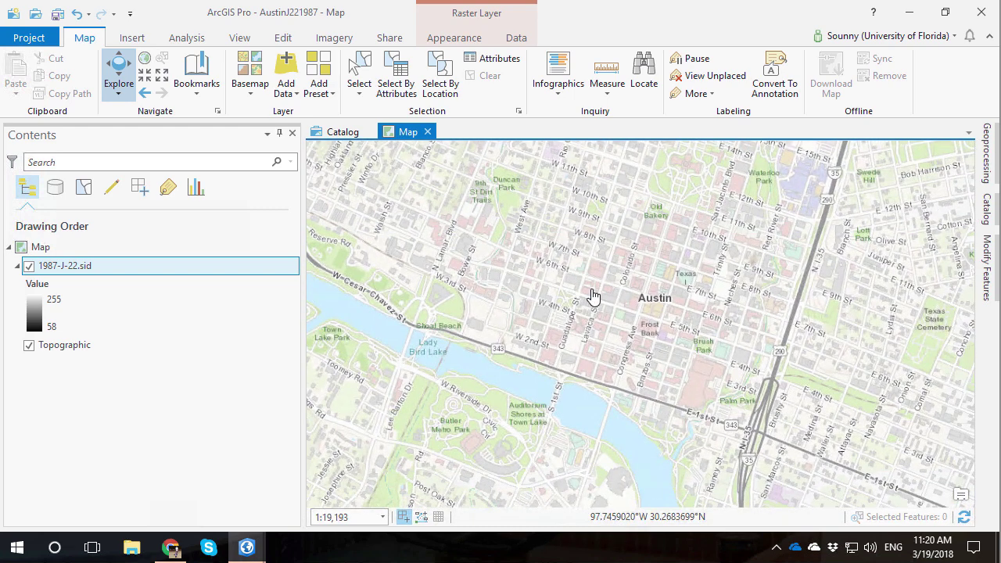
- Start a Georeference session on 1987-J-22.sid and fit the photo to the current display
left_click(335, 39)
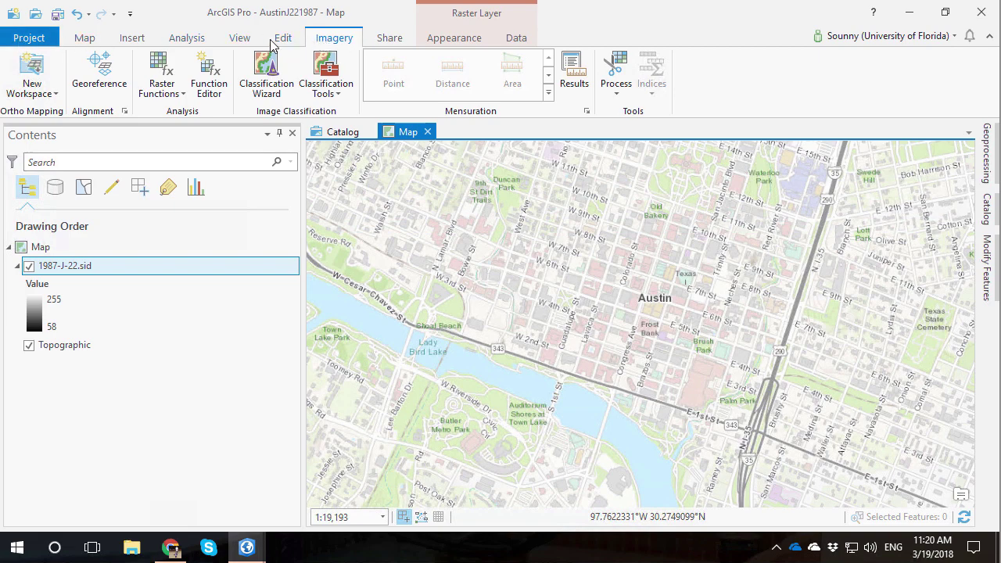
left_click(99, 73)
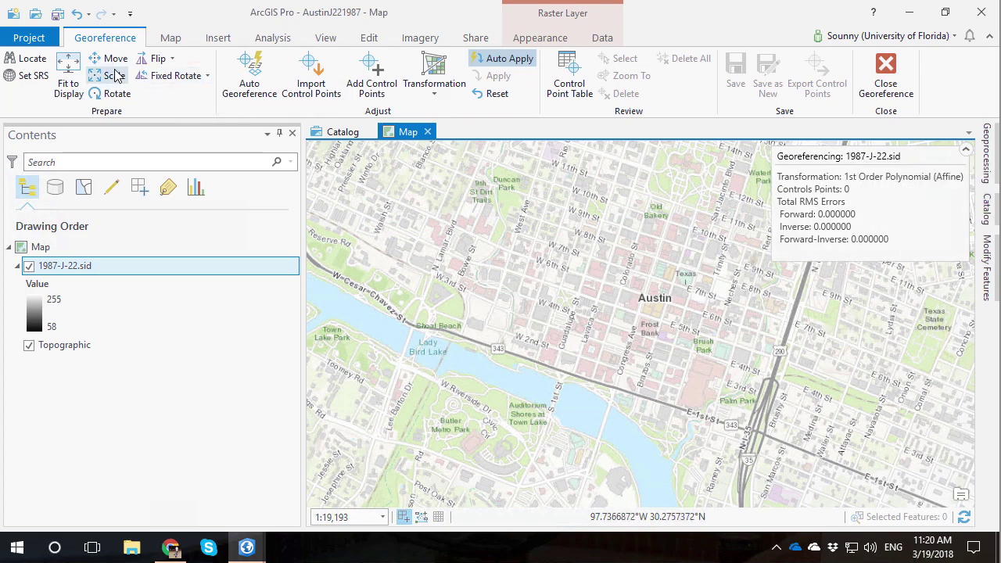
left_click(67, 66)
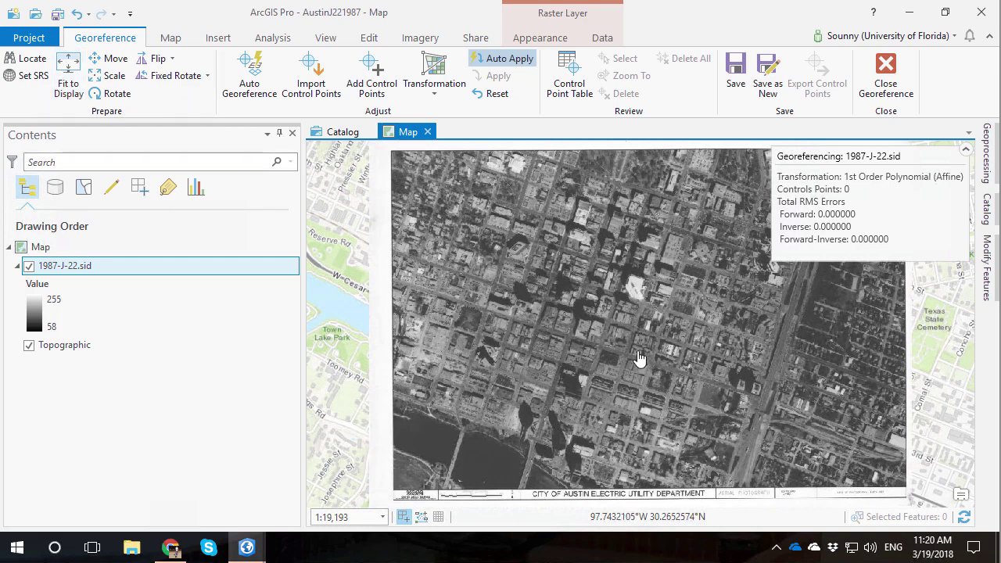
scroll(639, 358, "down", 2)
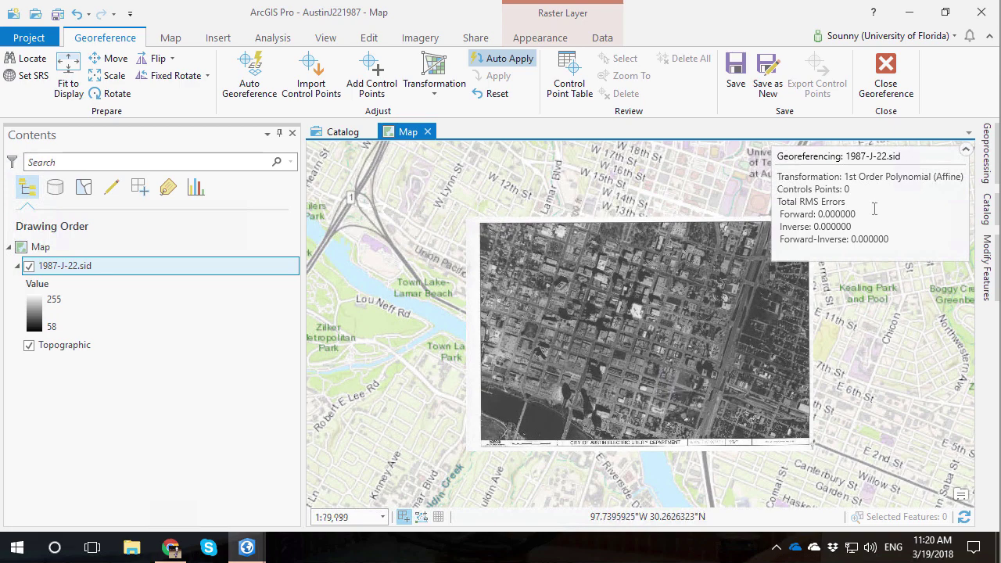
- Collapse the georeferencing summary and drag the photo roughly over downtown Austin
left_click(967, 154)
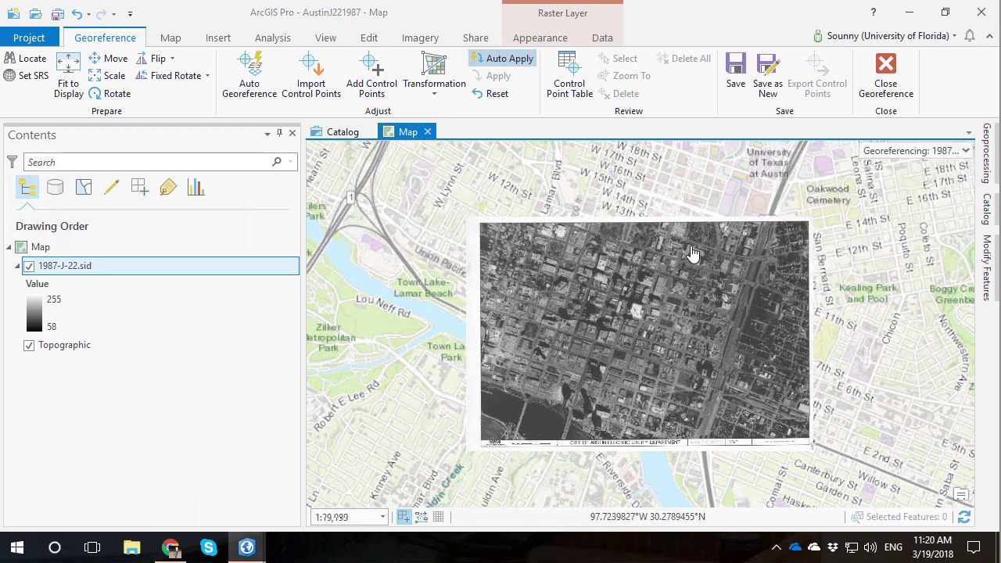
left_click(97, 67)
left_click_drag(608, 326, 798, 237)
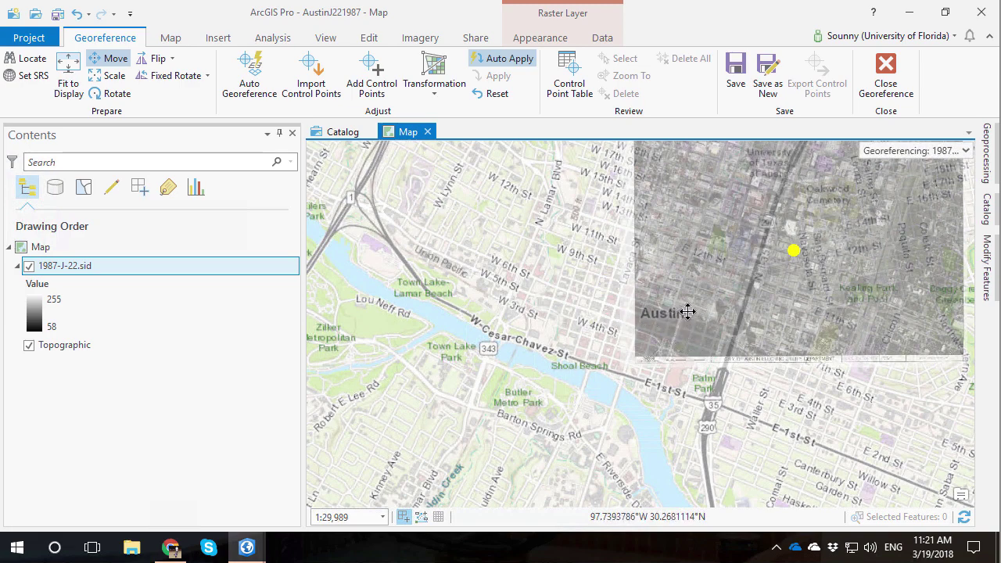
left_click_drag(683, 309, 585, 338)
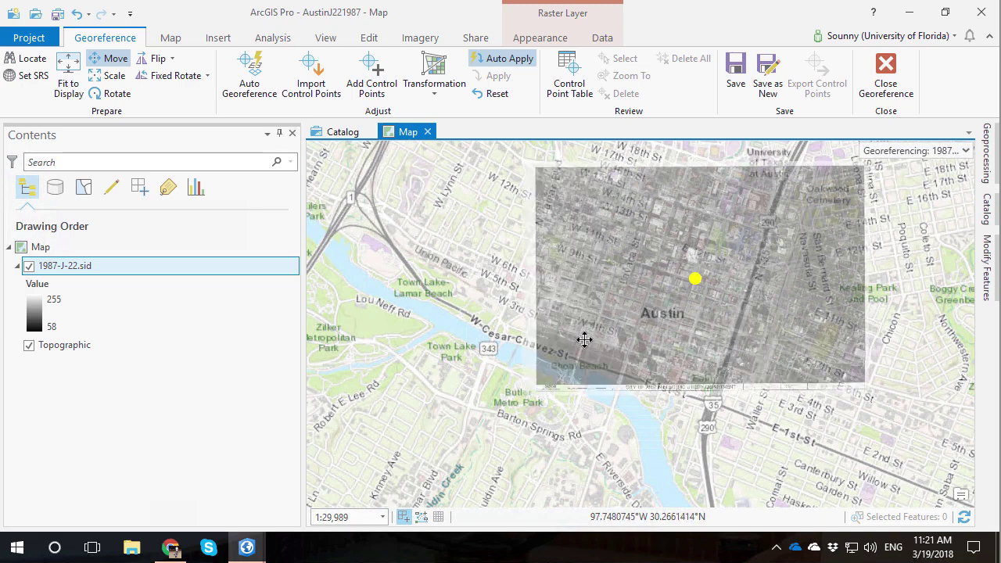
scroll(536, 349, "up", 2)
scroll(536, 349, "up", 3)
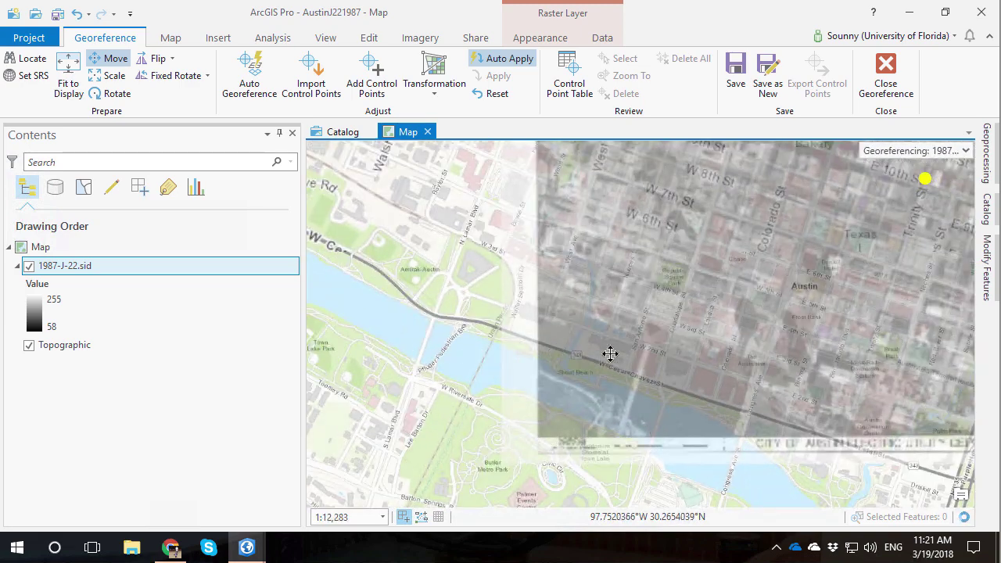
- Refit the photo to the view and drag it east so its river meets Lady Bird Lake
left_click(65, 67)
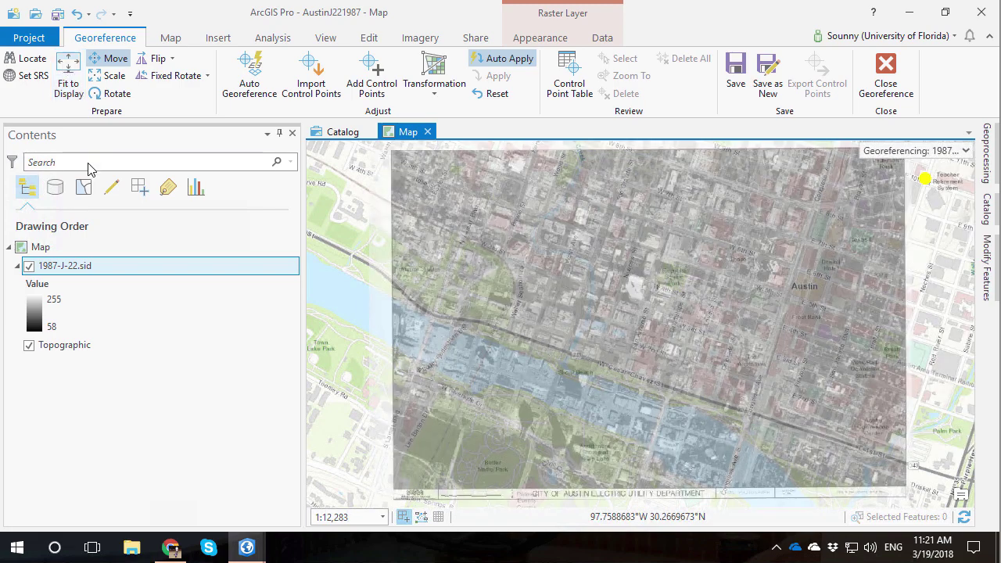
left_click(106, 63)
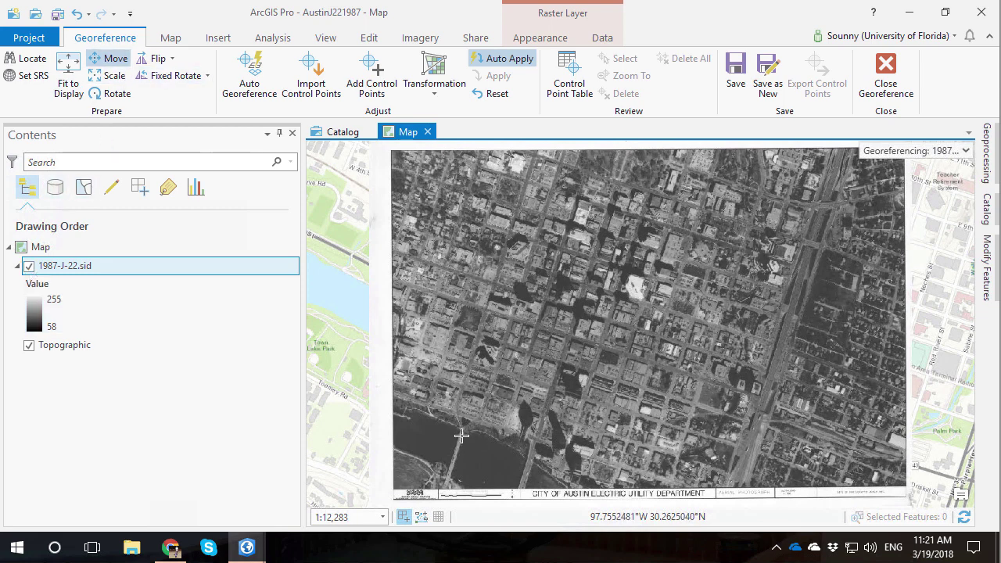
left_click_drag(463, 432, 541, 347)
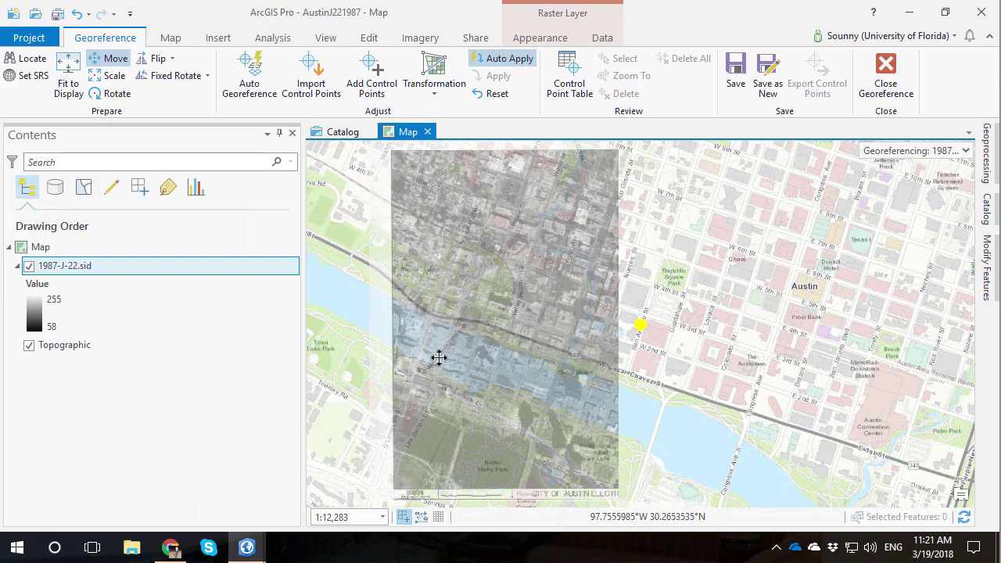
left_click_drag(443, 382, 556, 313)
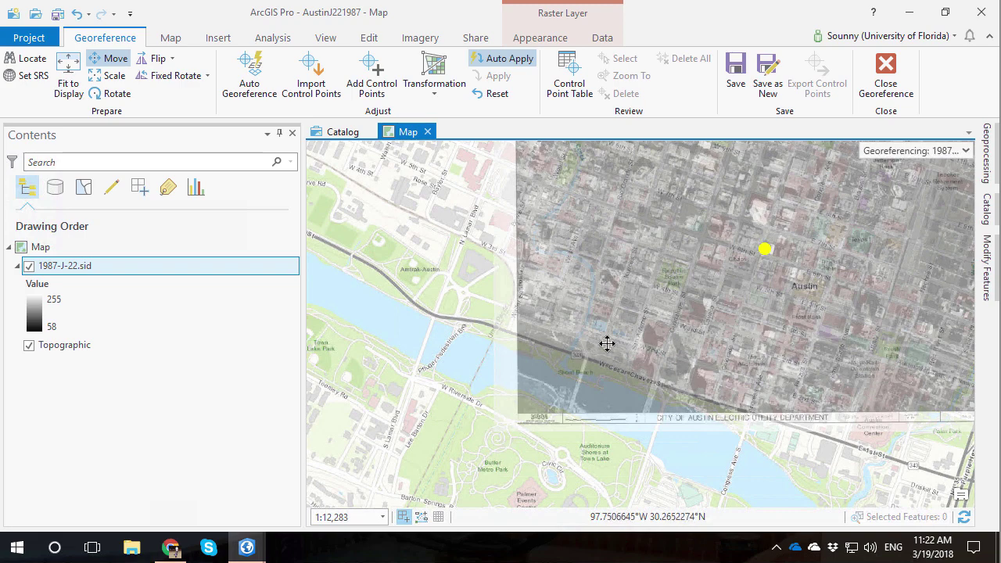
left_click_drag(618, 342, 832, 360)
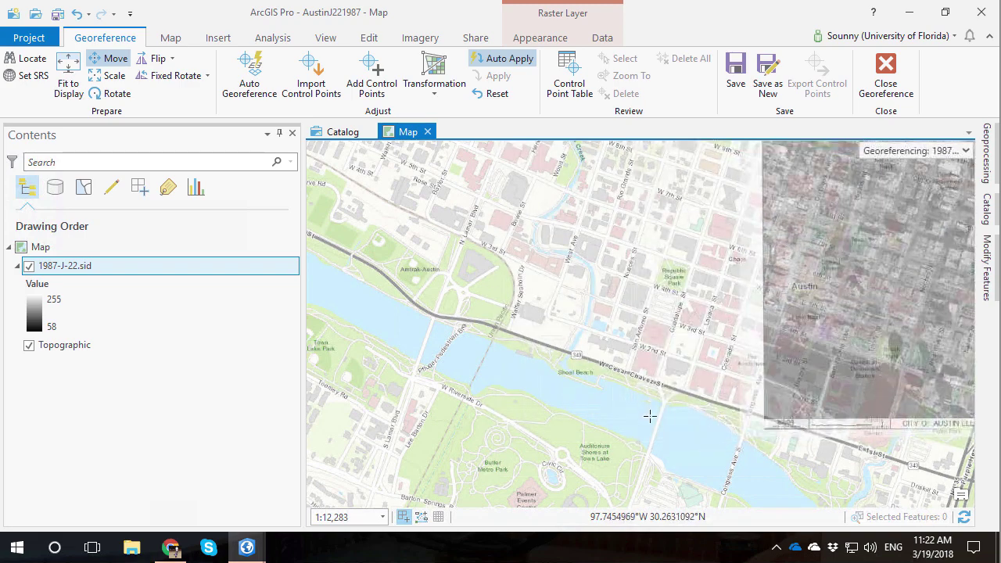
left_click(837, 359)
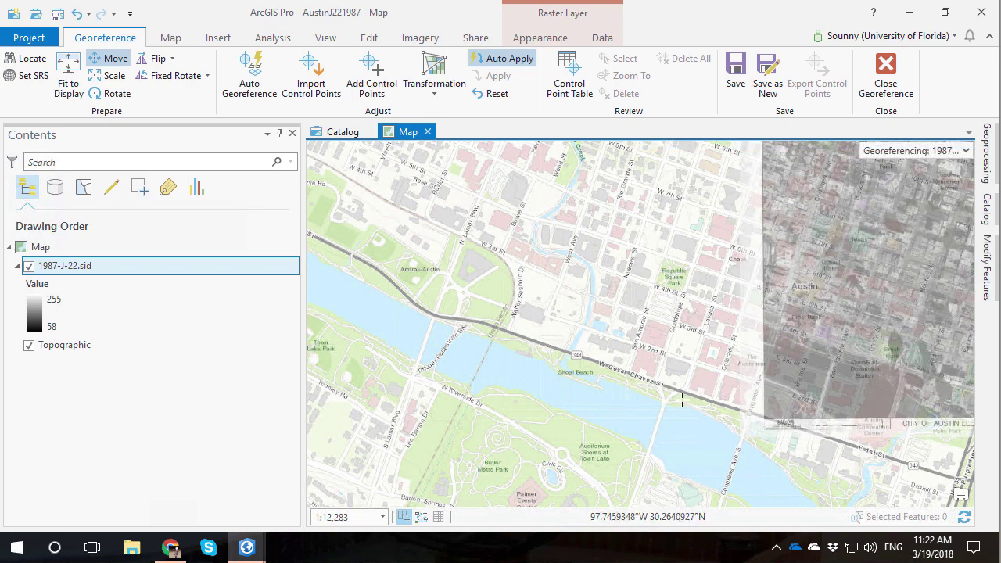
left_click_drag(836, 357, 671, 398)
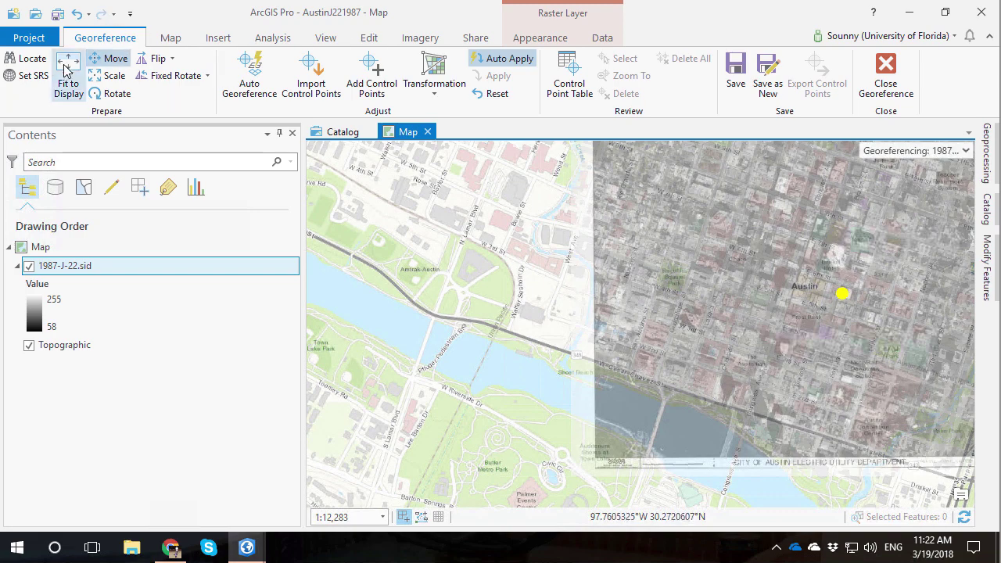
- Zoom in on the river bridge at the photo's lower left
left_click(170, 40)
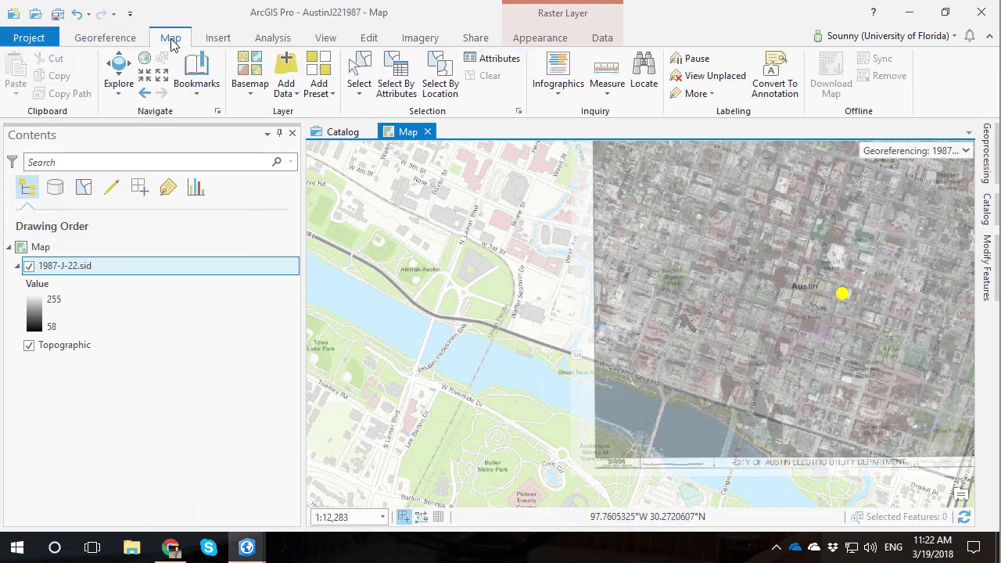
left_click(118, 67)
left_click_drag(646, 367, 715, 446)
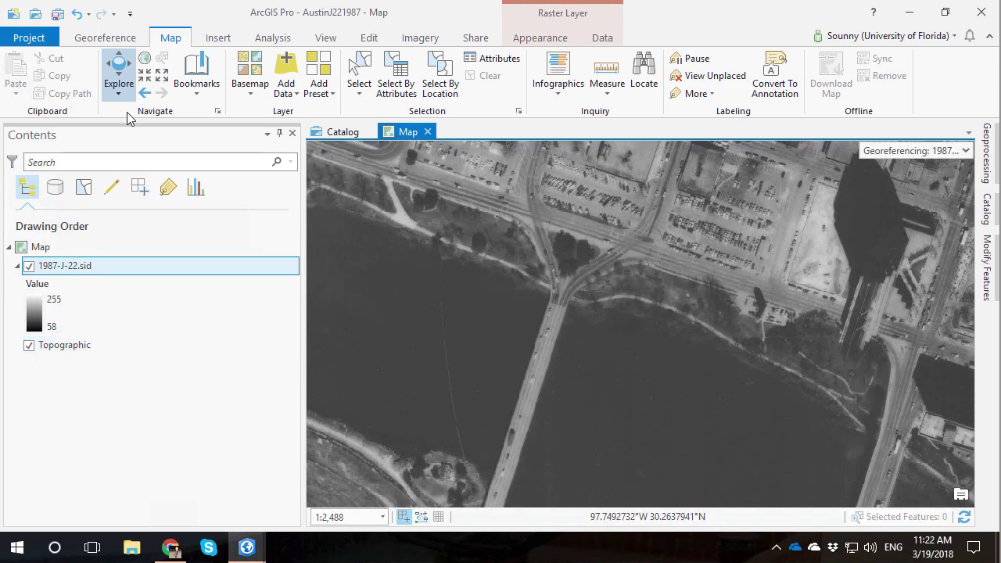
- Switch the basemap to World Imagery and toggle the 1987 photo twice to compare the bridge
left_click(251, 93)
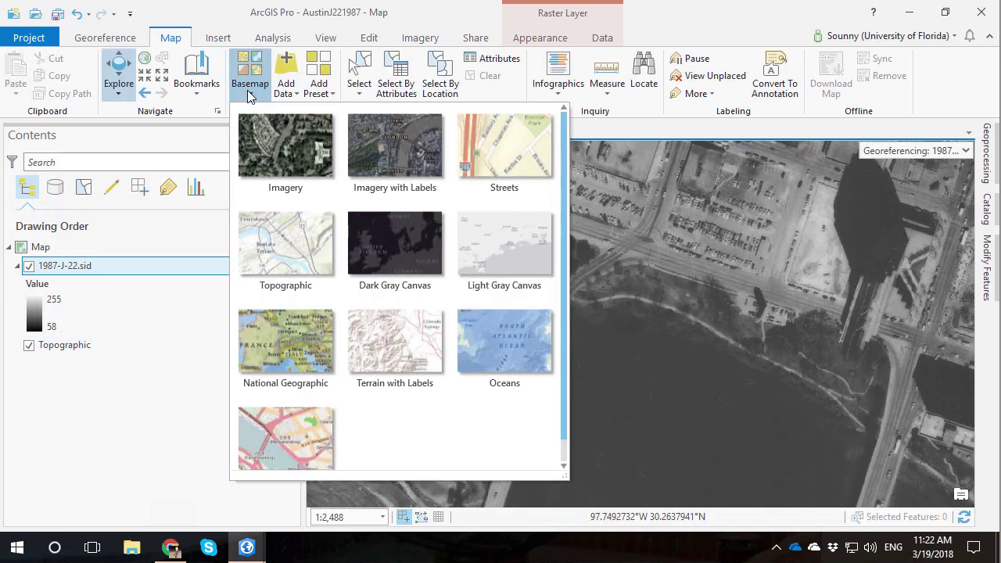
left_click(311, 151)
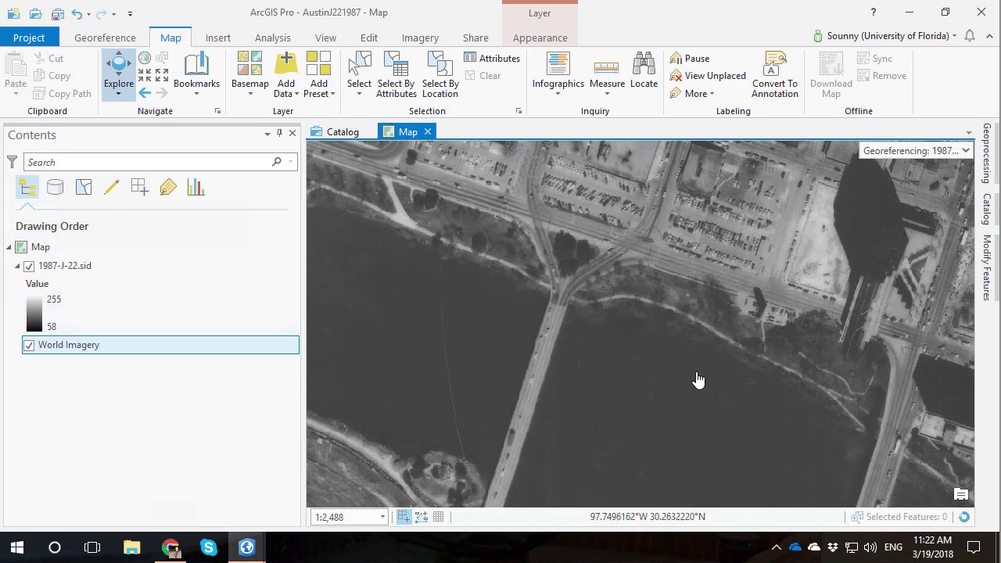
left_click(29, 268)
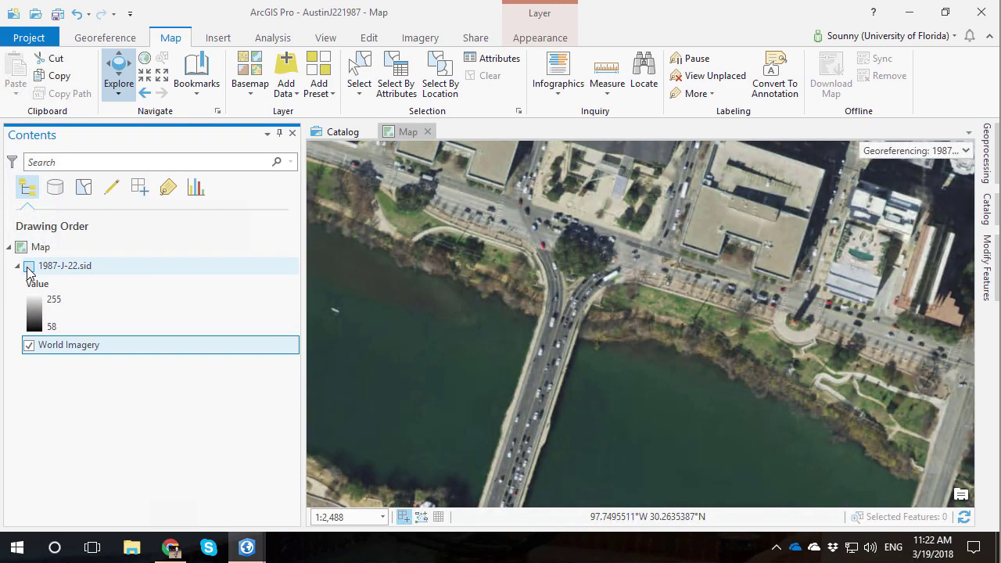
left_click(29, 268)
left_click(28, 268)
left_click(29, 267)
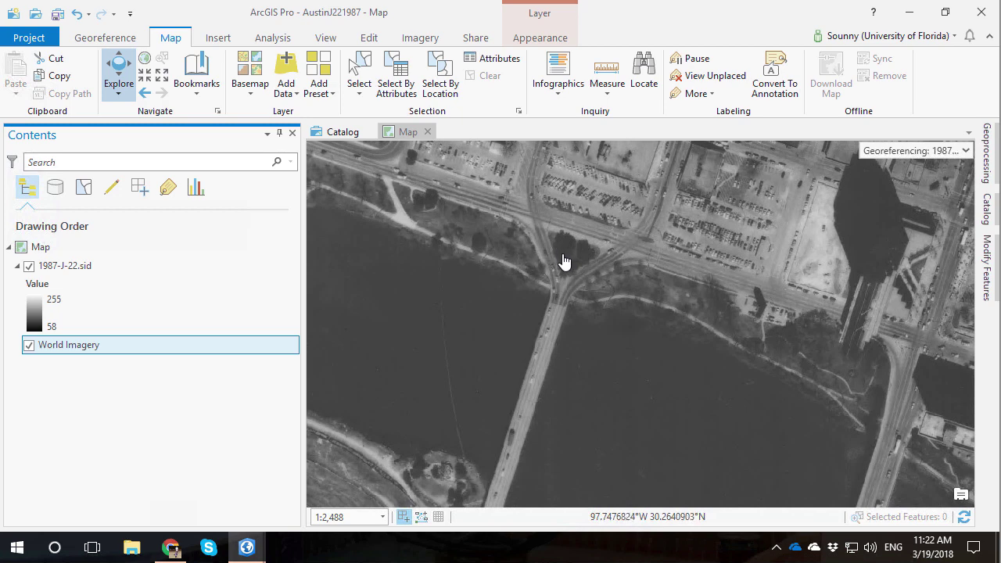
- Link the bridge's north end on the 1987 photo to the same spot on World Imagery
left_click(107, 44)
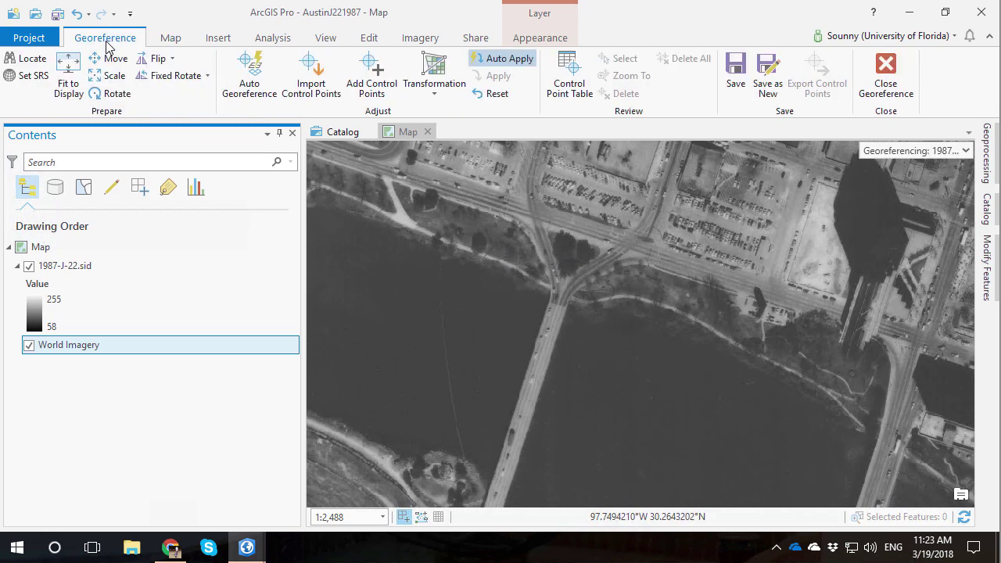
left_click(381, 75)
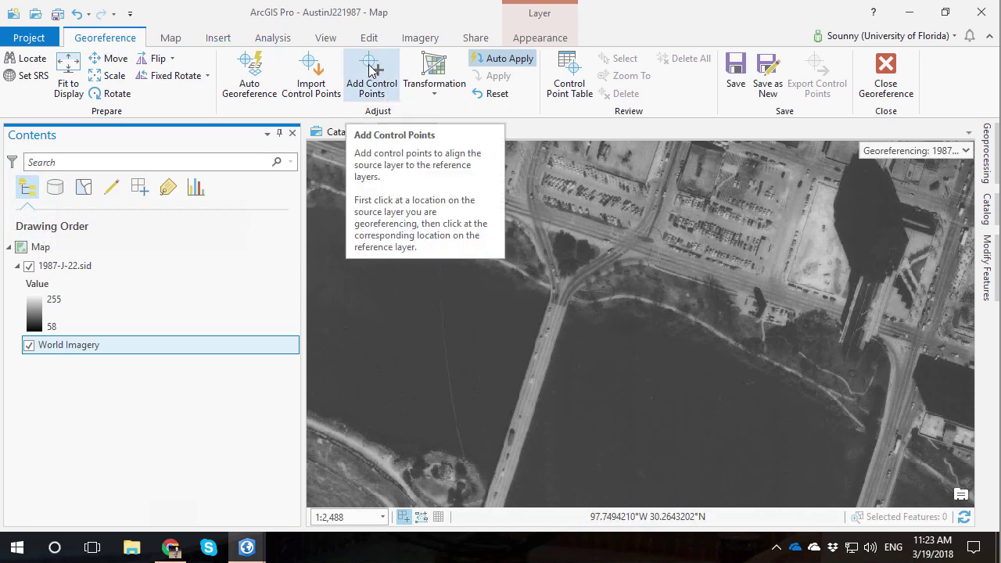
left_click(374, 69)
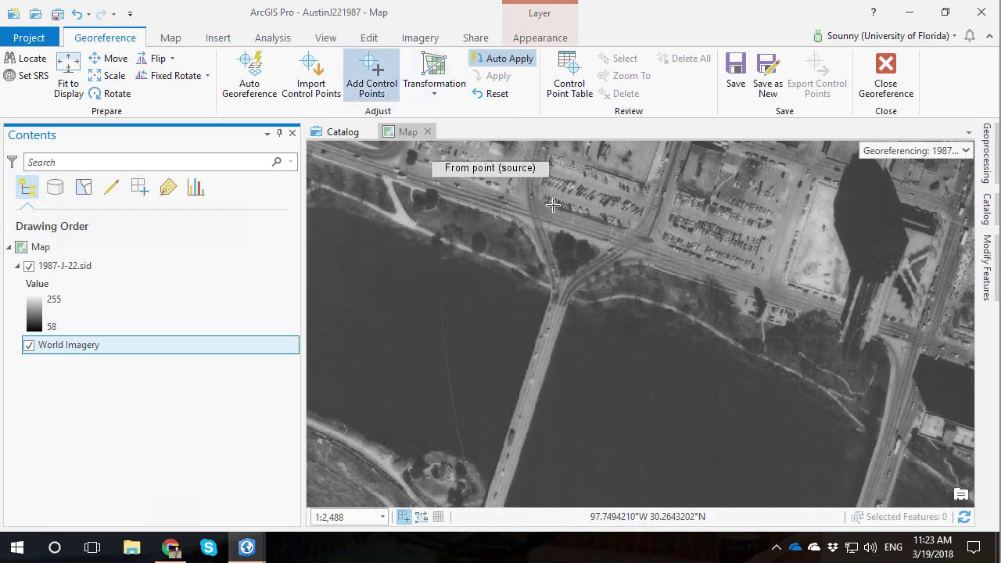
left_click(571, 251)
left_click(29, 266)
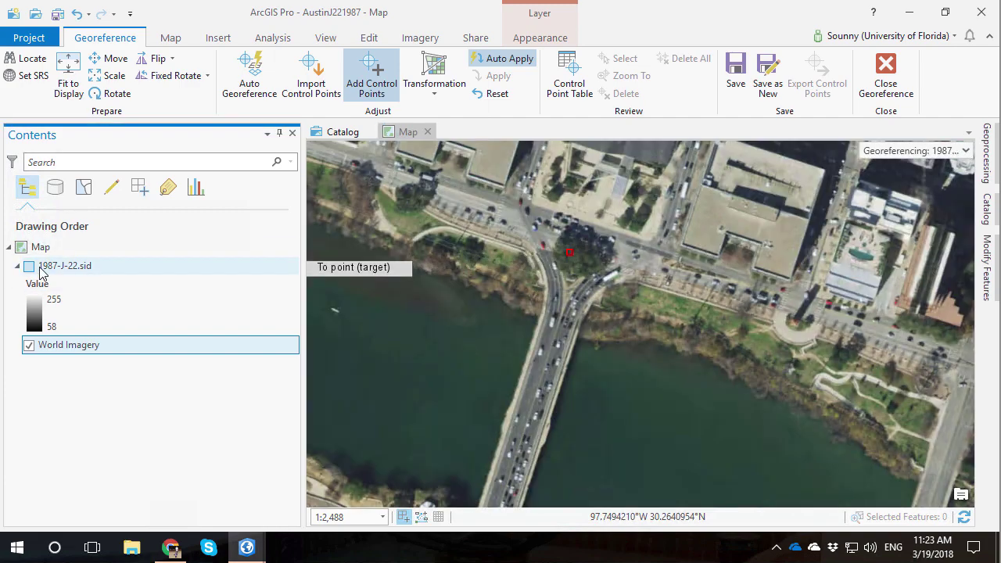
left_click(574, 266)
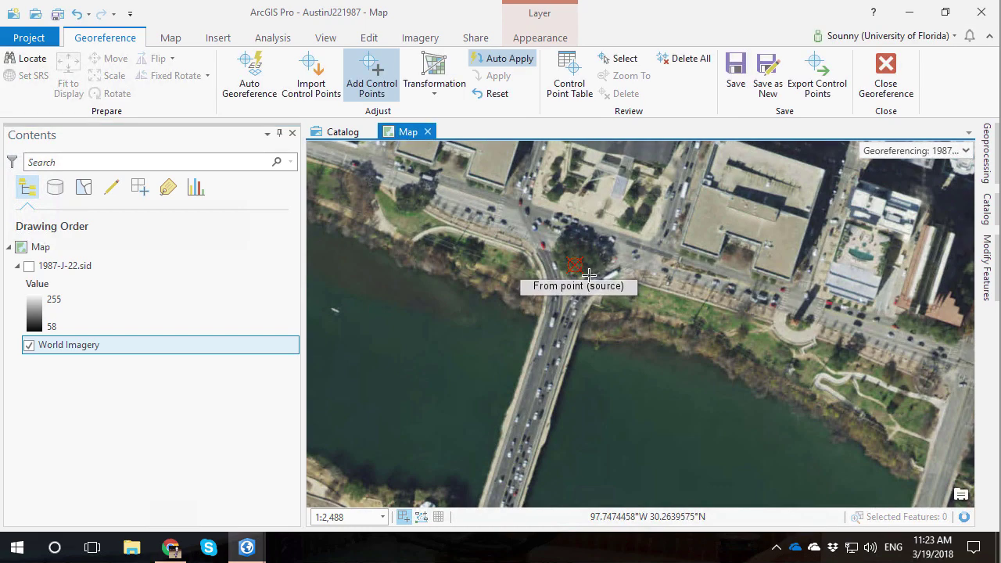
left_click(29, 266)
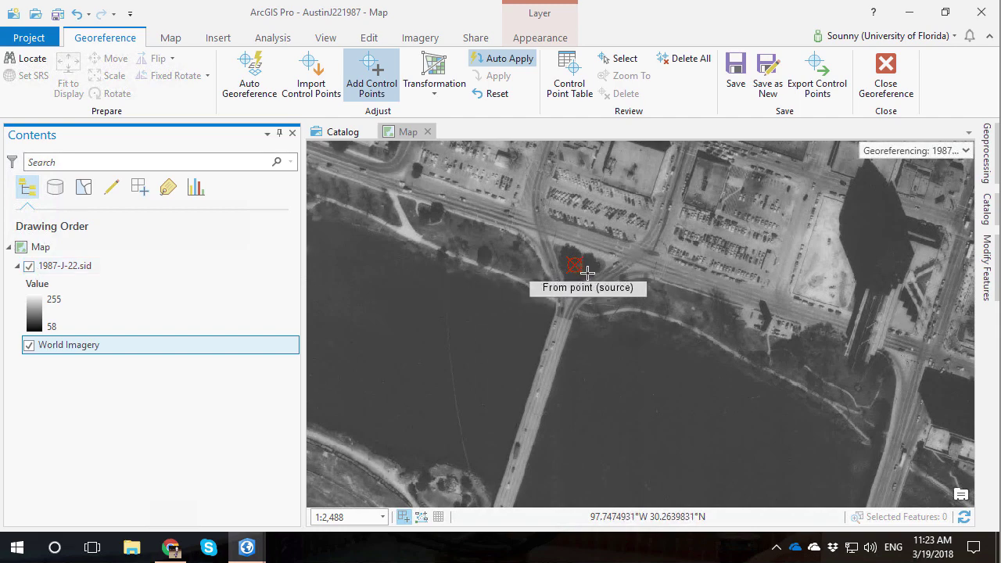
- Toggle the 1987 photo off and on to check its fit against World Imagery
scroll(583, 268, "up", 2)
scroll(588, 272, "down", 5)
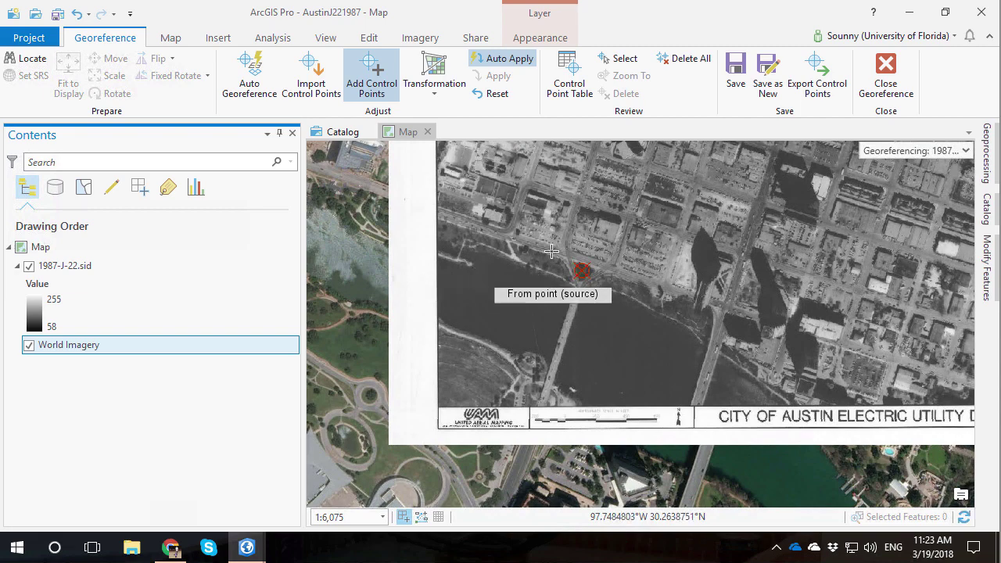
left_click(30, 266)
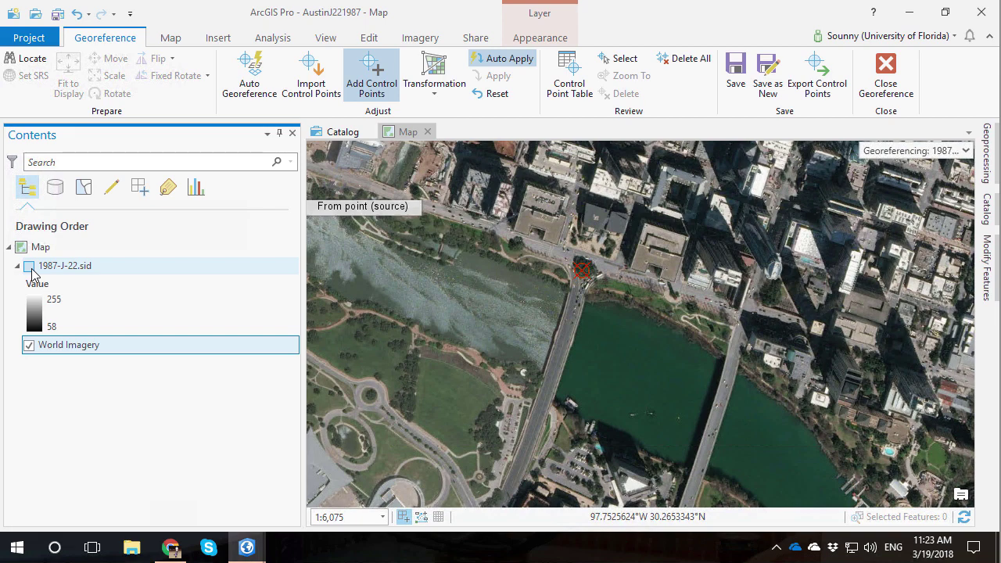
left_click(29, 267)
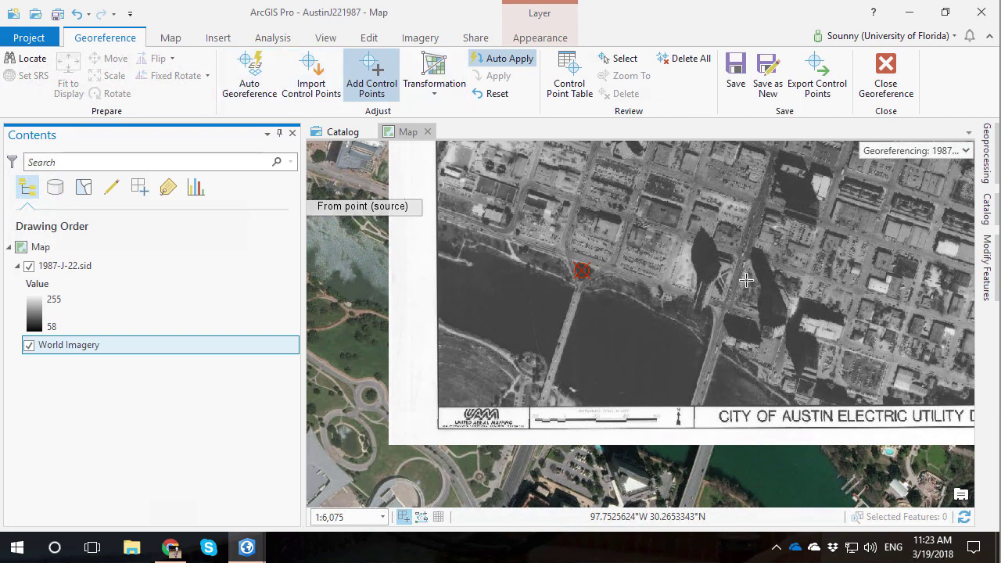
- Zoom in on the riverside intersection at the eastern bridge's north end
left_click(169, 38)
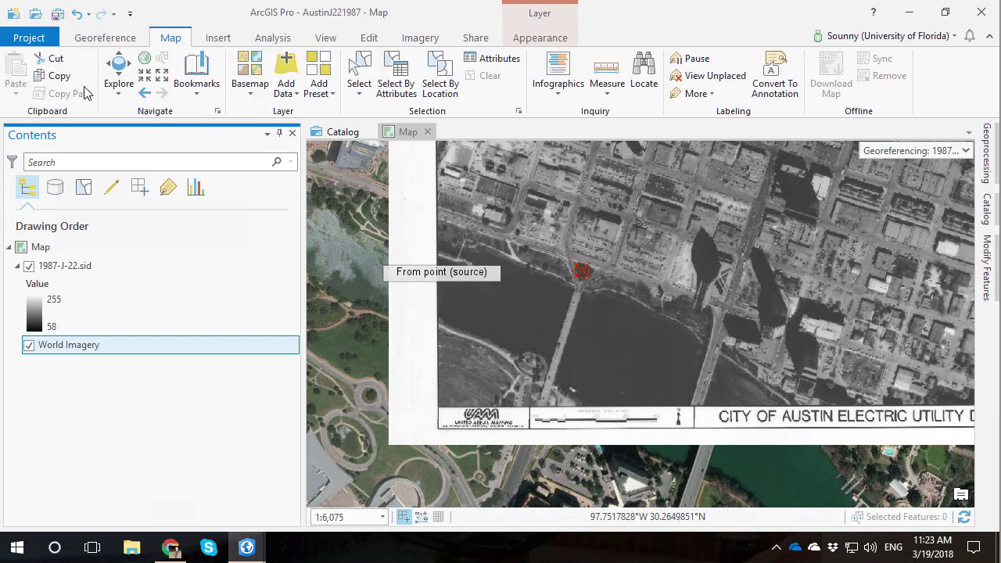
left_click(119, 68)
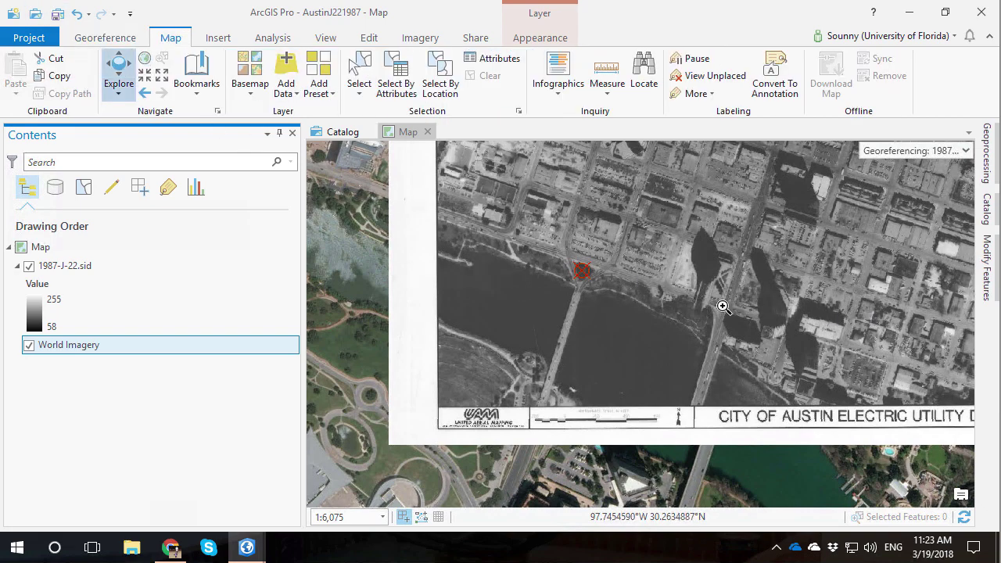
left_click_drag(693, 278, 774, 381)
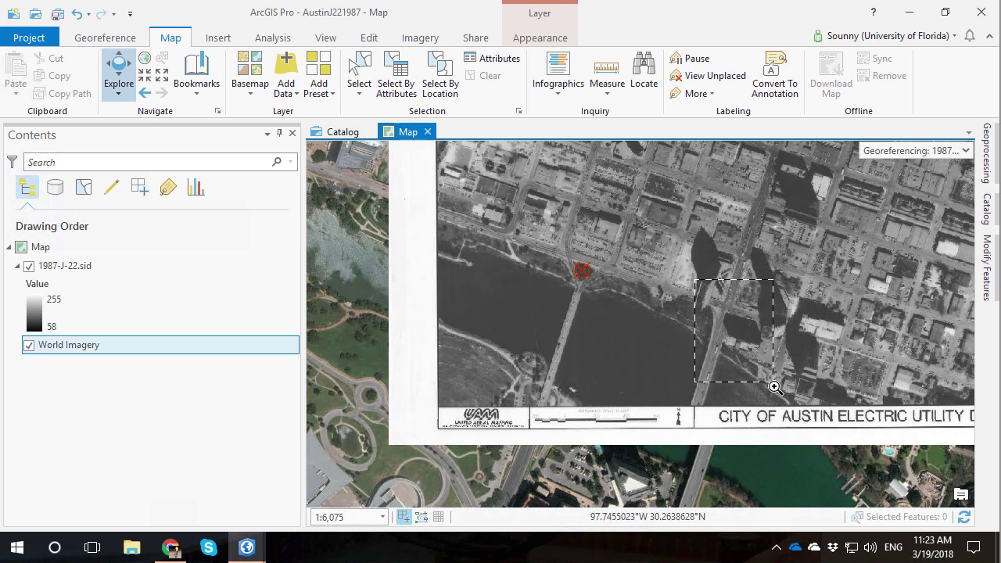
left_click_drag(770, 377, 773, 381)
left_click_drag(774, 381, 774, 383)
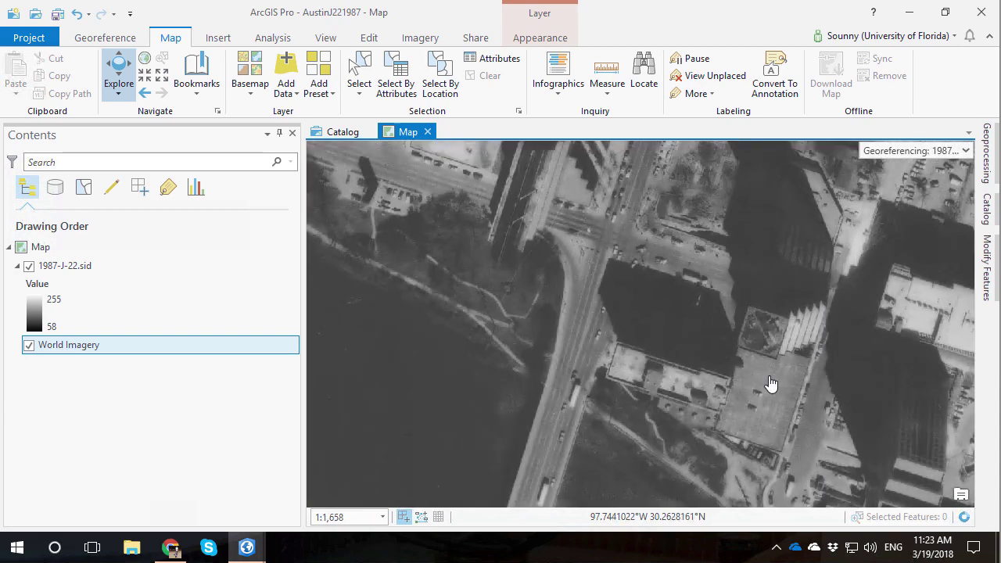
- Flick the 1987-J-22.sid layer off and on repeatedly to compare it with World Imagery
left_click(29, 268)
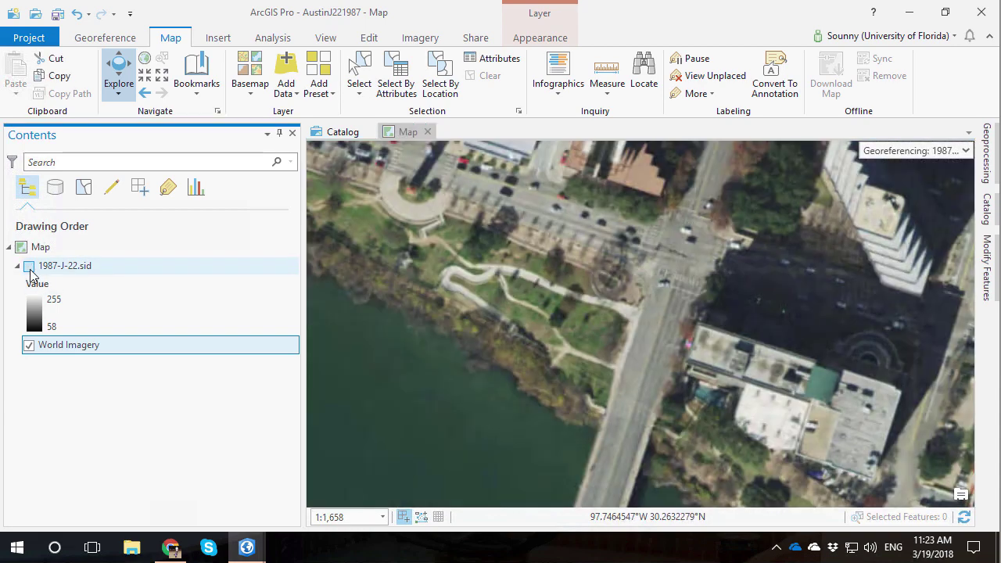
left_click(29, 268)
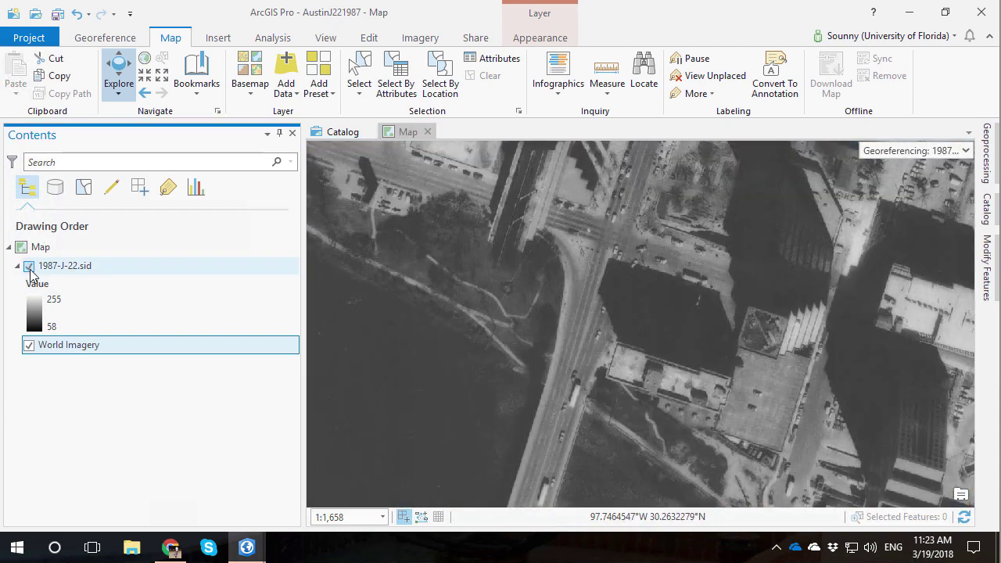
left_click(29, 267)
left_click(29, 267)
left_click(29, 267)
left_click(29, 267)
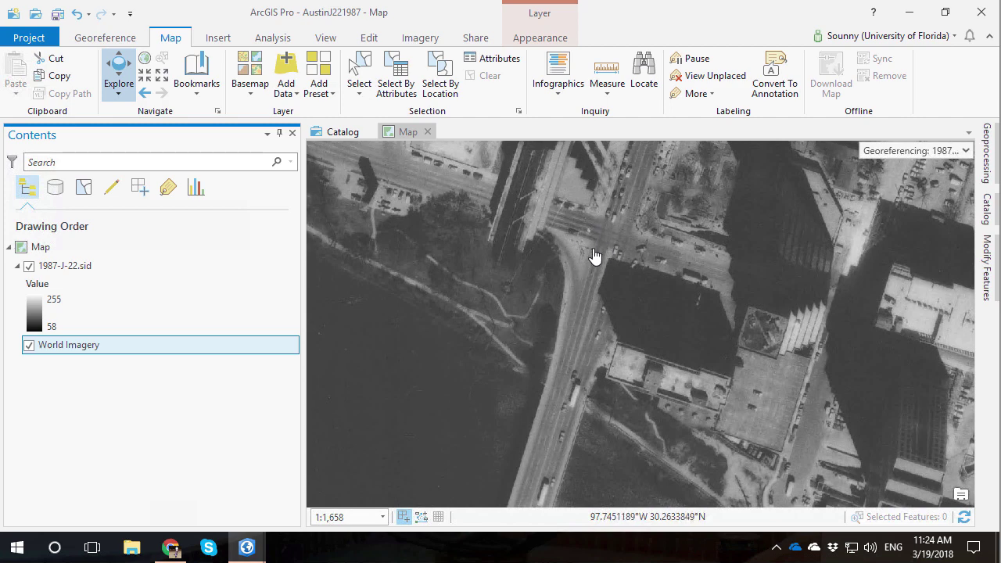
- Zoom closer into the street intersection and compare the photo with World Imagery
left_click(107, 40)
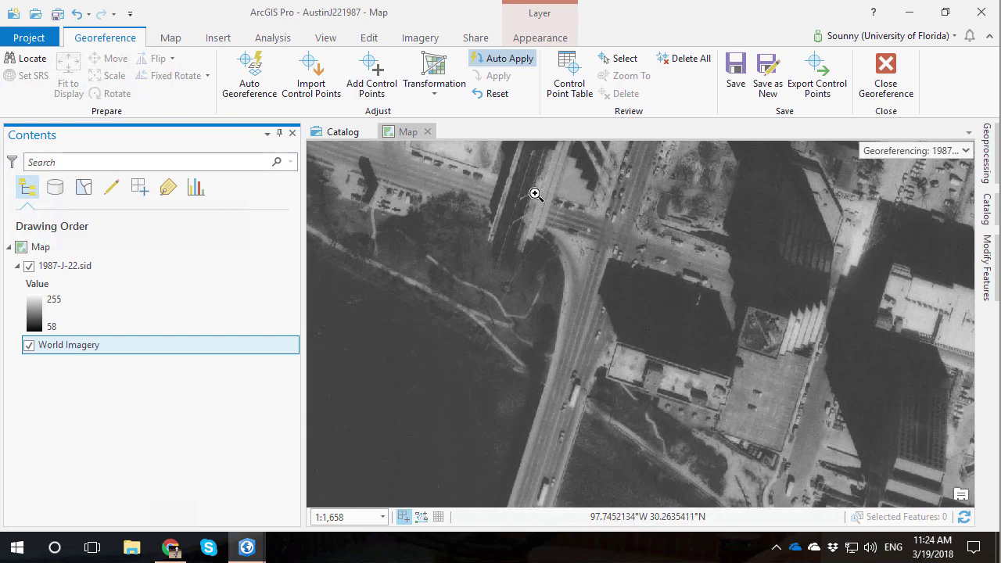
left_click_drag(527, 214, 707, 367)
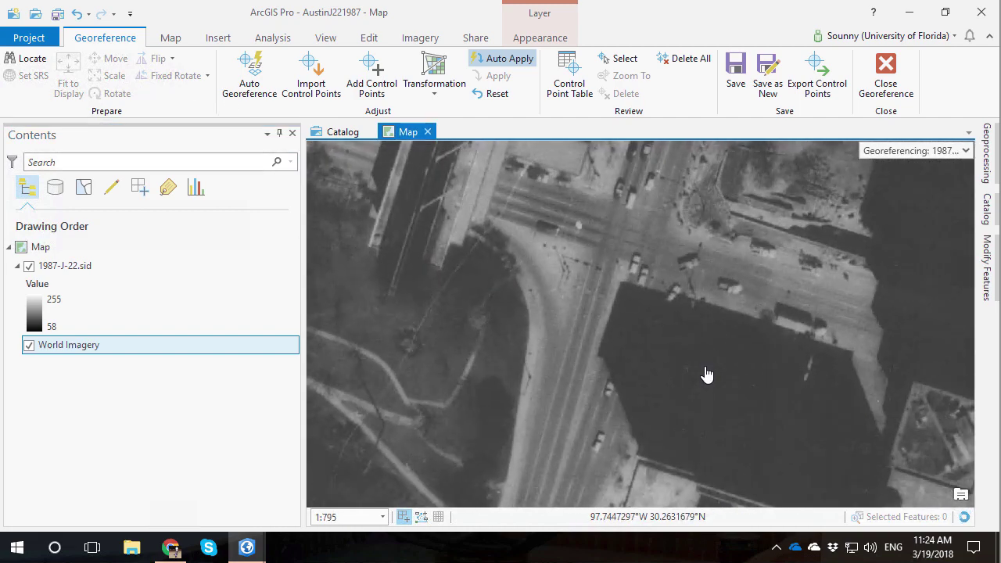
left_click(29, 267)
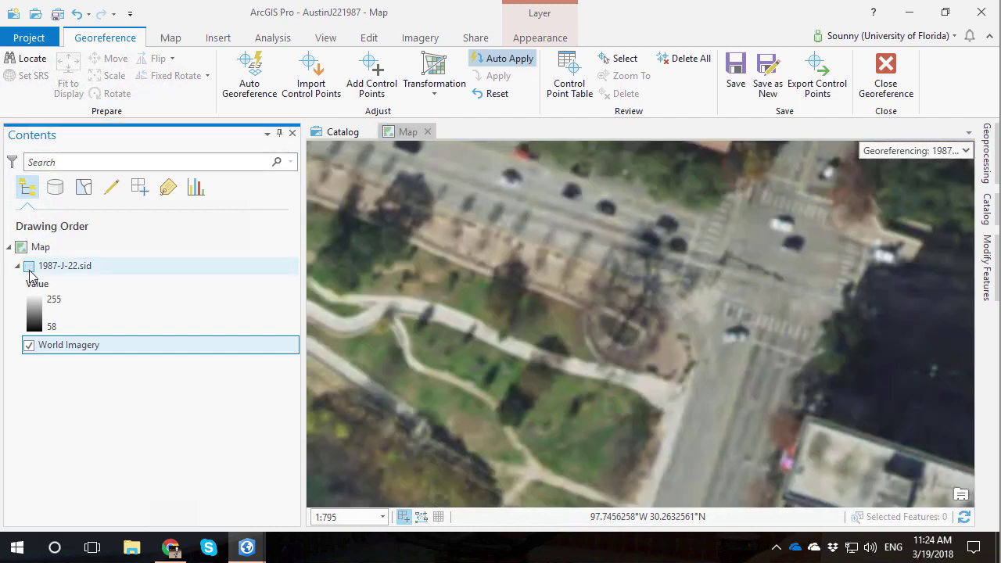
left_click(29, 267)
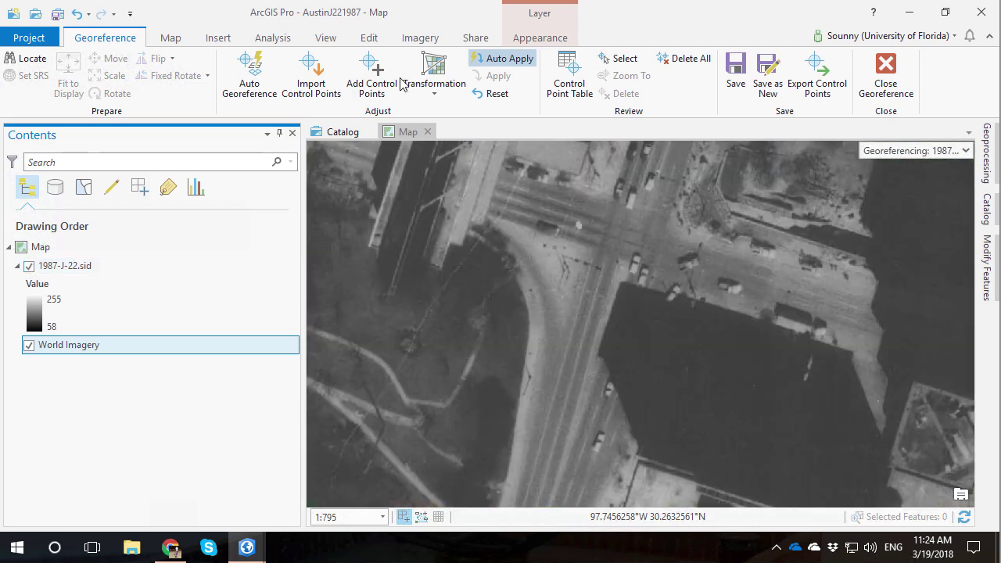
- Tie the photo's street intersection to the modern intersection as the second control point
left_click(371, 74)
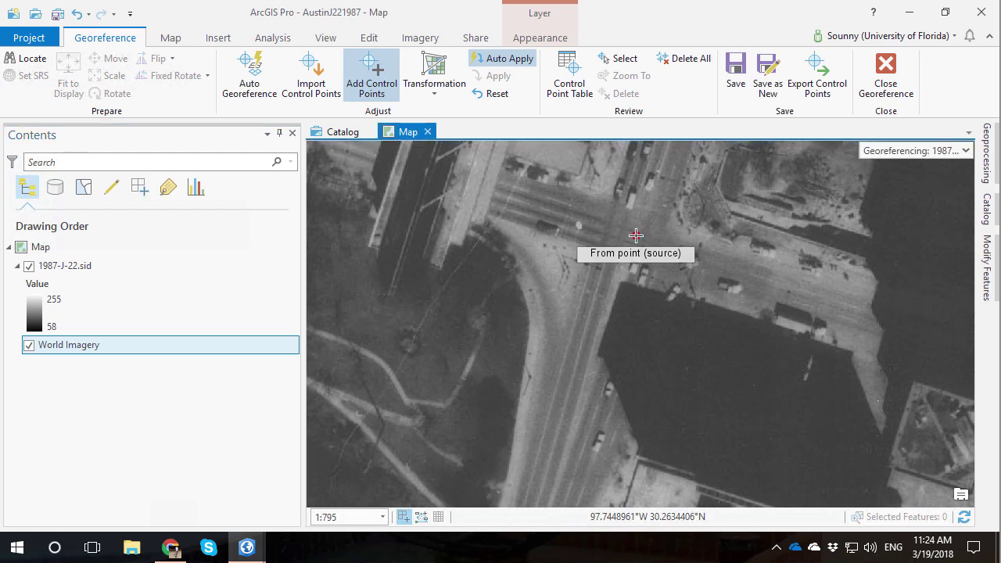
left_click(636, 236)
left_click(29, 267)
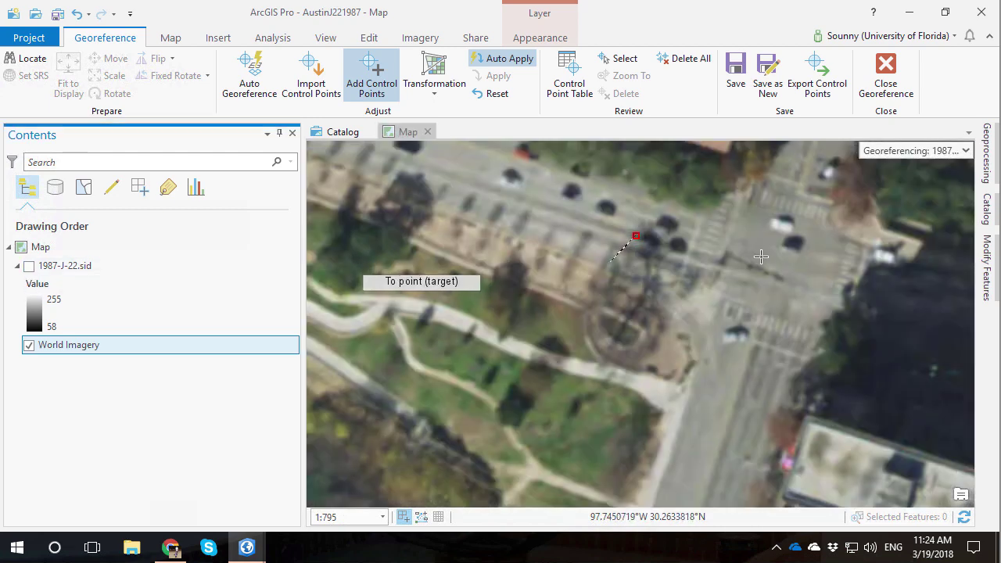
left_click(789, 267)
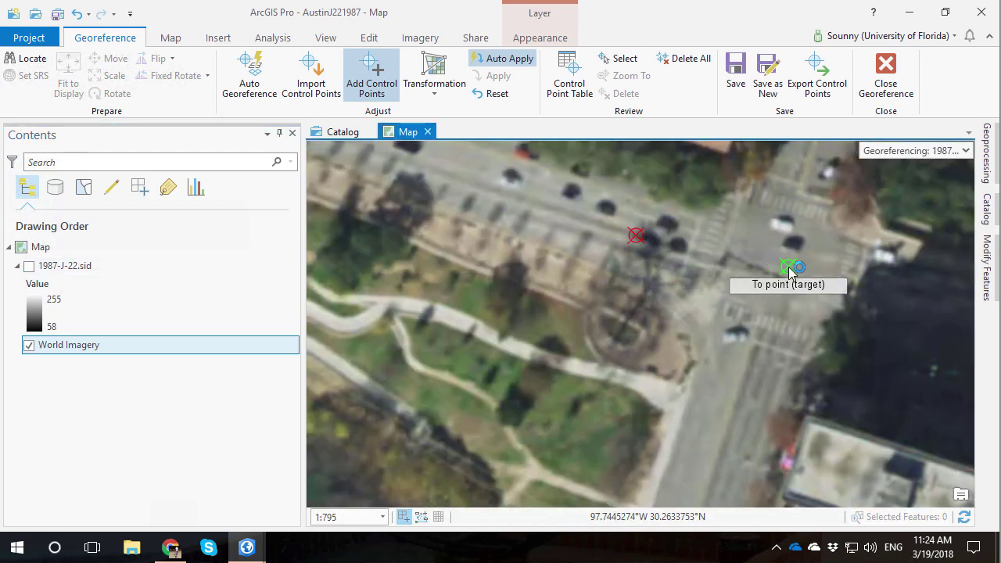
left_click(29, 266)
right_click(58, 266)
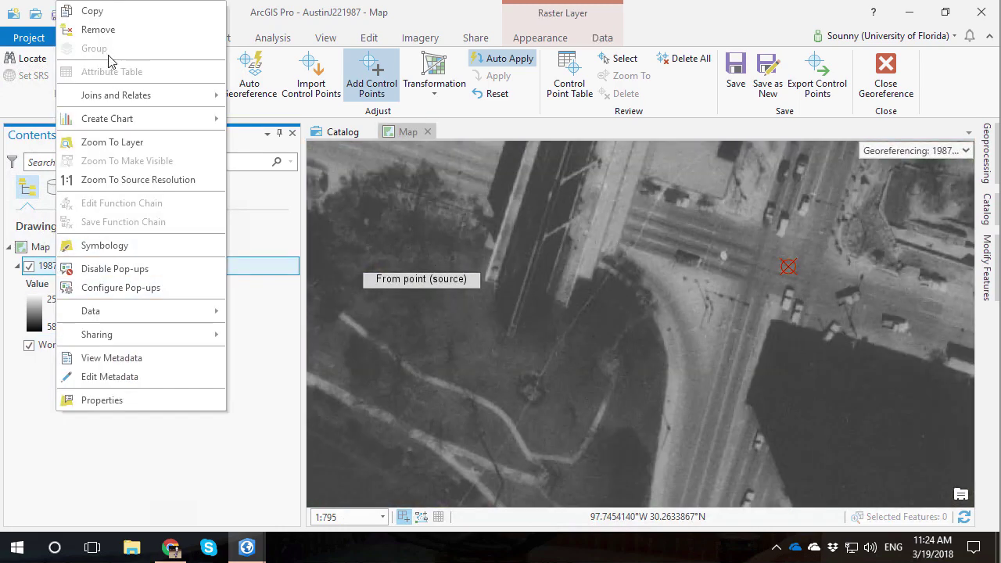
- Use Zoom To Layer to show the full 1987-J-22.sid photo with its two riverfront points
left_click(117, 142)
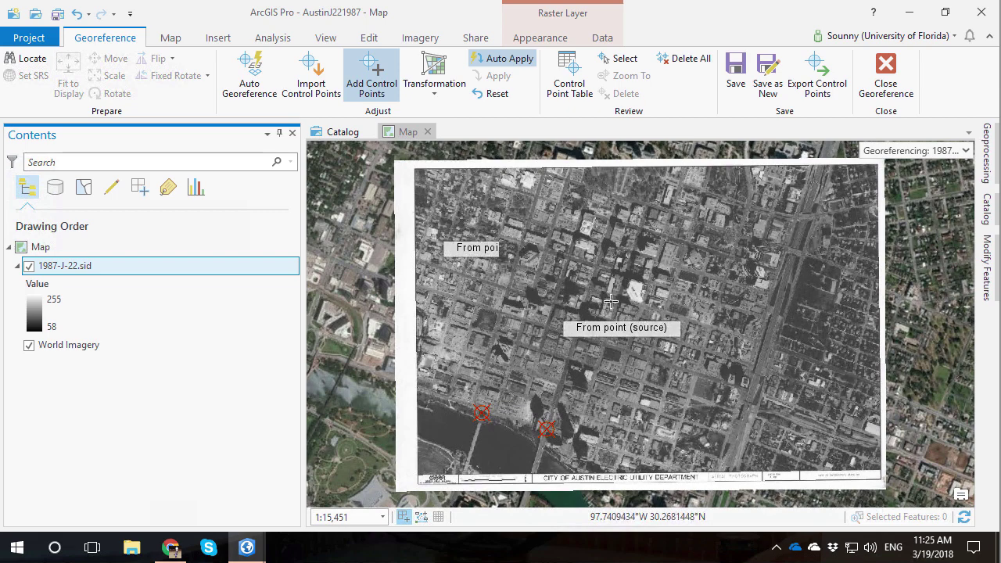
left_click(452, 188)
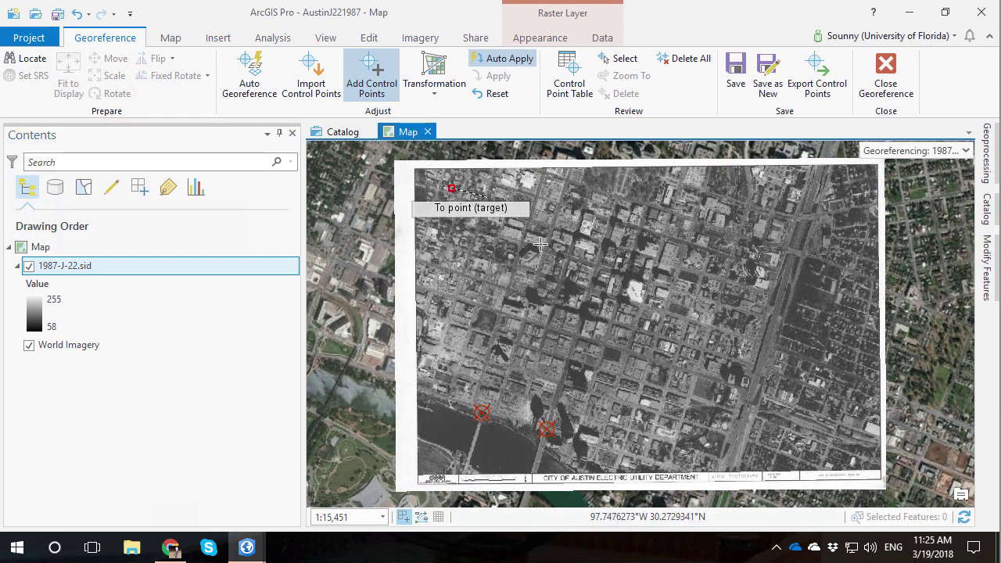
right_click(585, 251)
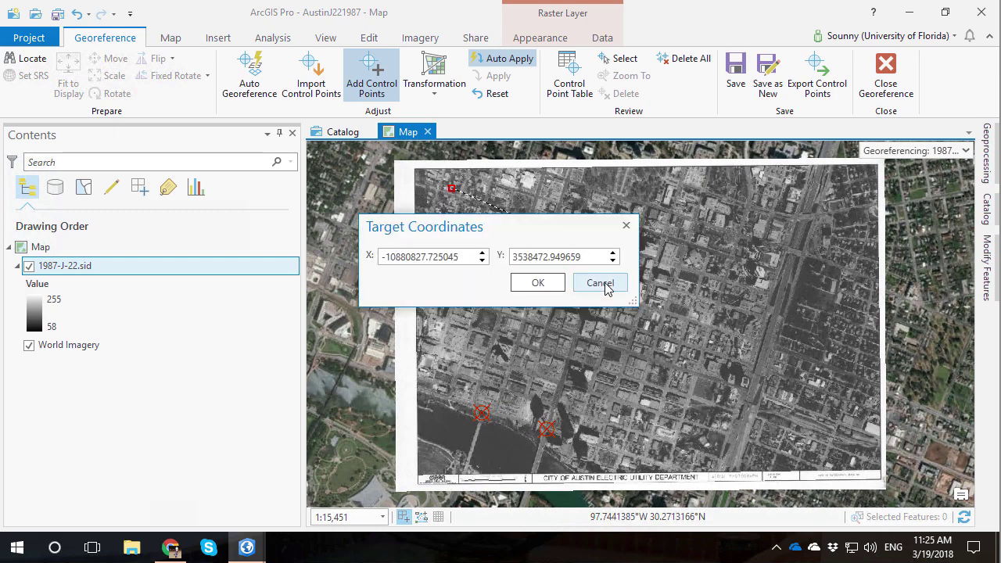
left_click(601, 283)
right_click(465, 255)
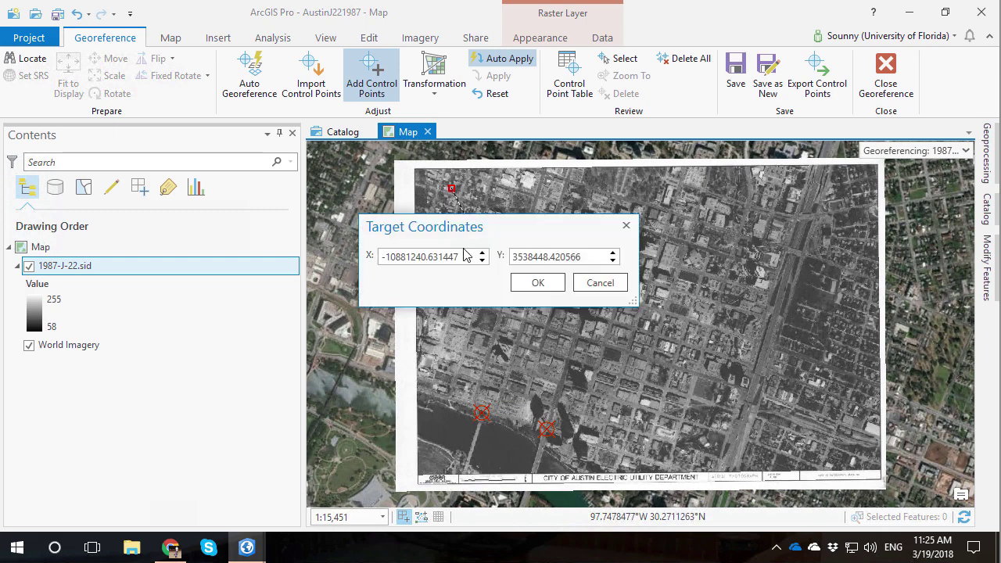
left_click(593, 283)
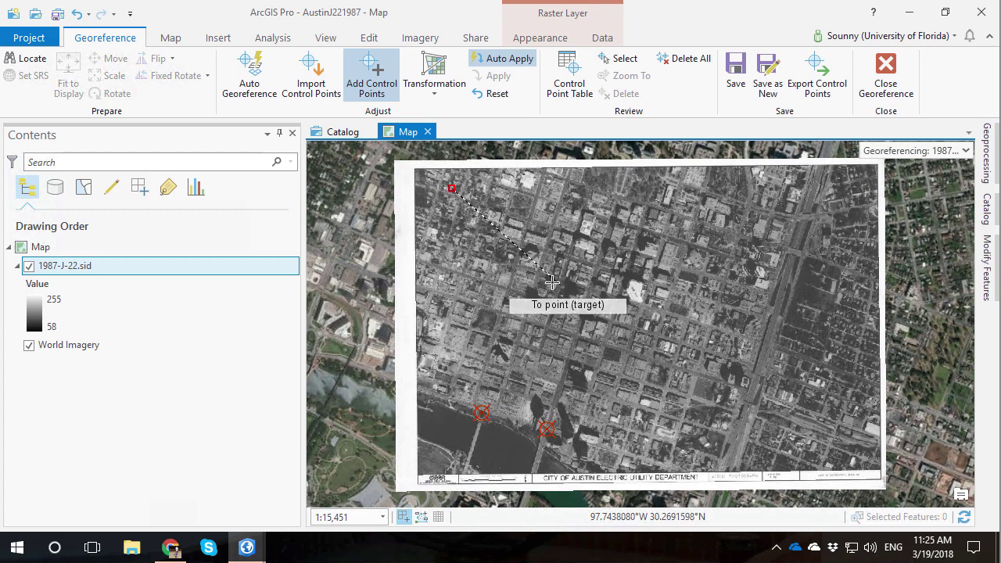
right_click(516, 232)
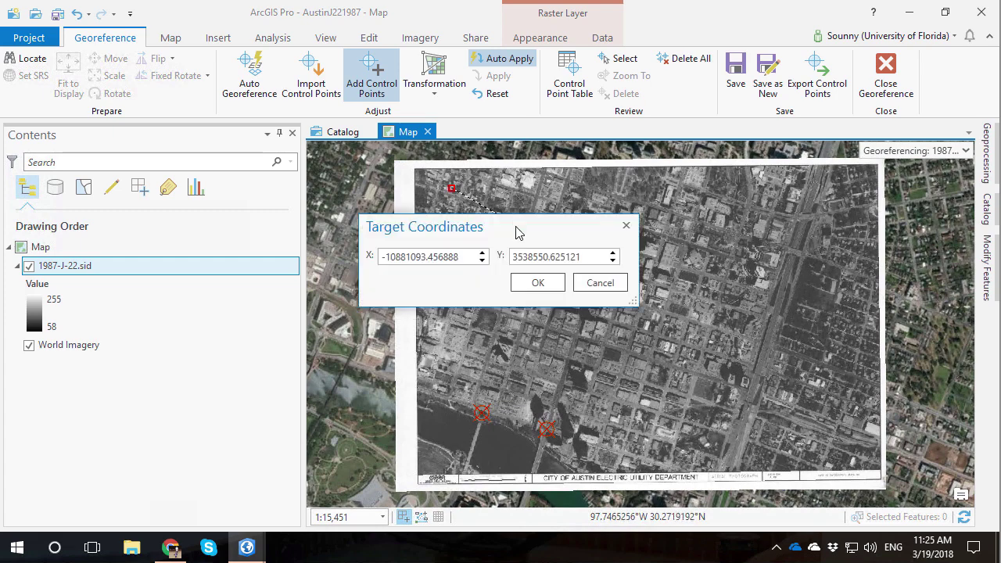
left_click(539, 284)
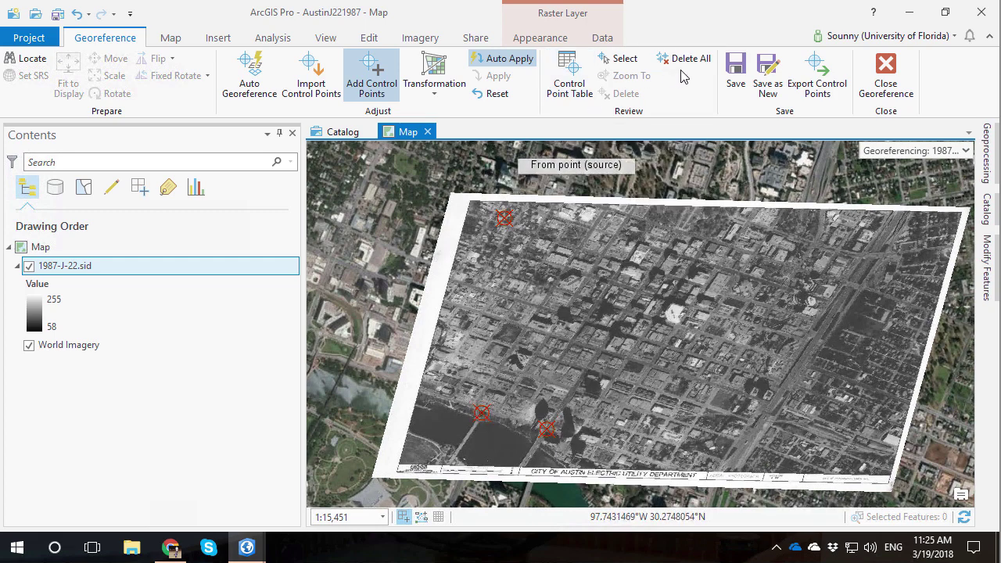
left_click(565, 69)
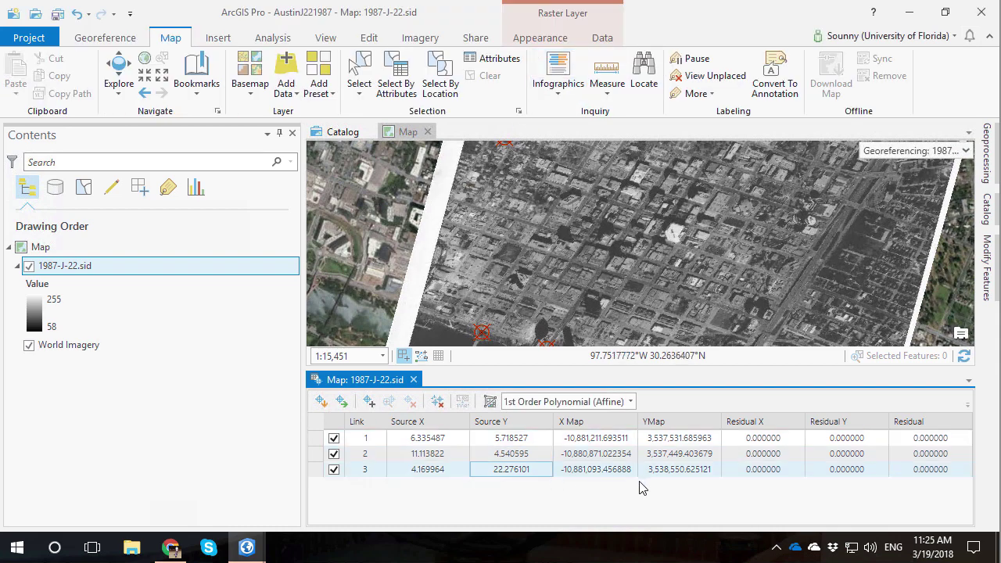
double_click(680, 470)
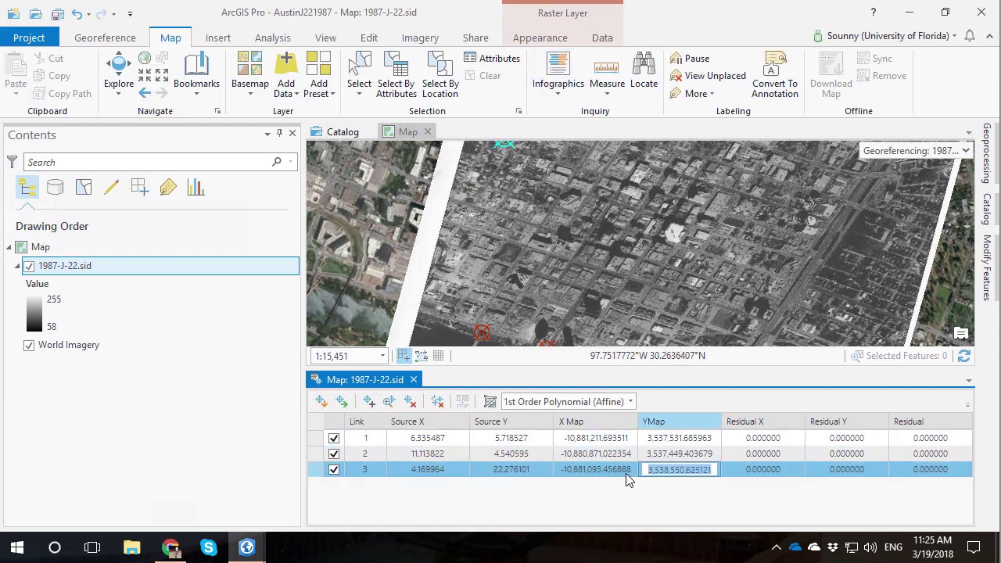
left_click(409, 402)
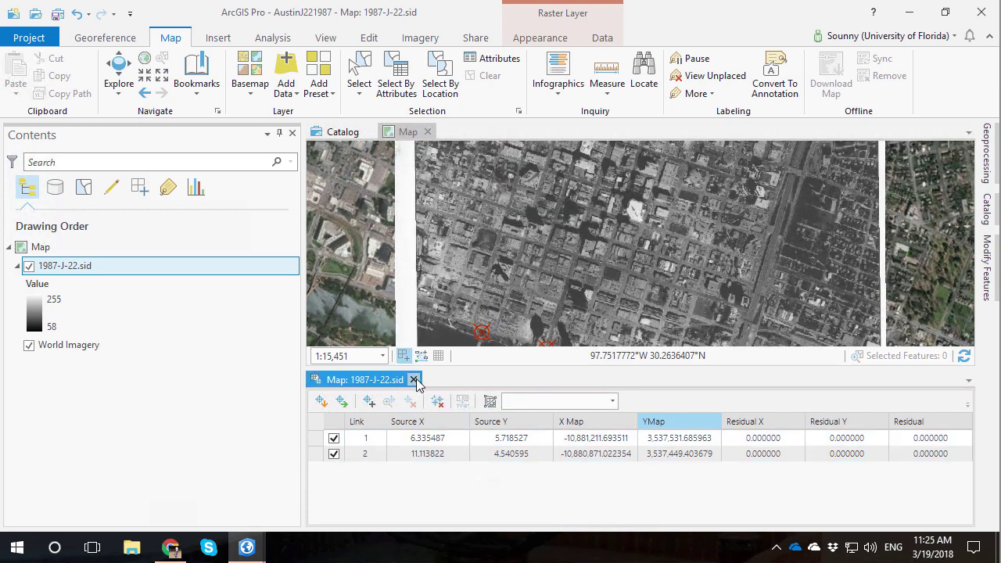
left_click(413, 380)
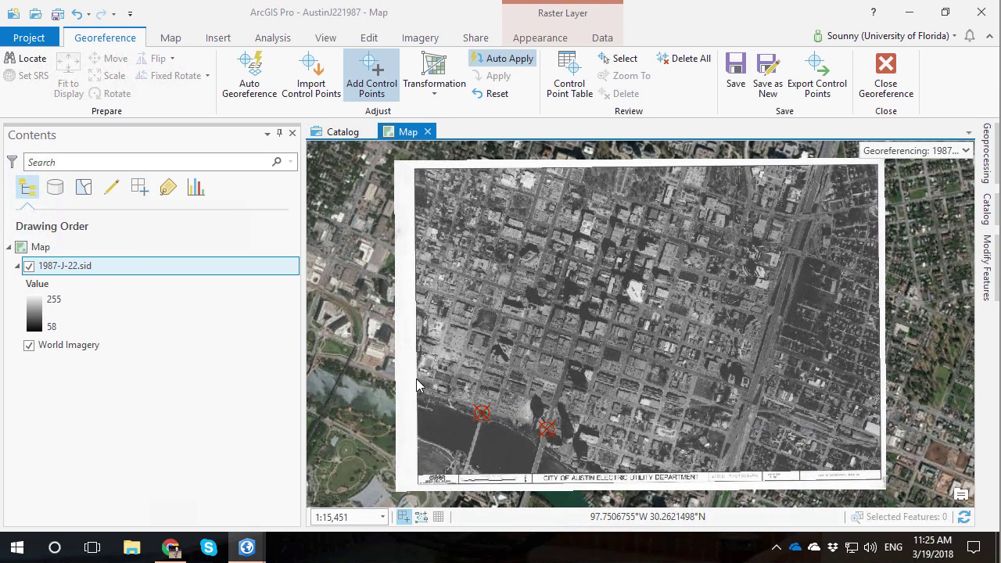
- Zoom in on an upper-left downtown corner and compare the photo against World Imagery
left_click(167, 38)
left_click(119, 71)
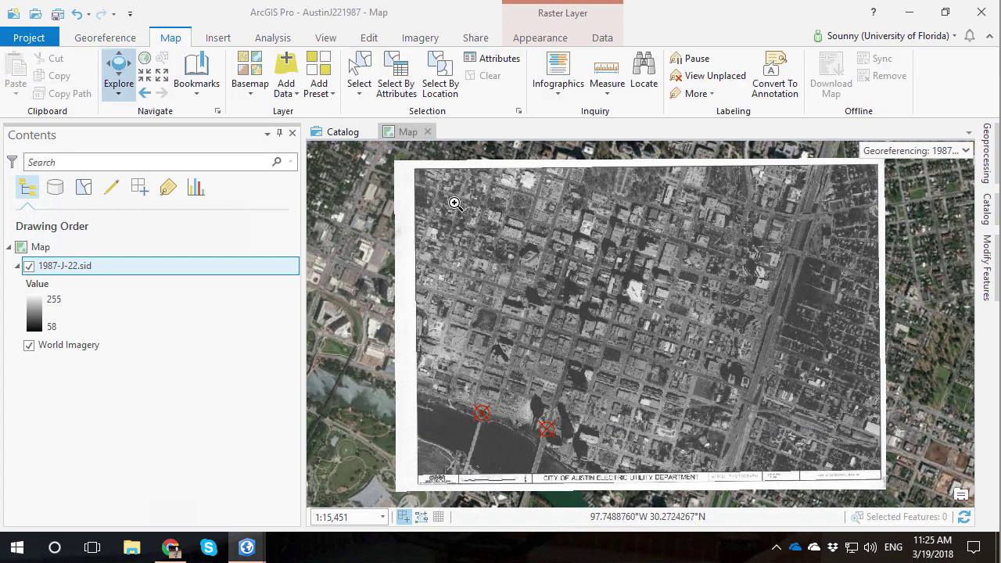
scroll(554, 297, "up", 4)
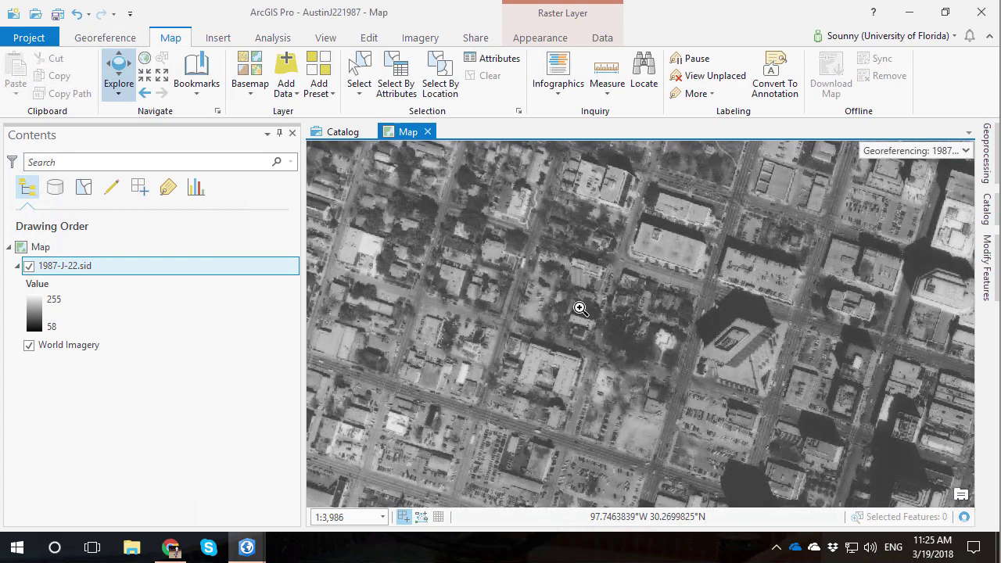
scroll(514, 228, "up", 2)
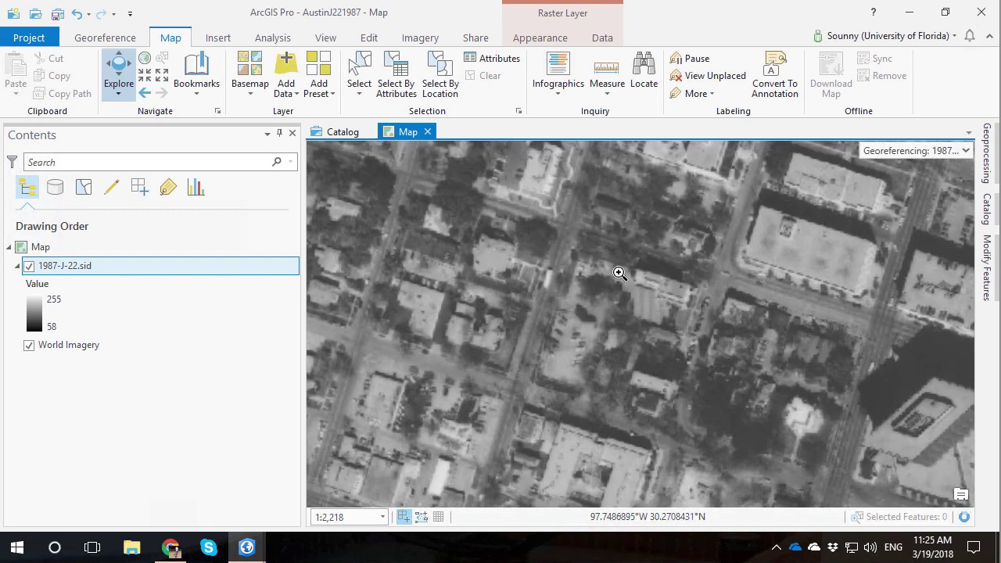
scroll(647, 321, "up", 3)
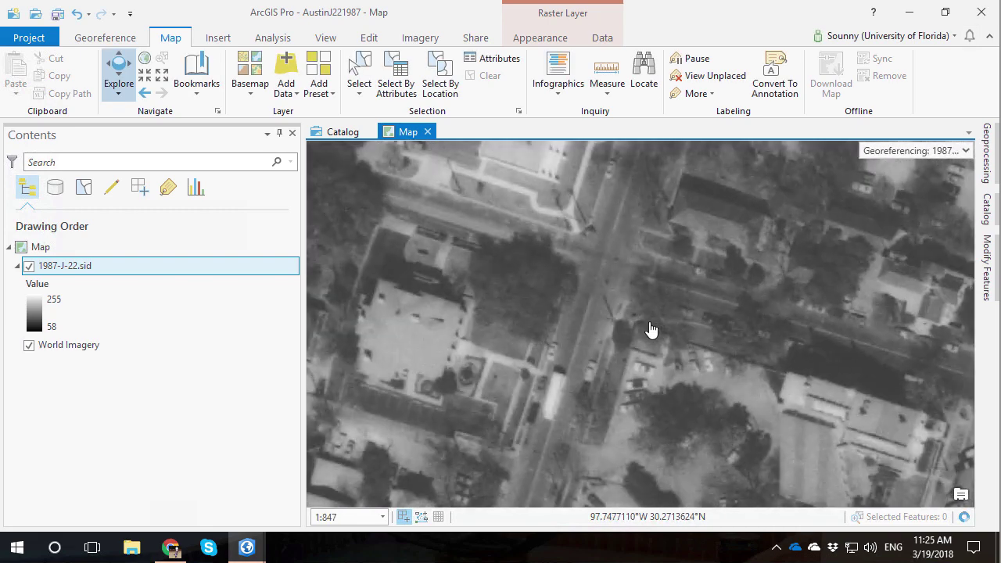
left_click(29, 267)
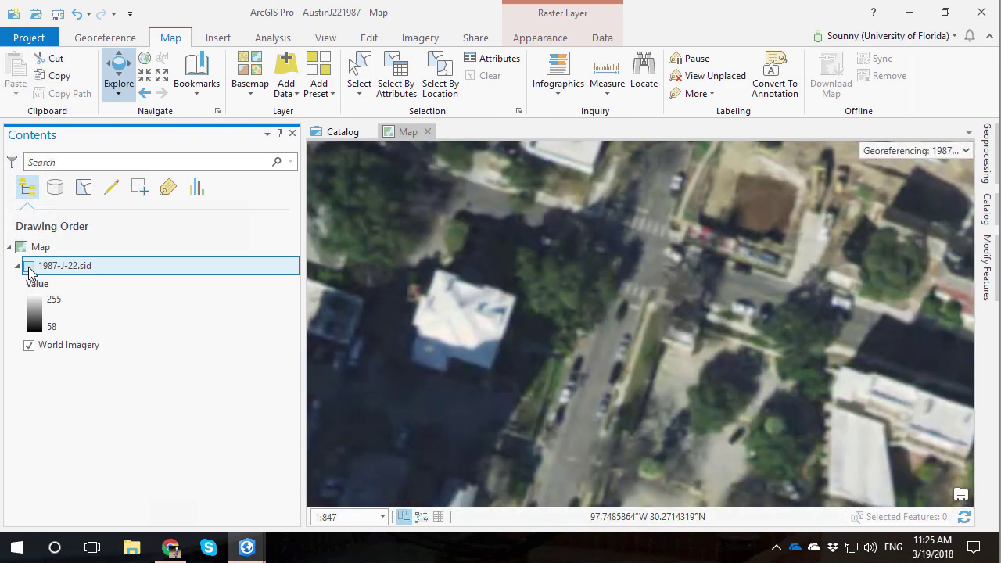
left_click(28, 267)
left_click(29, 266)
left_click(29, 266)
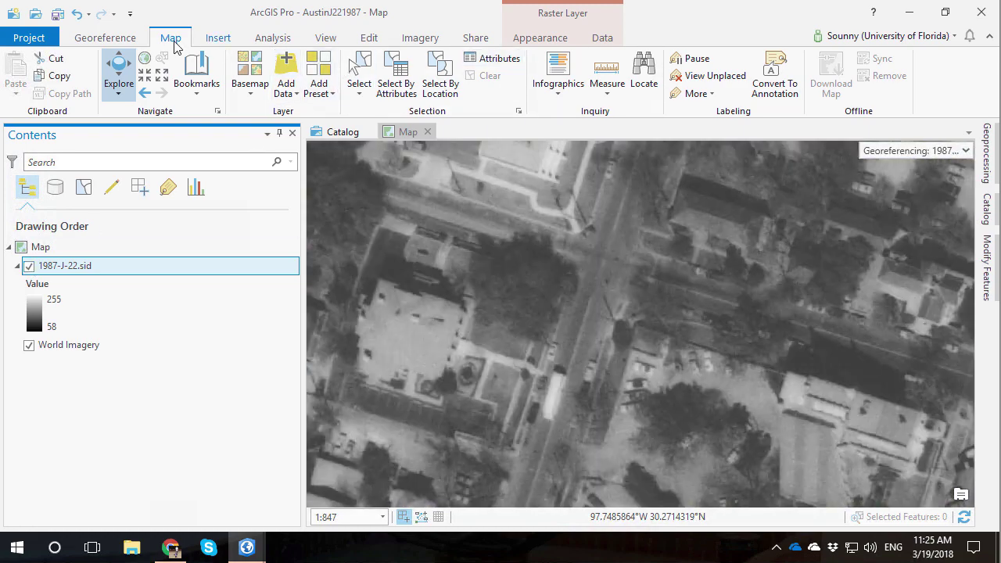
- Pin that street corner on the 1987 photo to World Imagery as the third control point
left_click(122, 40)
left_click(371, 77)
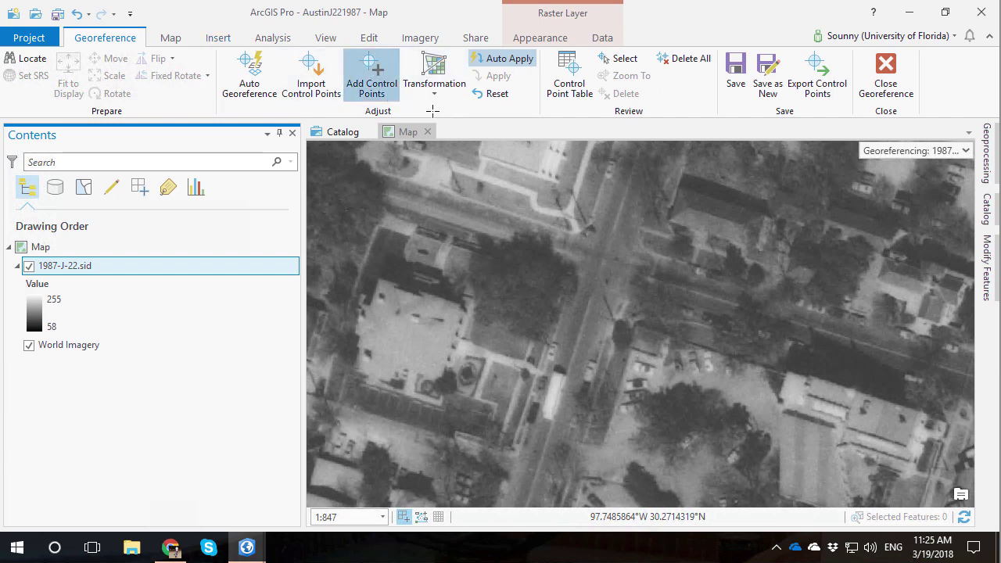
left_click(601, 259)
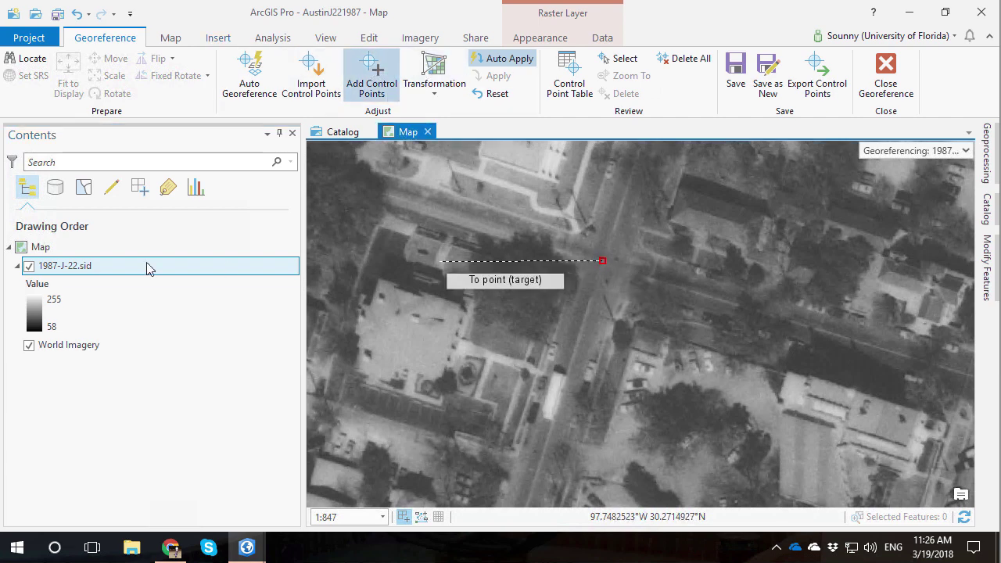
left_click(29, 266)
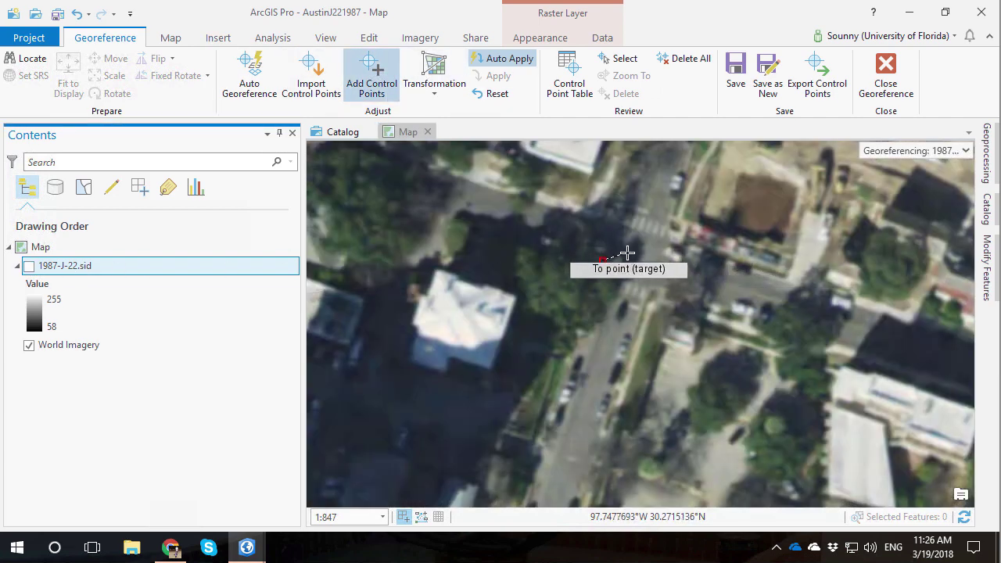
left_click(625, 252)
left_click(29, 266)
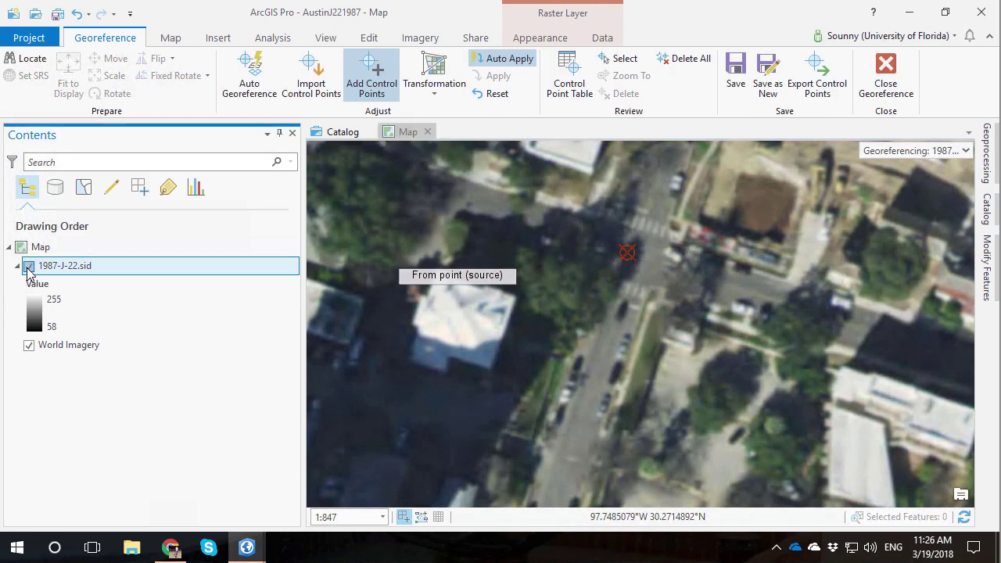
right_click(78, 273)
- Zoom to the whole 1987 photo, then zoom in toward its northeast side
left_click(114, 264)
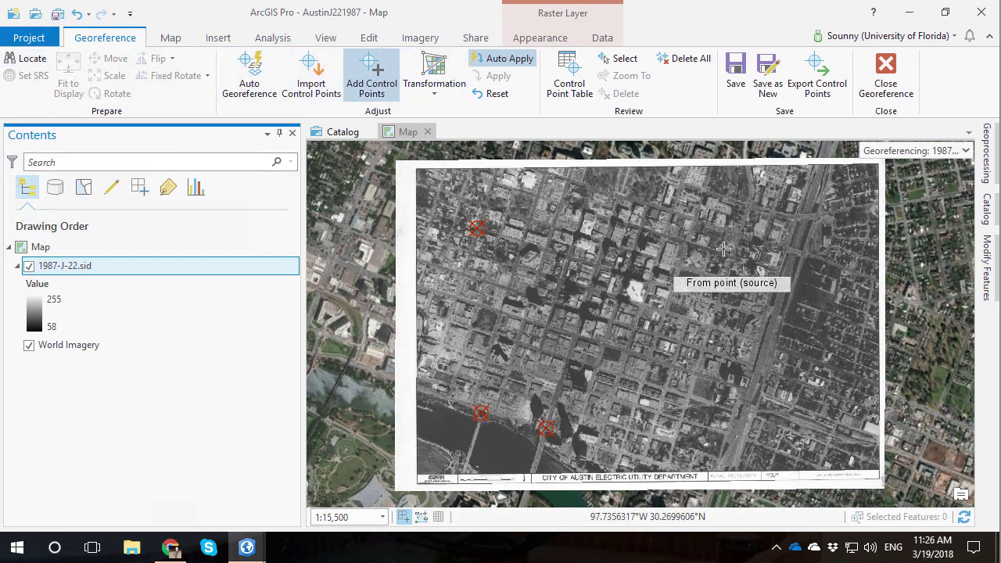
left_click(171, 38)
left_click(119, 72)
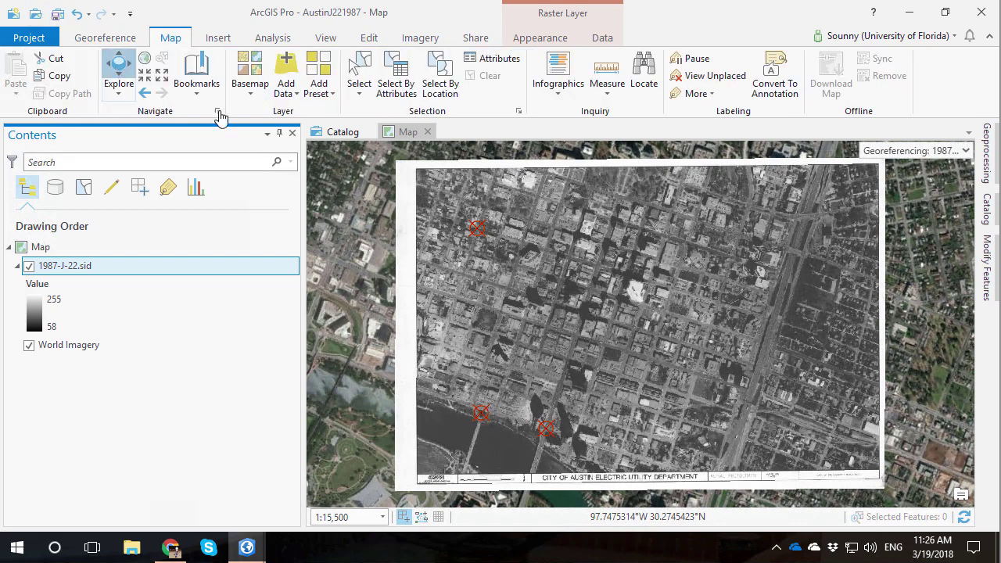
scroll(827, 287, "up", 5)
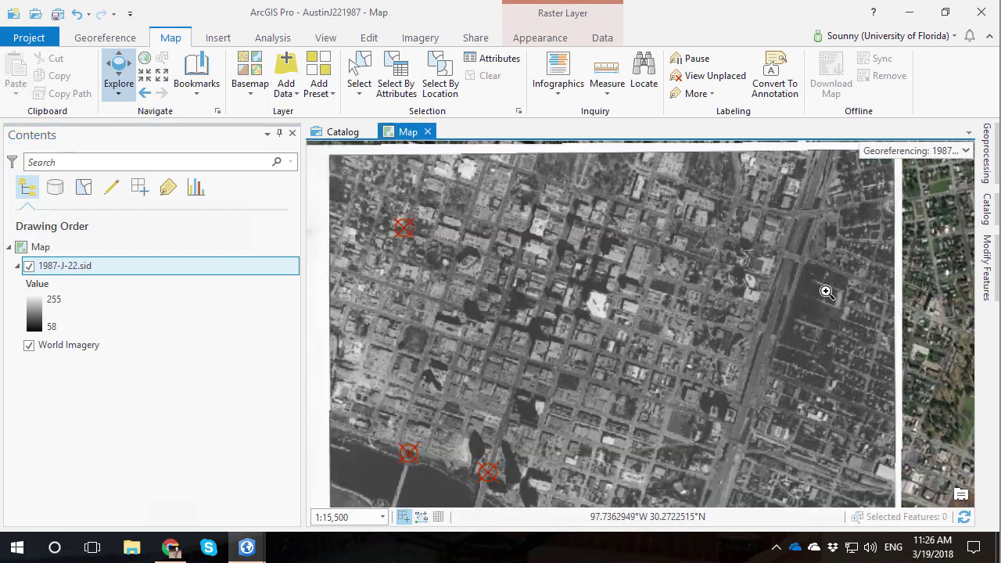
- Zoom in on the highway intersection east of downtown and compare it with World Imagery
left_click_drag(567, 233, 883, 490)
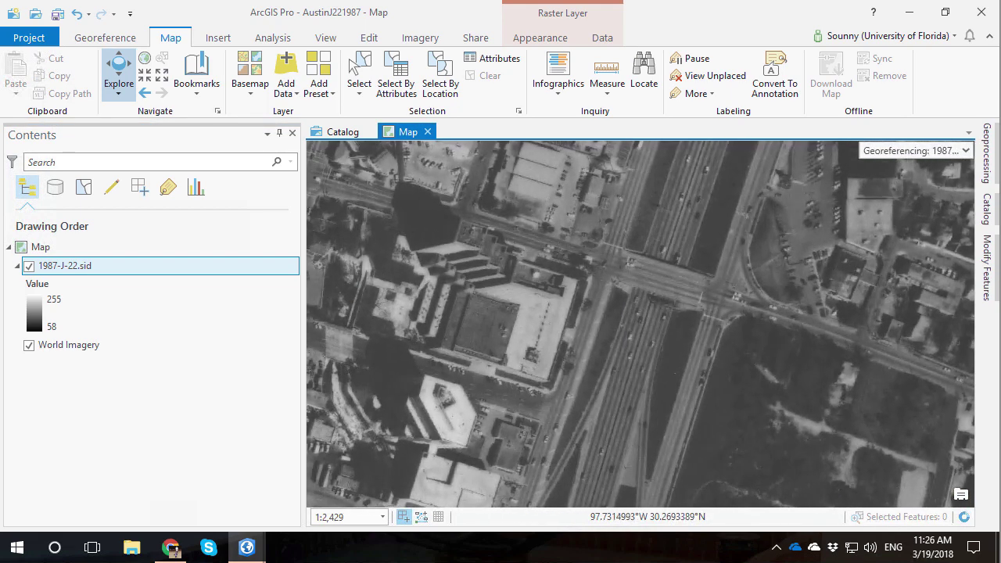
left_click(29, 268)
left_click(29, 268)
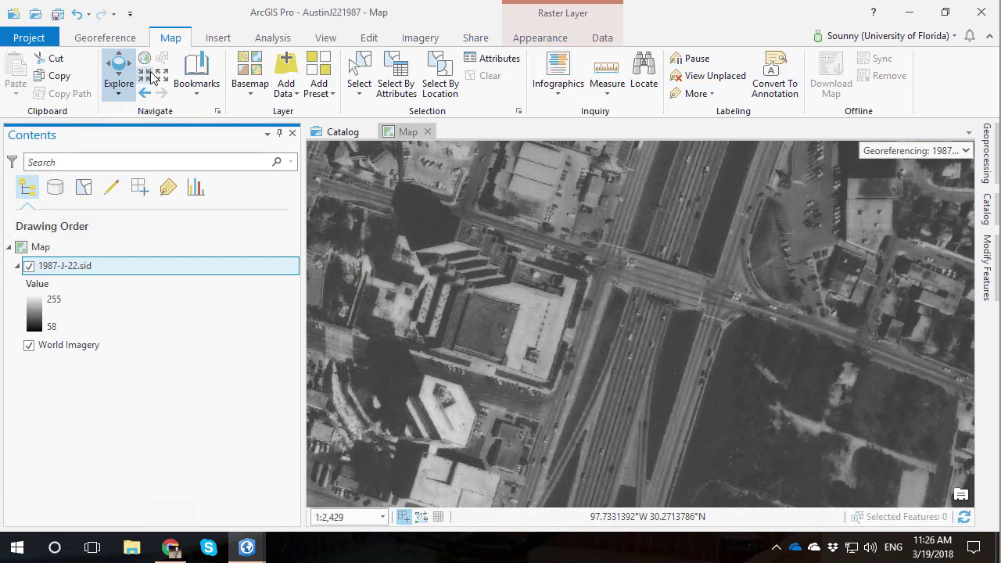
- Pin the highway intersection as the fourth control point, then zoom to the whole photo
left_click(105, 38)
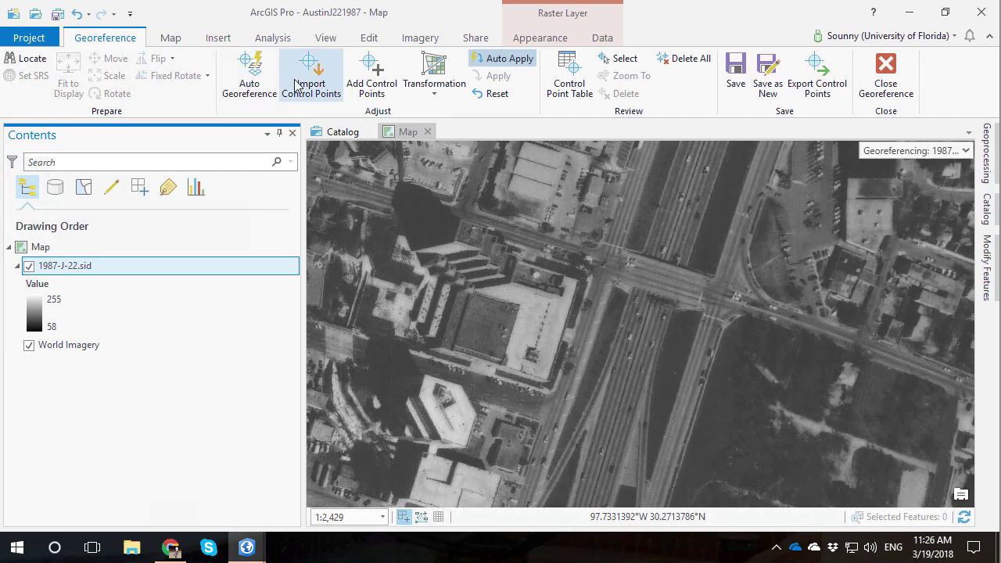
left_click(372, 78)
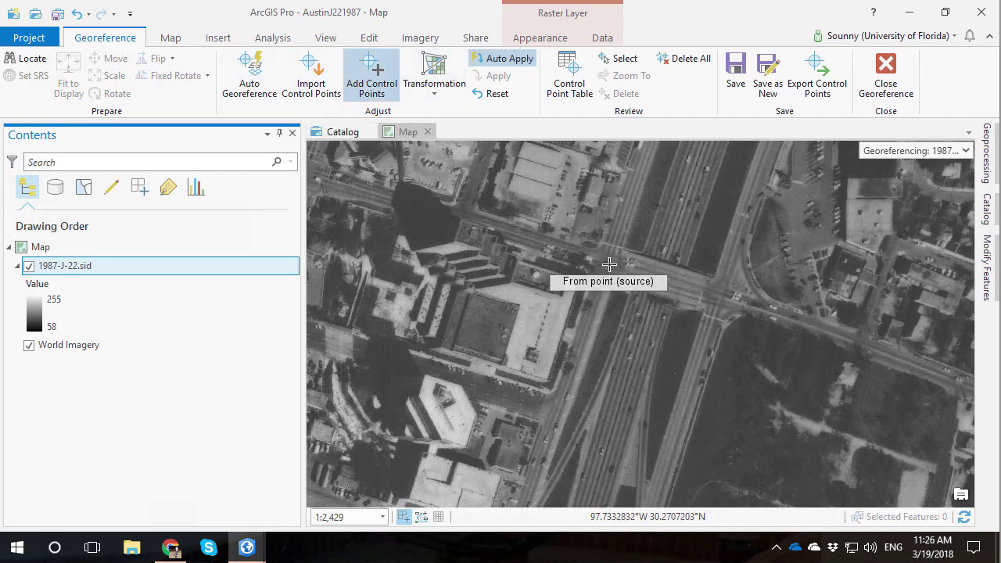
left_click(609, 263)
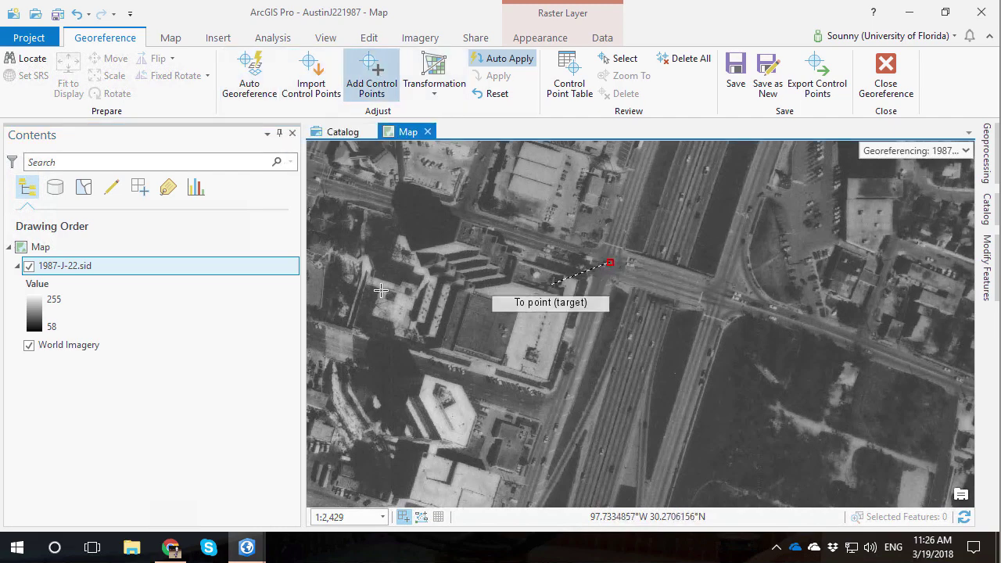
left_click(29, 268)
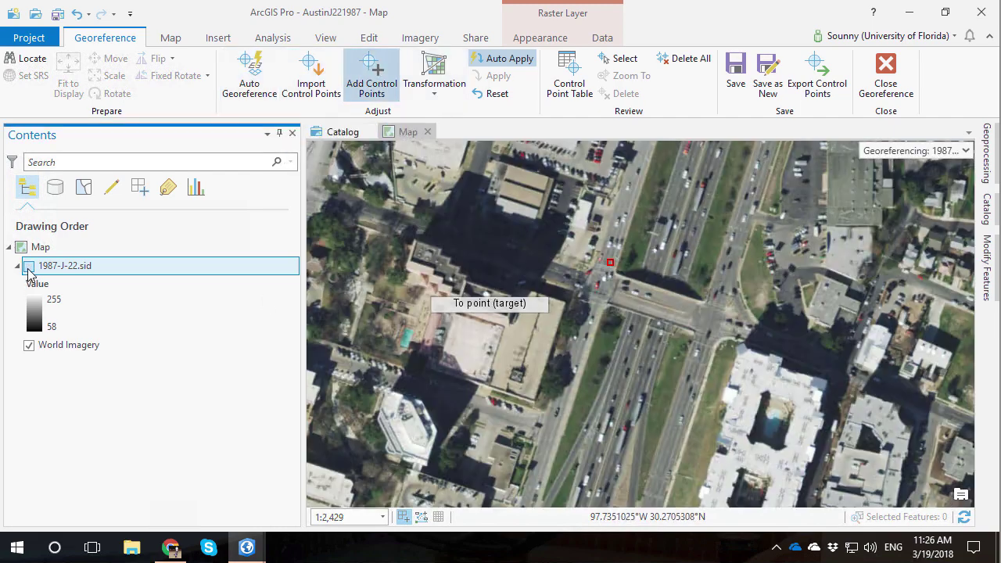
left_click(604, 288)
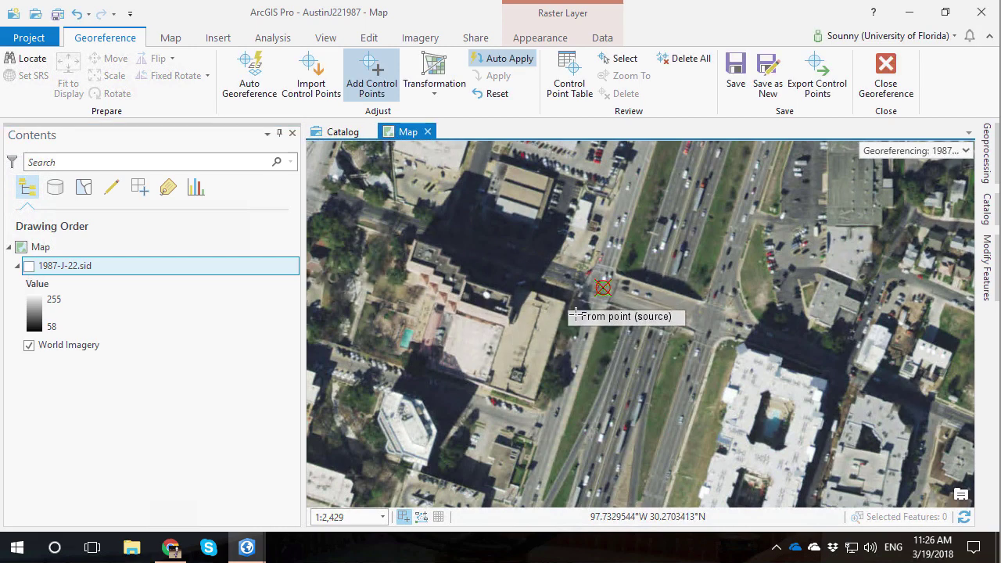
left_click(30, 267)
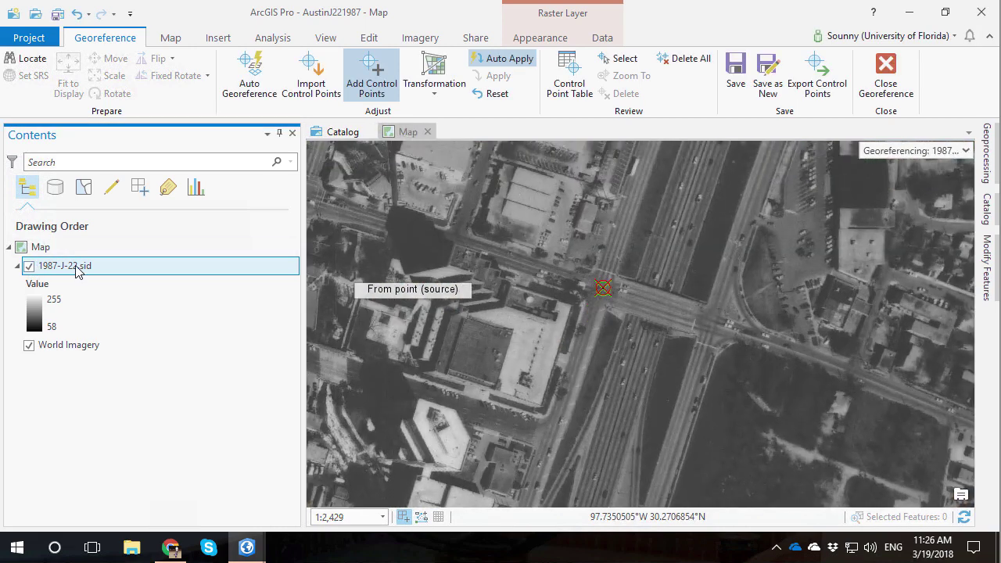
right_click(76, 272)
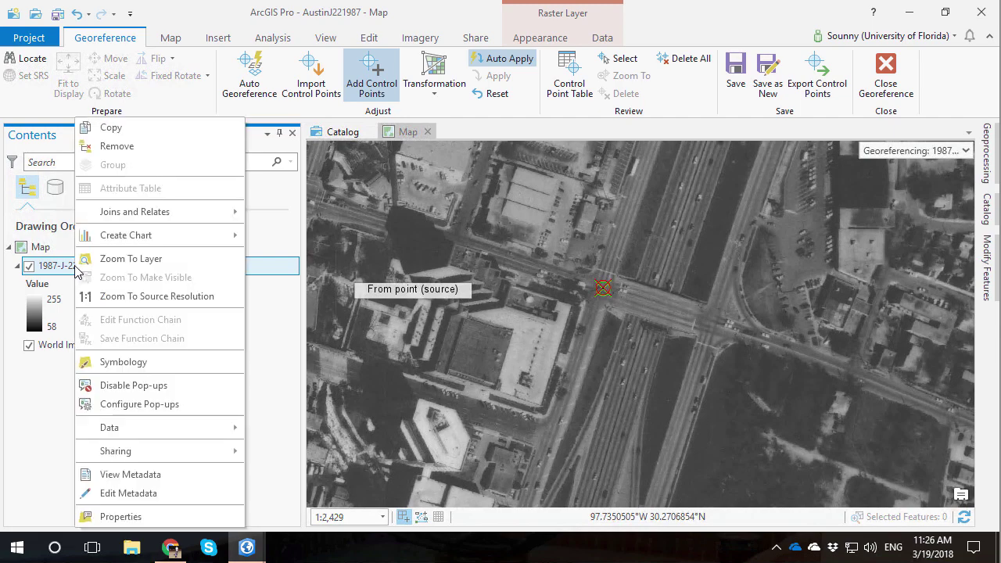
left_click(132, 259)
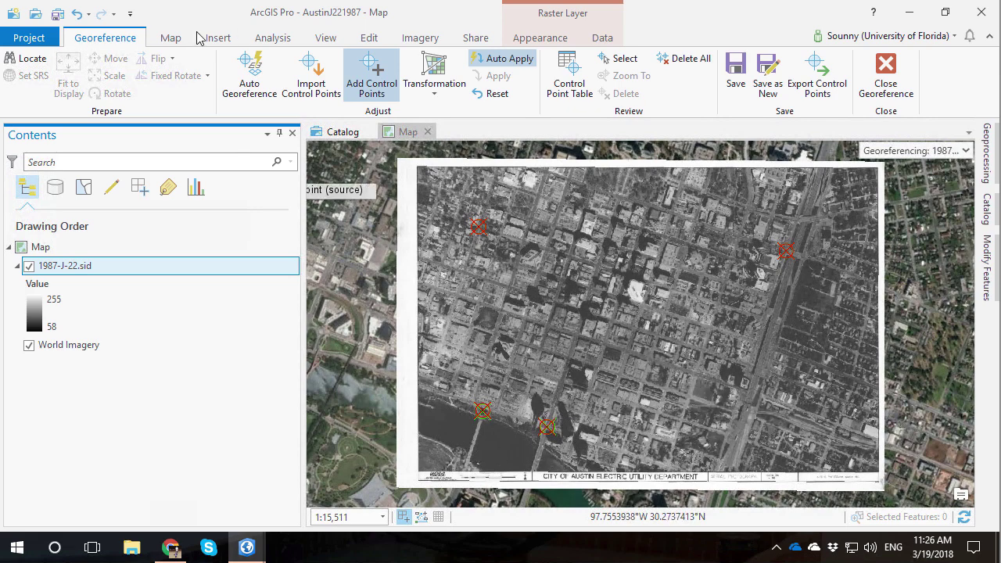
- Zoom in on the railroad crossing in the photo's southeast, comparing it with World Imagery
left_click(170, 38)
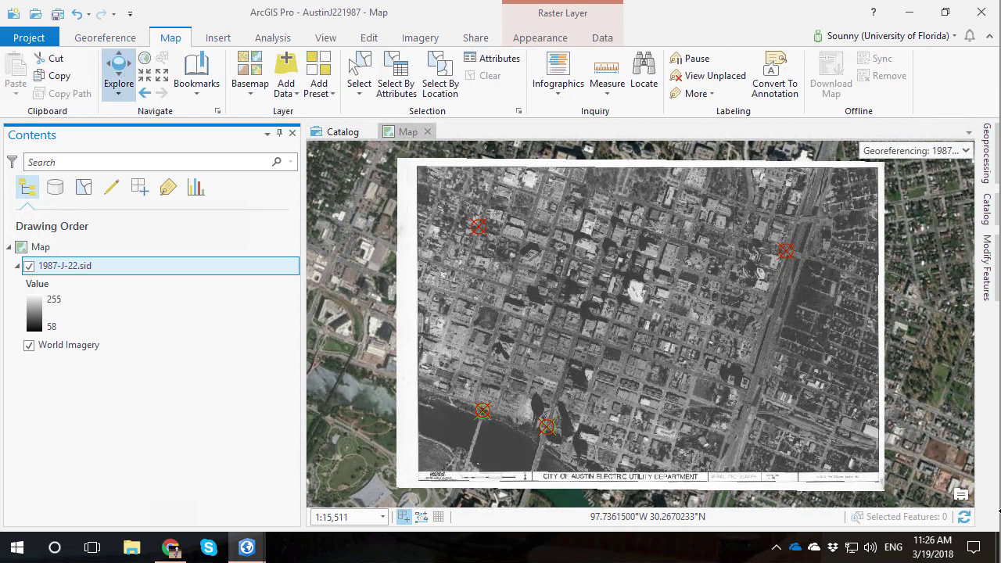
scroll(867, 476, "up", 5)
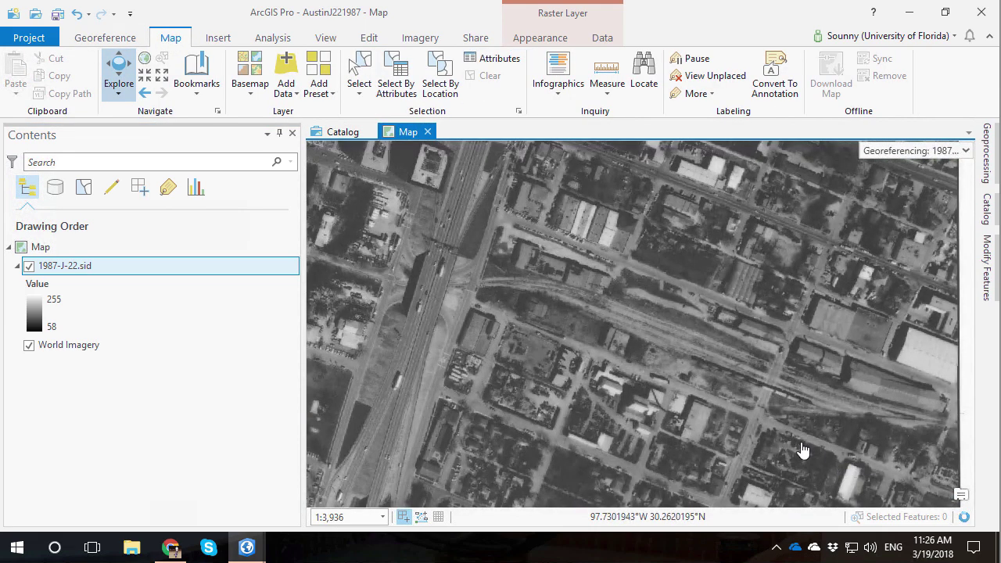
left_click_drag(702, 308, 844, 457)
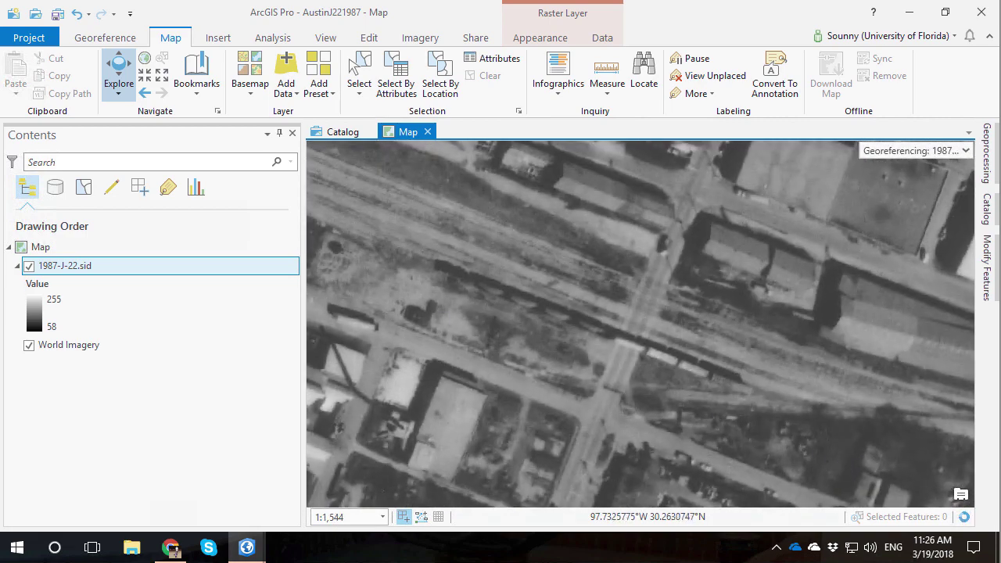
left_click(29, 267)
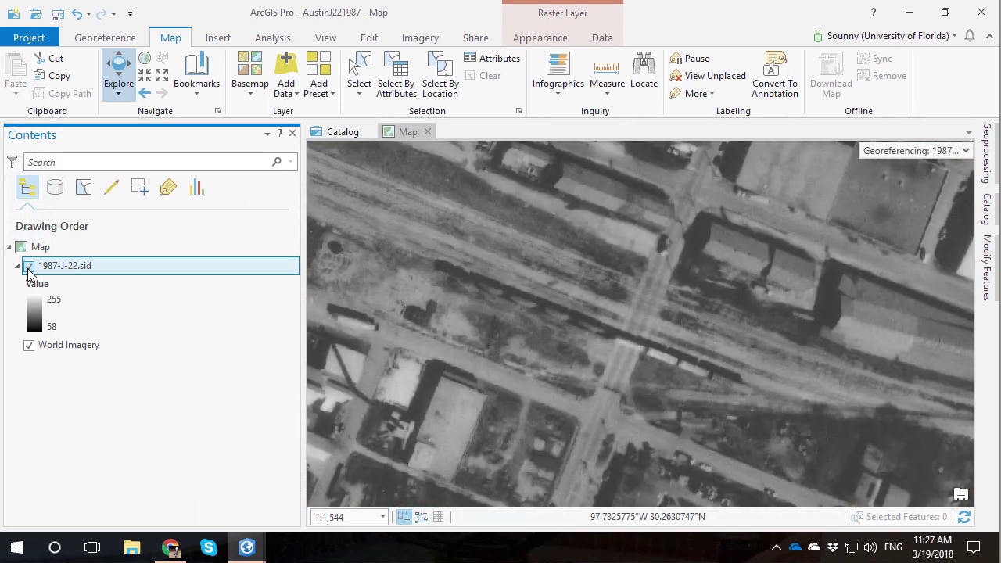
left_click(29, 267)
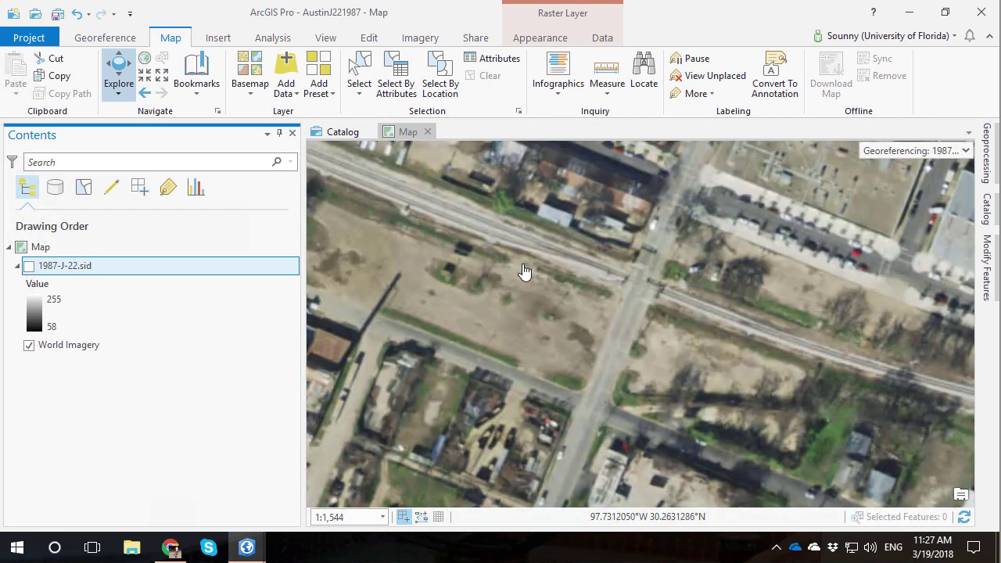
left_click_drag(532, 218, 702, 393)
left_click(28, 267)
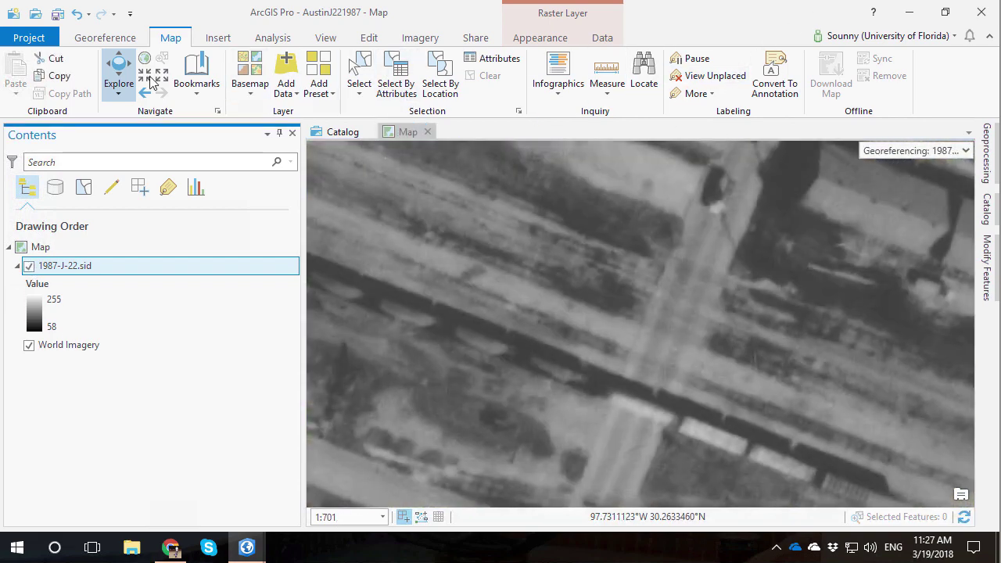
- Add a fifth control point at the railroad crossing, then fit the whole scan in view
left_click(109, 37)
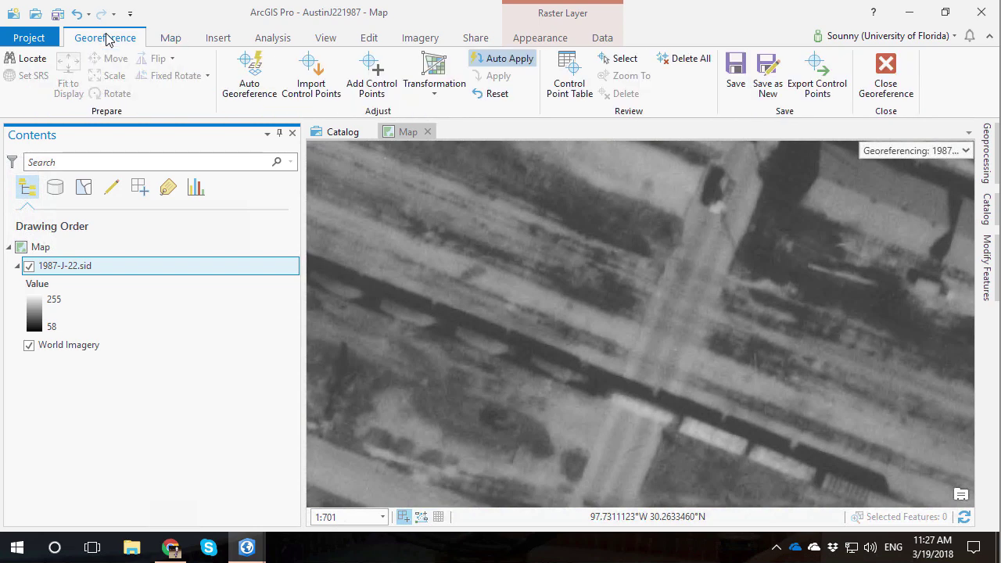
left_click(385, 71)
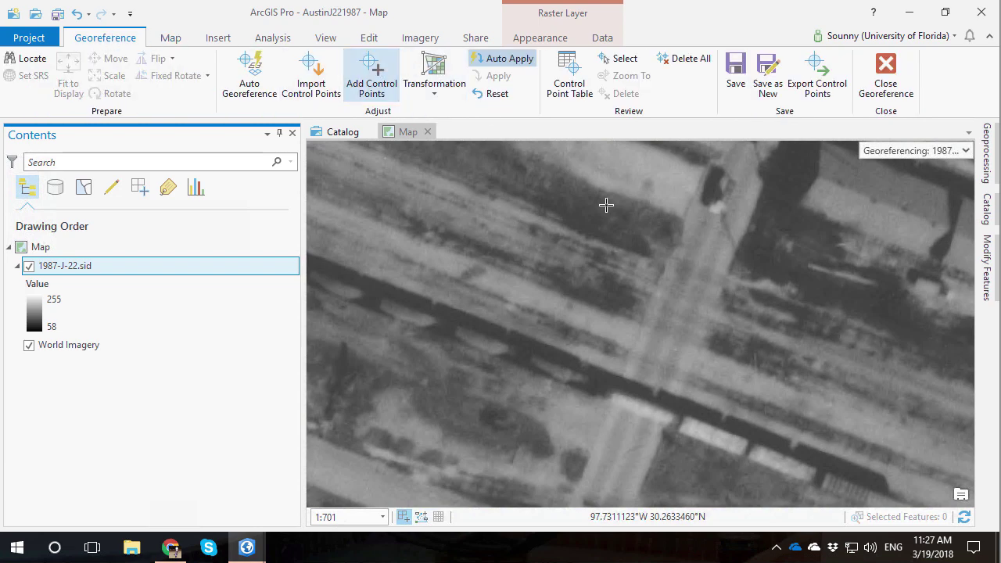
left_click(683, 298)
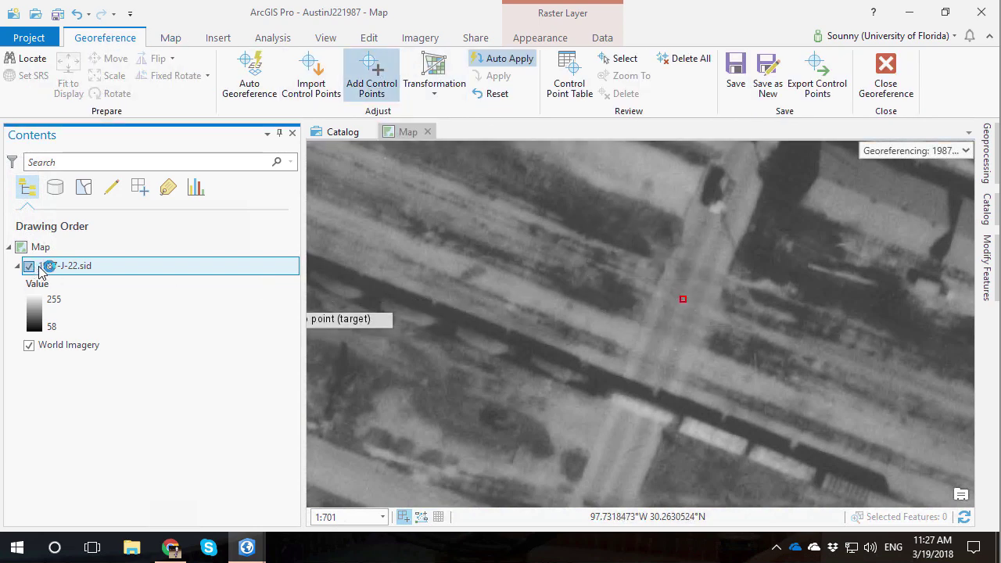
left_click(30, 267)
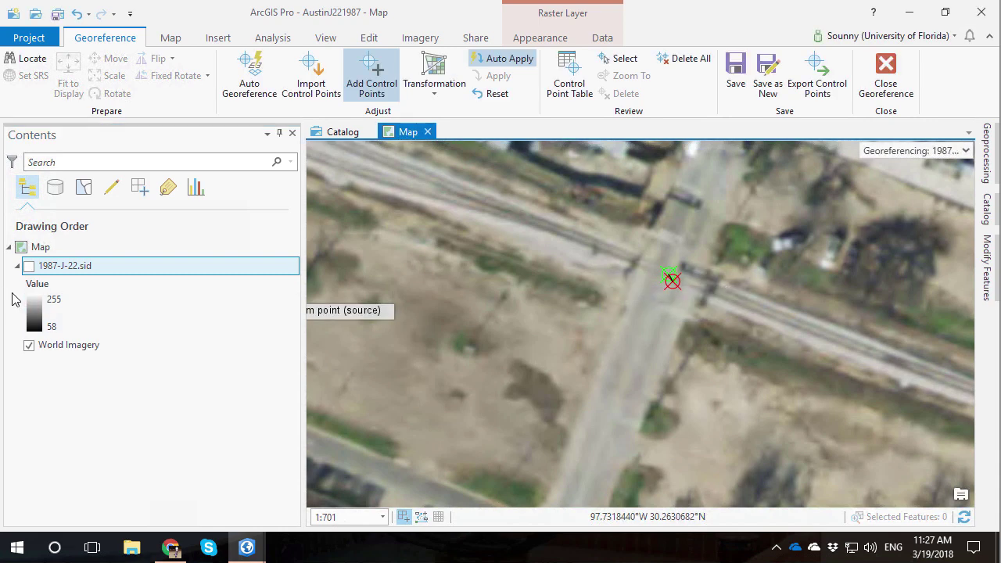
left_click(29, 267)
right_click(58, 266)
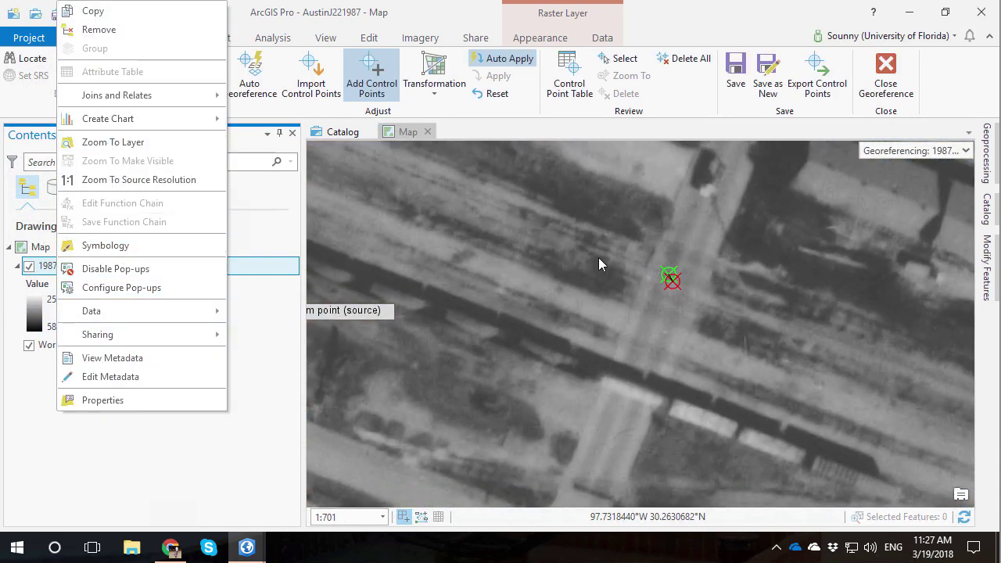
left_click(110, 149)
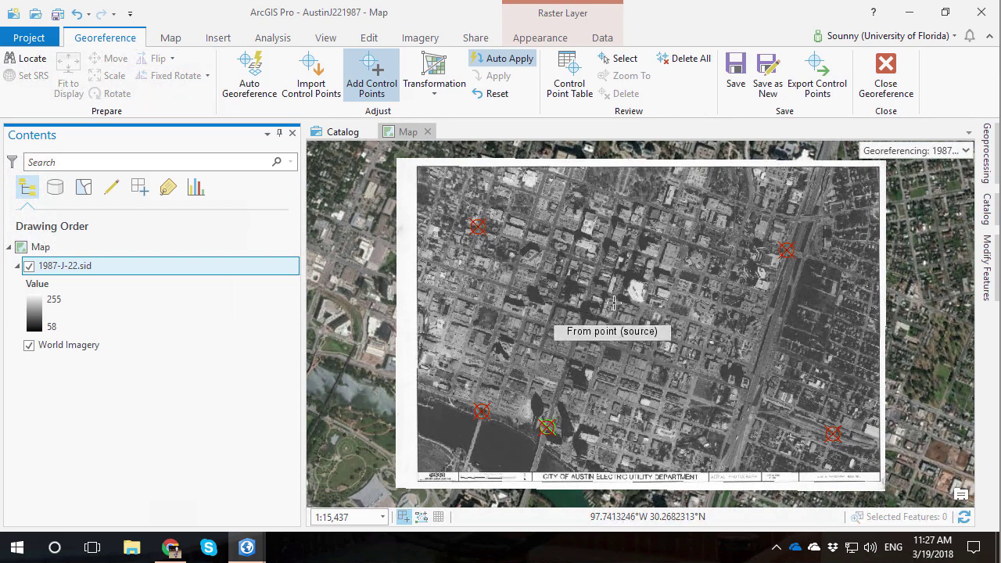
- Zoom into a block near the centre of the 1987 scan
left_click(167, 39)
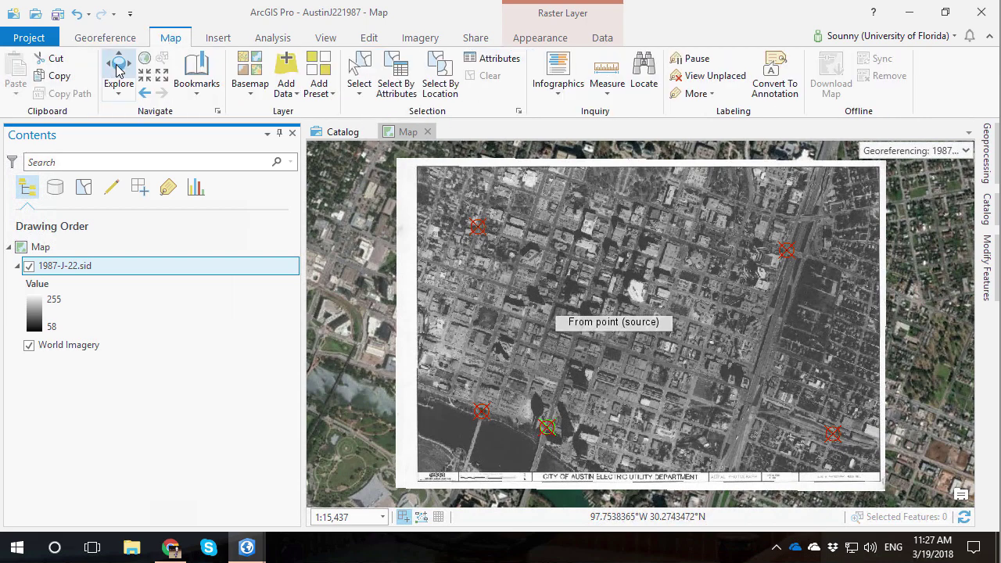
left_click(117, 75)
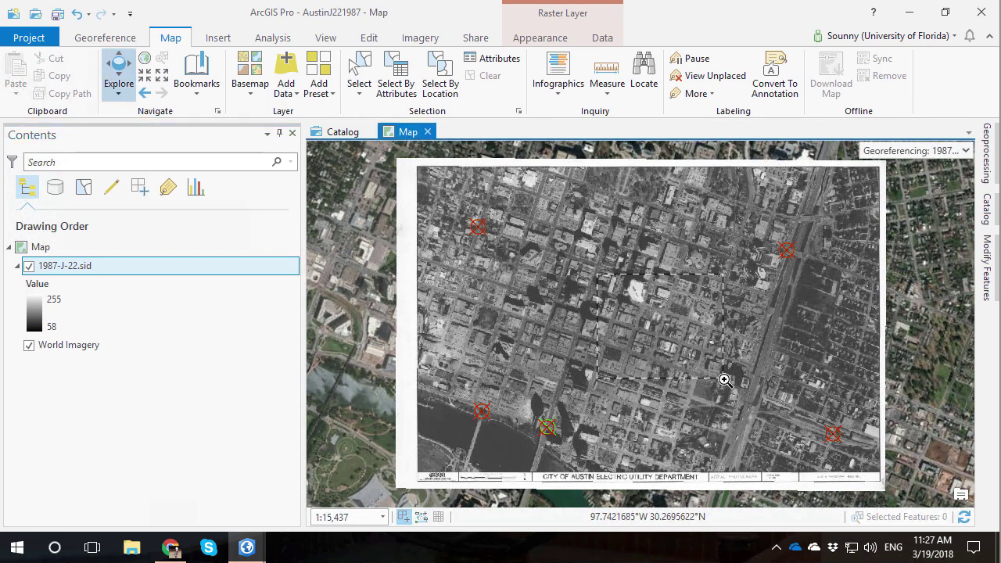
scroll(720, 383, "up", 3)
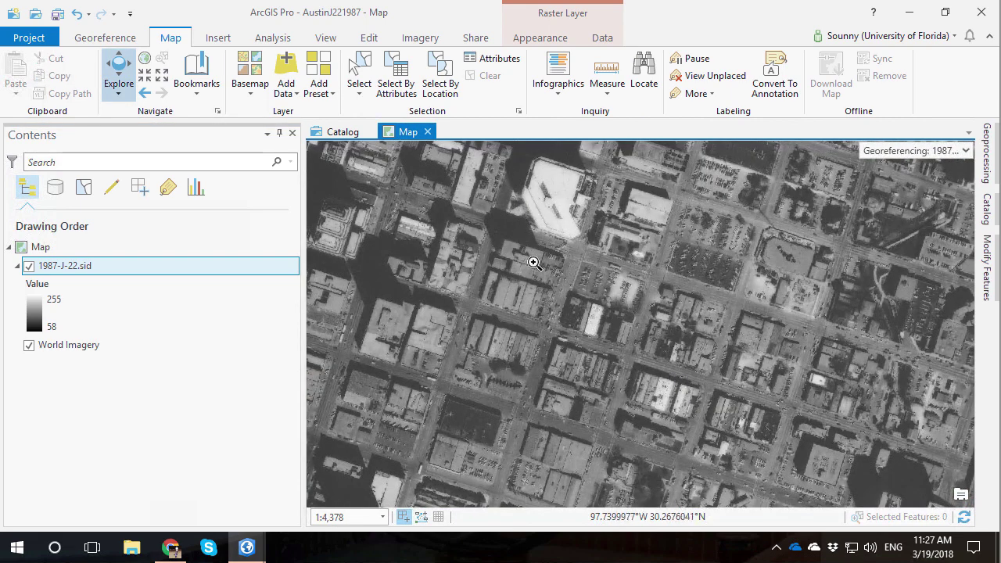
left_click_drag(512, 228, 618, 312)
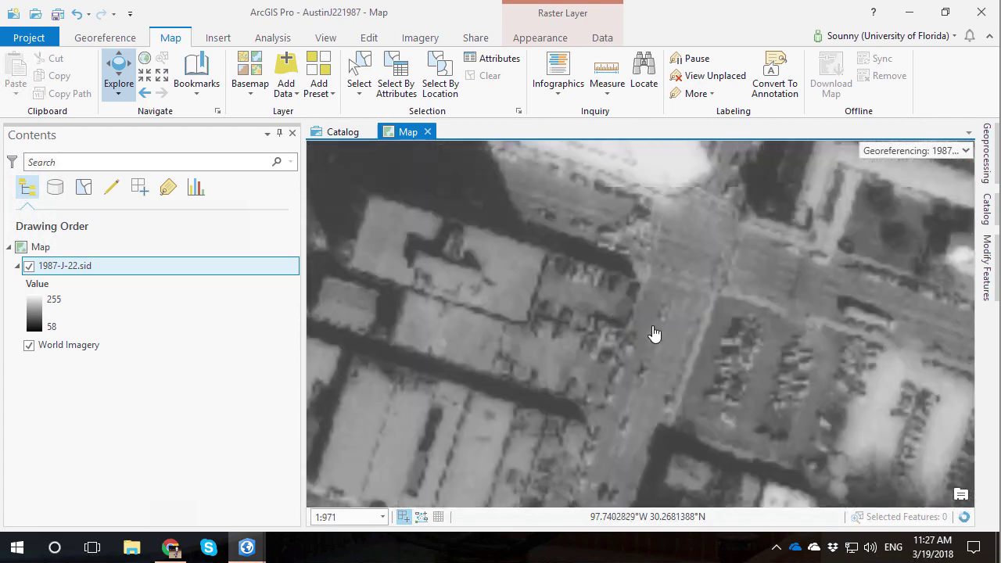
- Link the street intersection beside the parking lot to World Imagery as the sixth control point
left_click(110, 39)
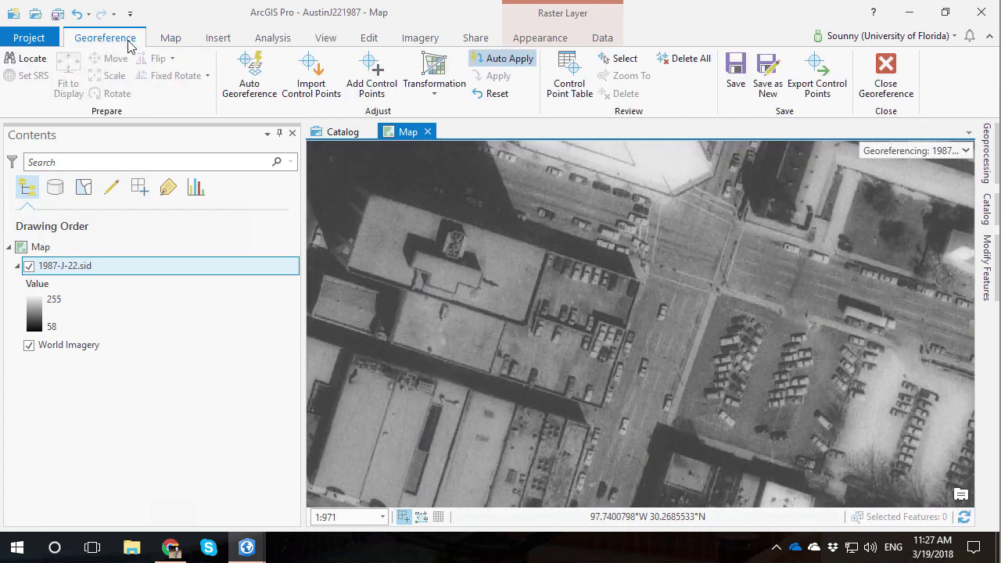
left_click(373, 70)
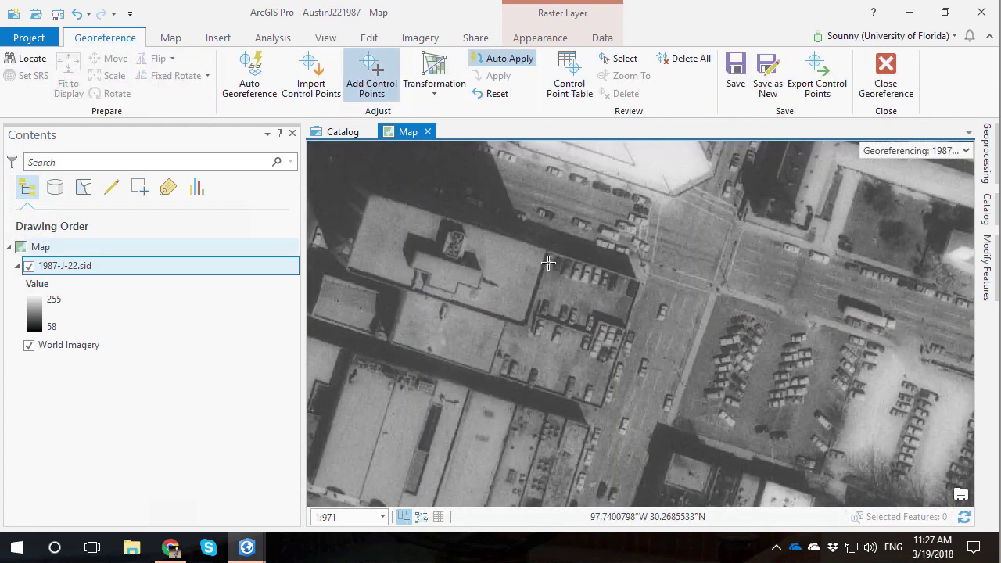
left_click(697, 239)
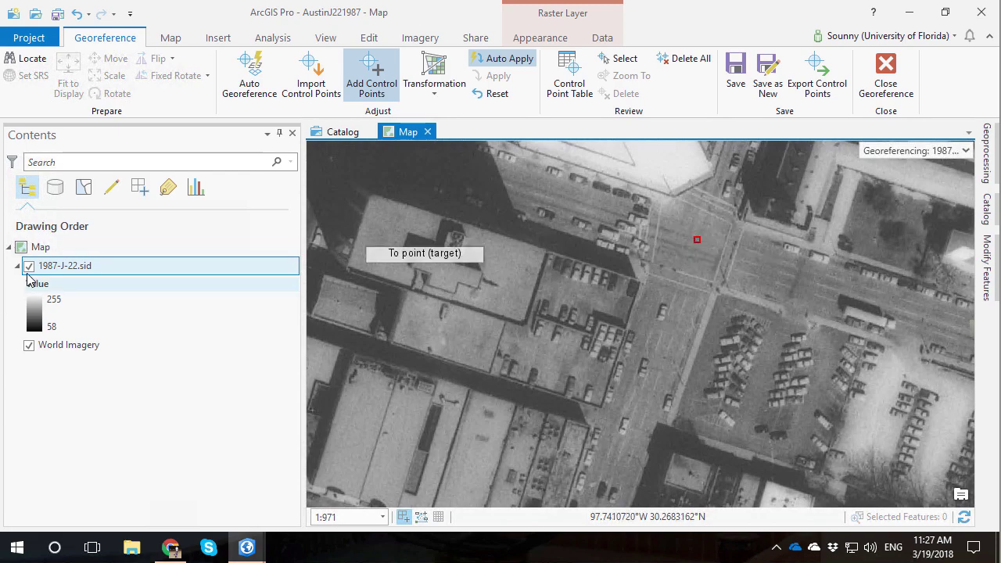
left_click(29, 266)
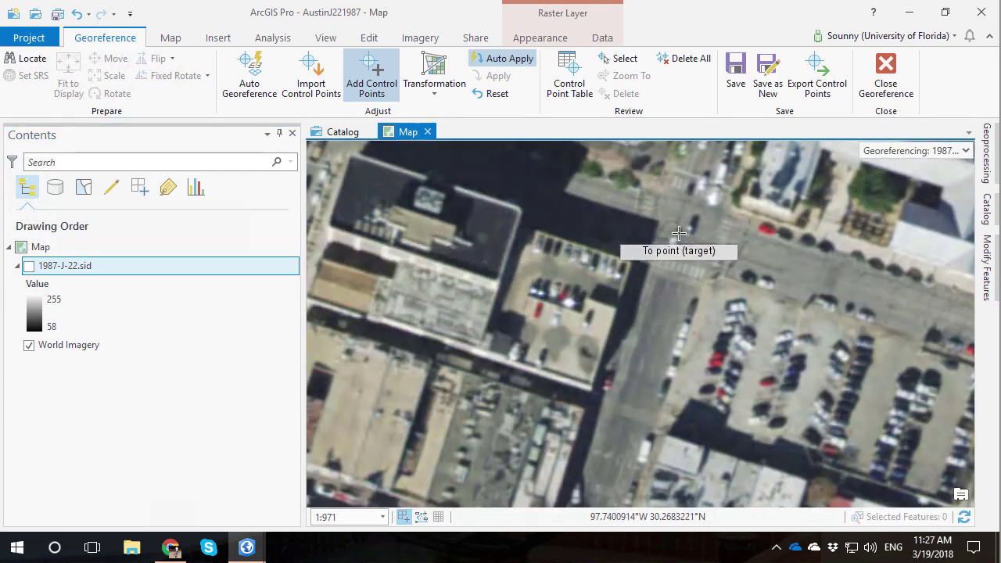
left_click(679, 233)
left_click(29, 266)
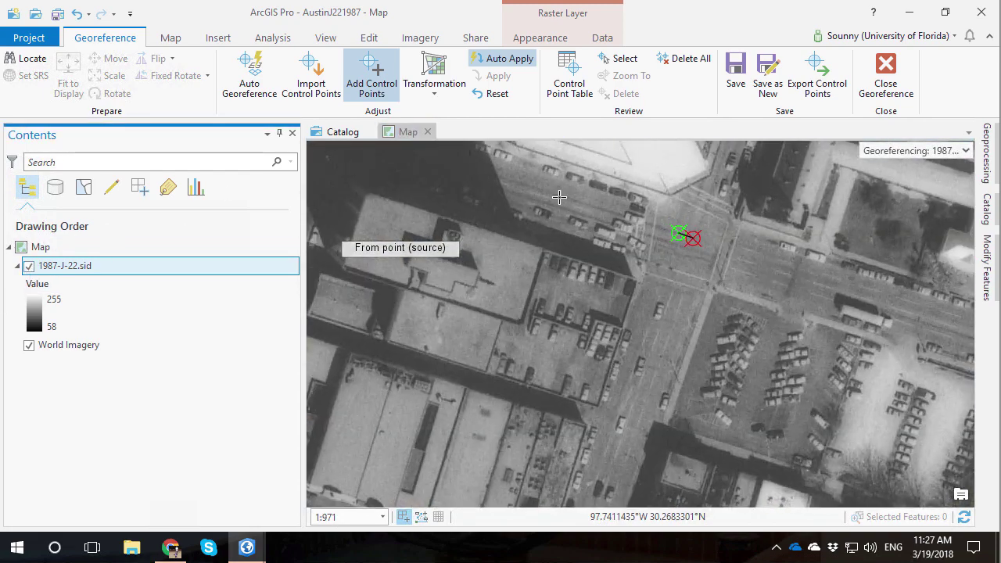
left_click(172, 37)
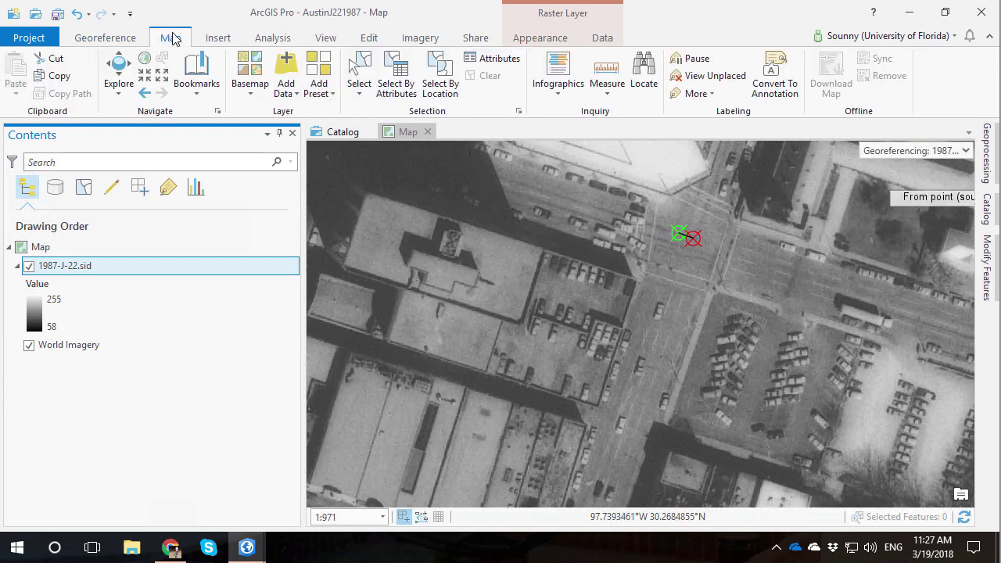
left_click(116, 72)
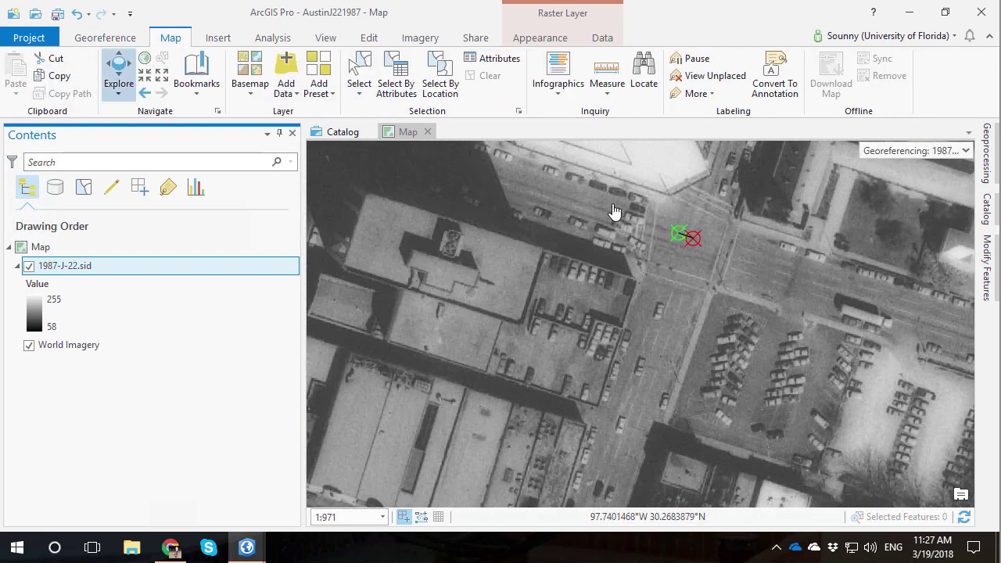
- Pan and zoom around the sixth control point to inspect neighbouring blocks
left_click_drag(698, 231, 701, 387)
scroll(682, 382, "down", 2)
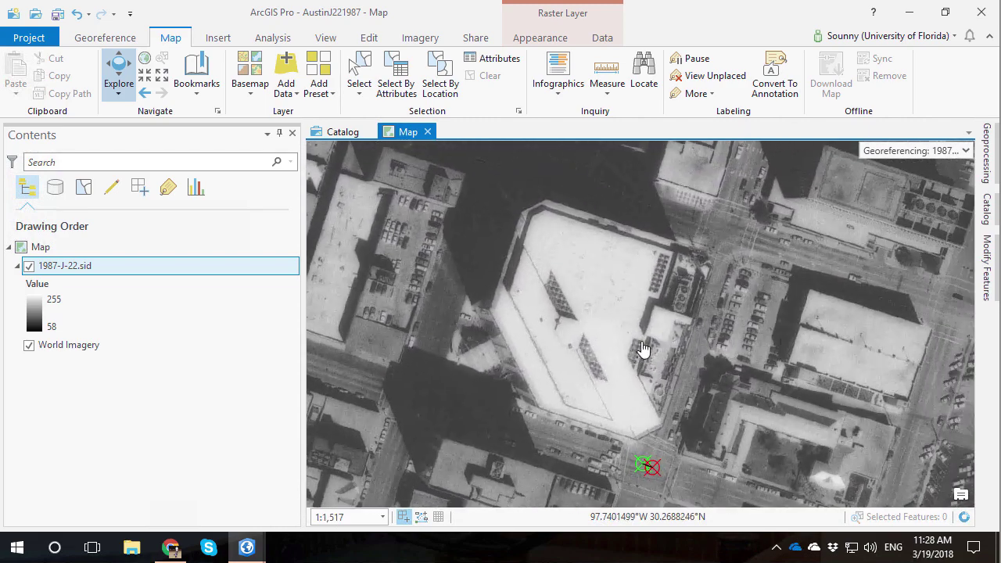
left_click_drag(735, 334, 661, 412)
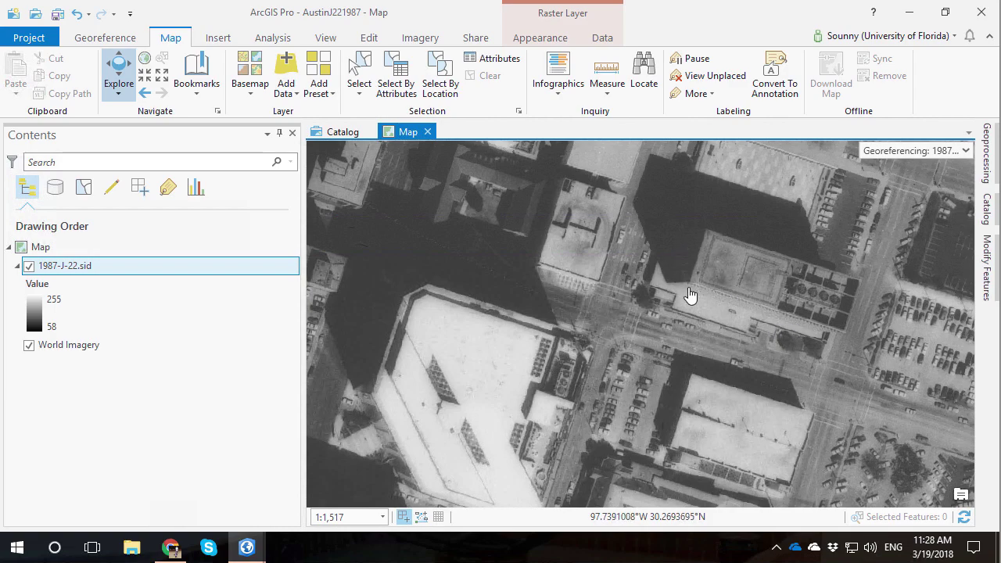
scroll(657, 319, "down", 8)
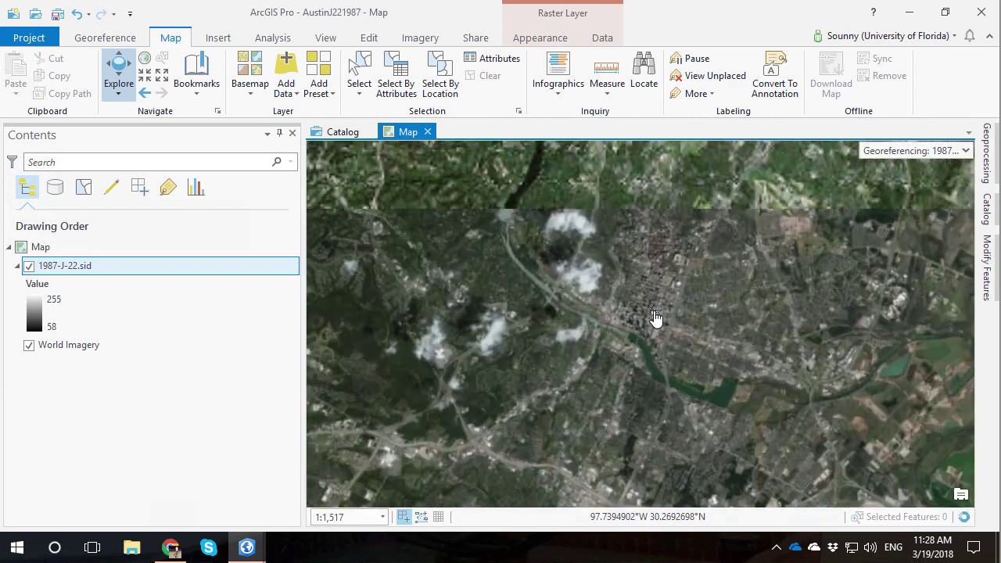
scroll(659, 321, "up", 1)
scroll(659, 321, "up", 3)
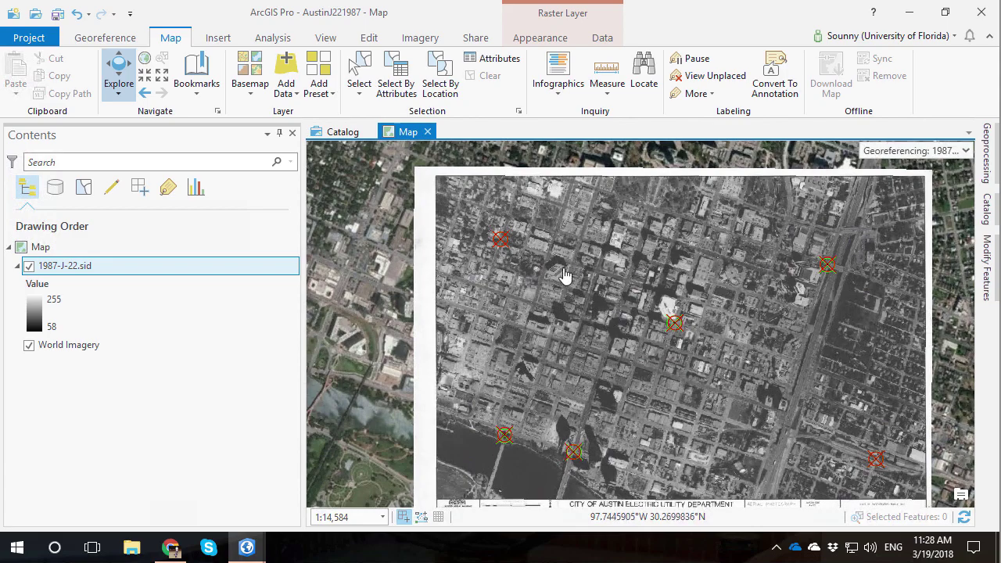
scroll(589, 262, "down", 3)
scroll(589, 262, "up", 3)
scroll(567, 298, "up", 2)
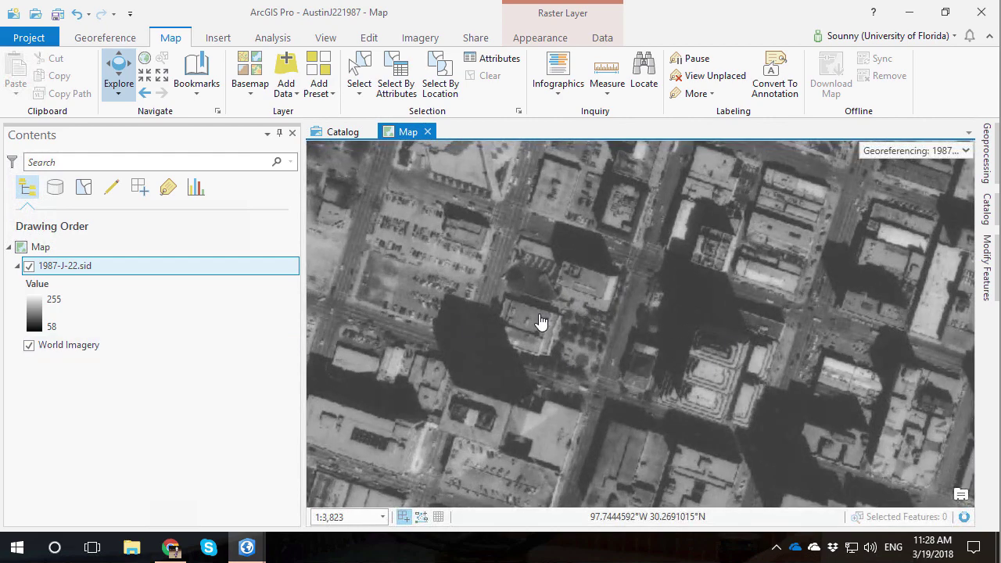
- Toggle the 1987 photo off and on while zooming to compare alignment with World Imagery
left_click(29, 267)
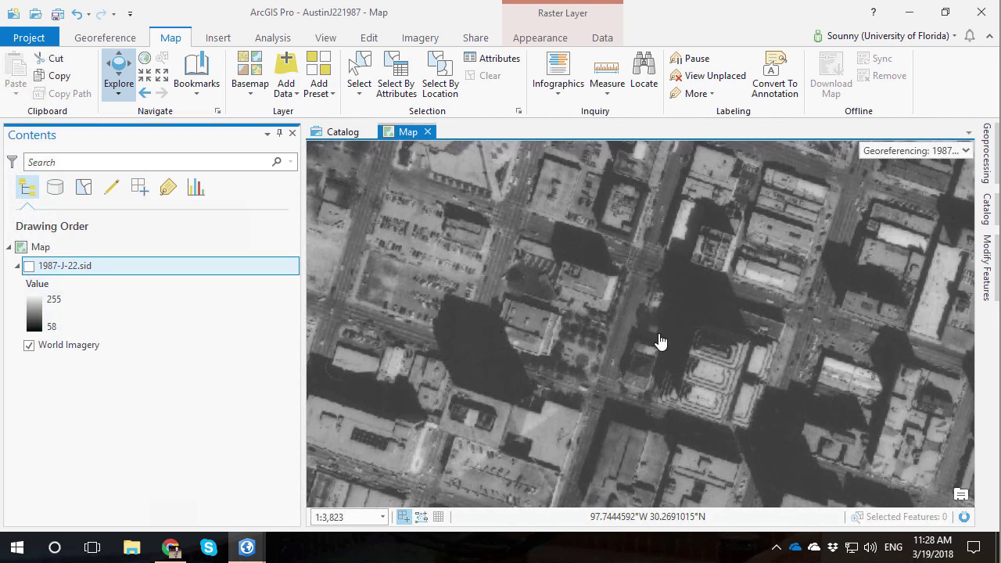
scroll(597, 342, "up", 4)
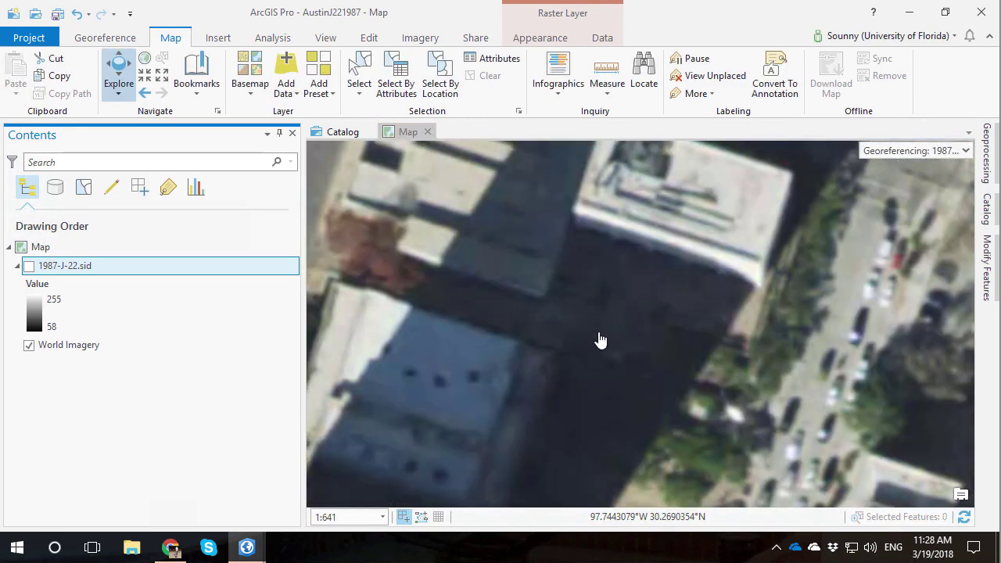
scroll(600, 340, "down", 2)
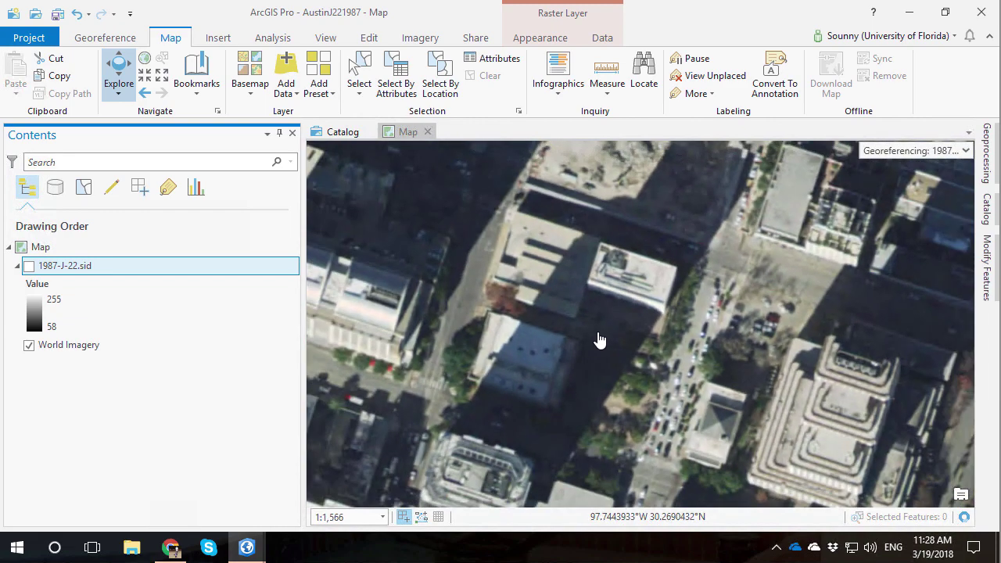
scroll(558, 353, "down", 1)
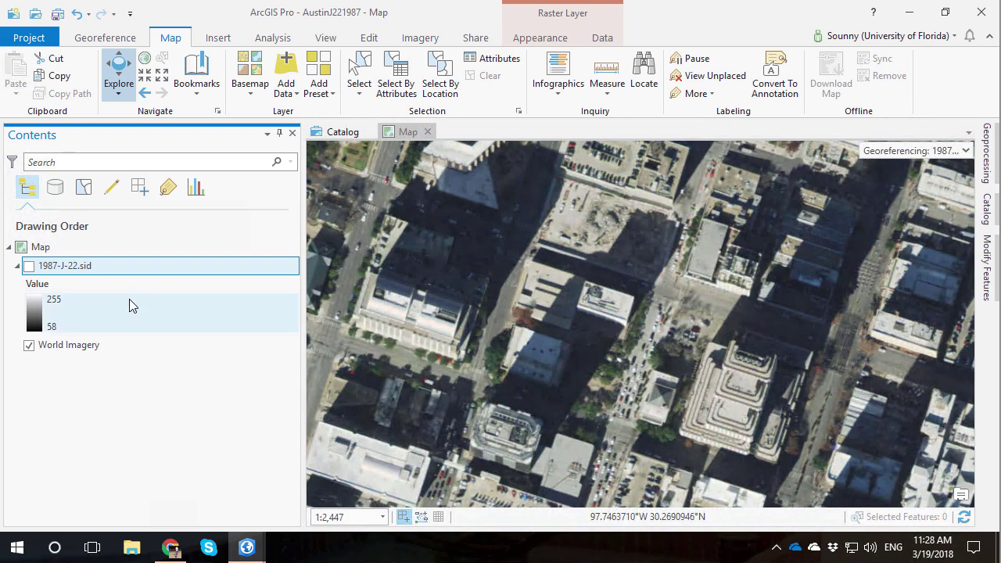
left_click(30, 268)
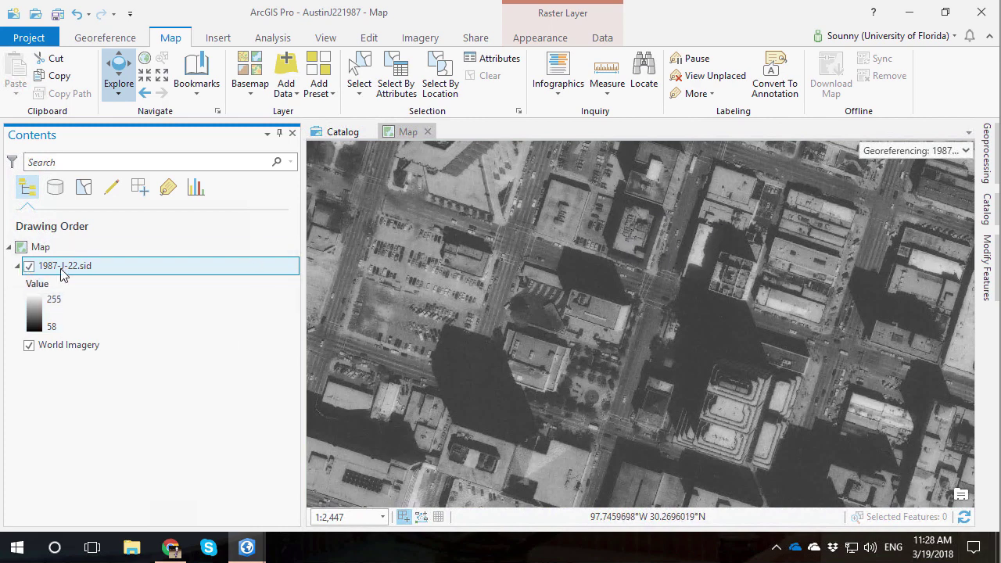
left_click(29, 267)
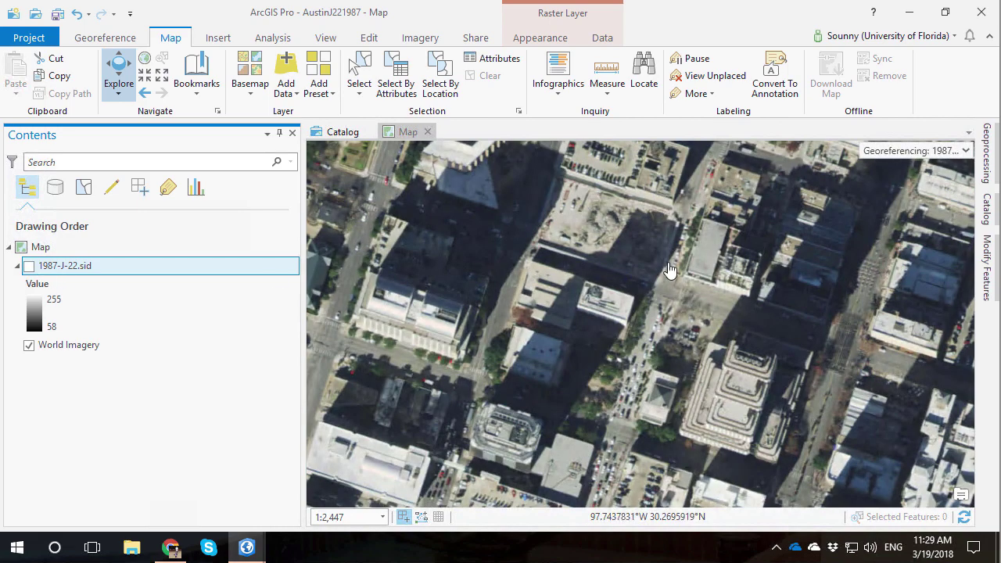
scroll(586, 296, "down", 2)
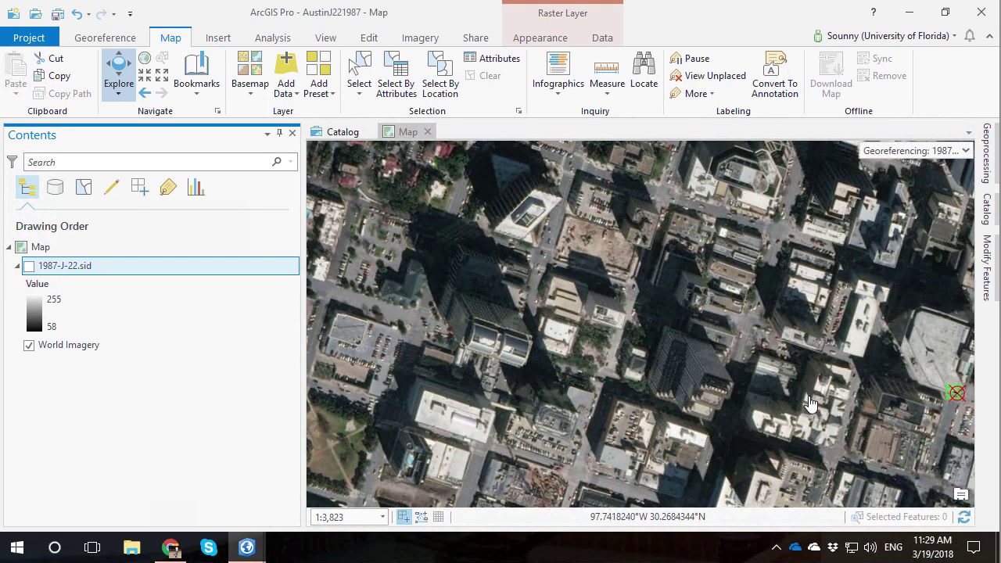
scroll(821, 439, "up", 2)
scroll(783, 434, "up", 2)
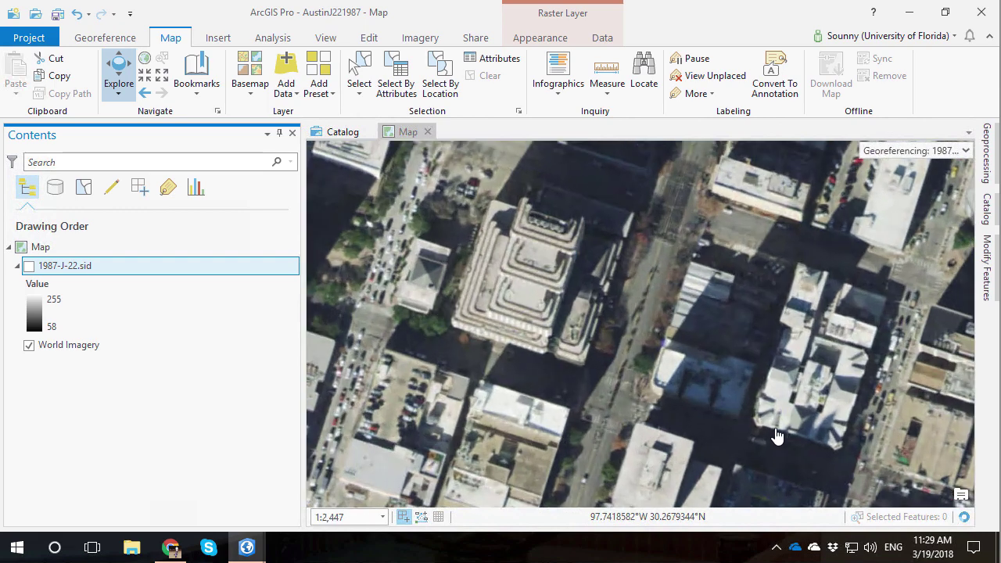
left_click(28, 268)
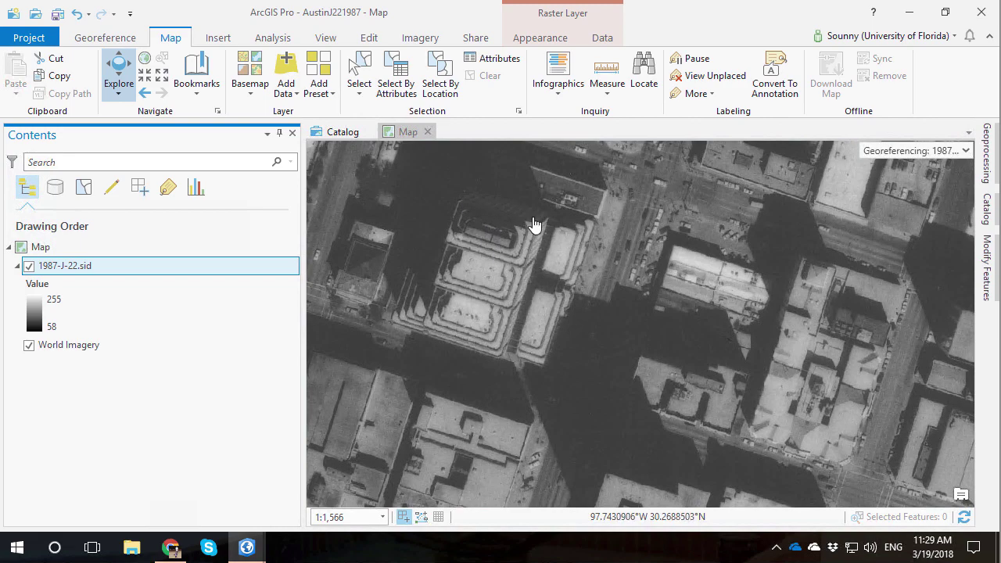
- Turn the 1987-J-22.sid layer back on over World Imagery and open its layer options
left_click(30, 267)
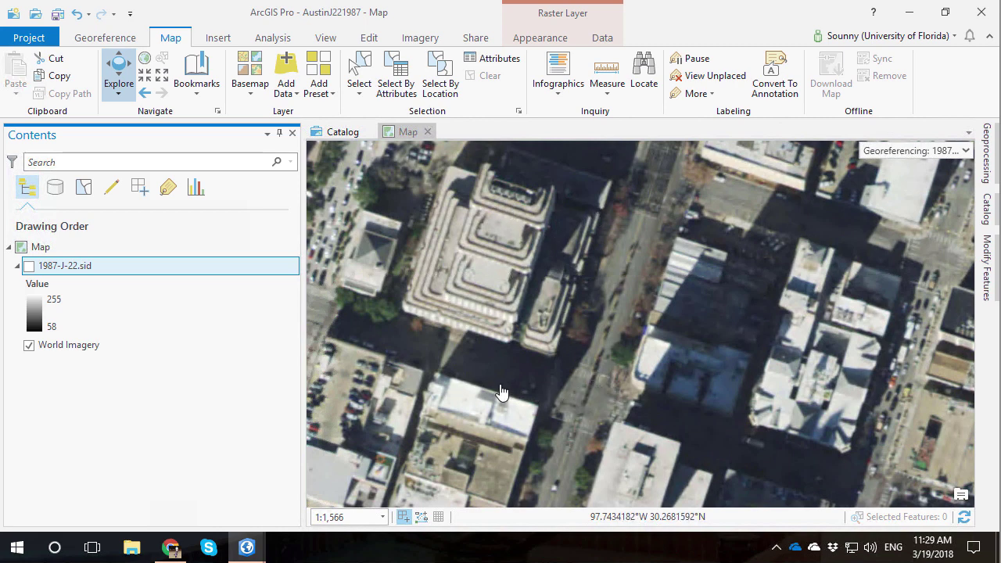
left_click(29, 266)
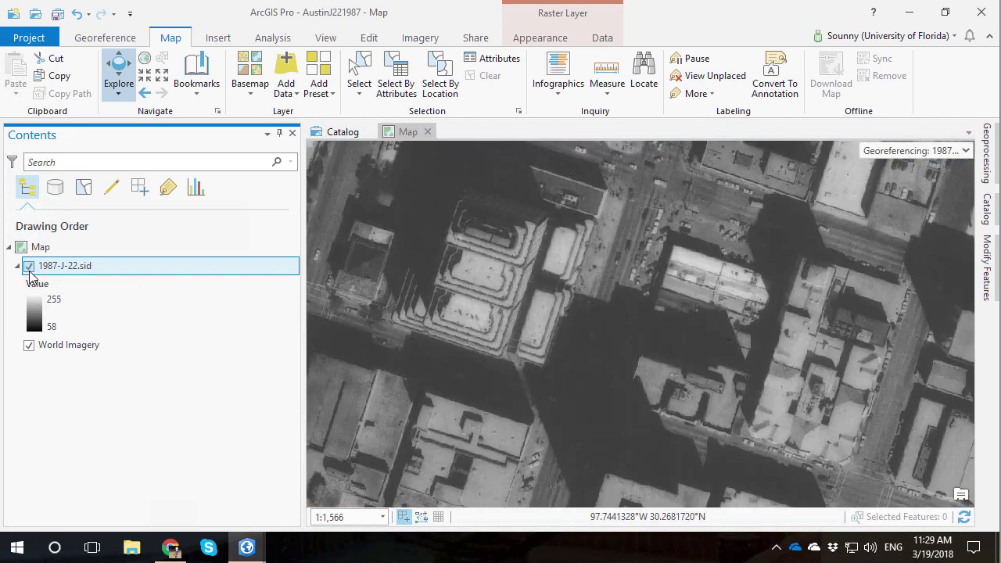
right_click(89, 270)
- Zoom to the full extent of the 1987 photo and open the control point table
left_click(127, 262)
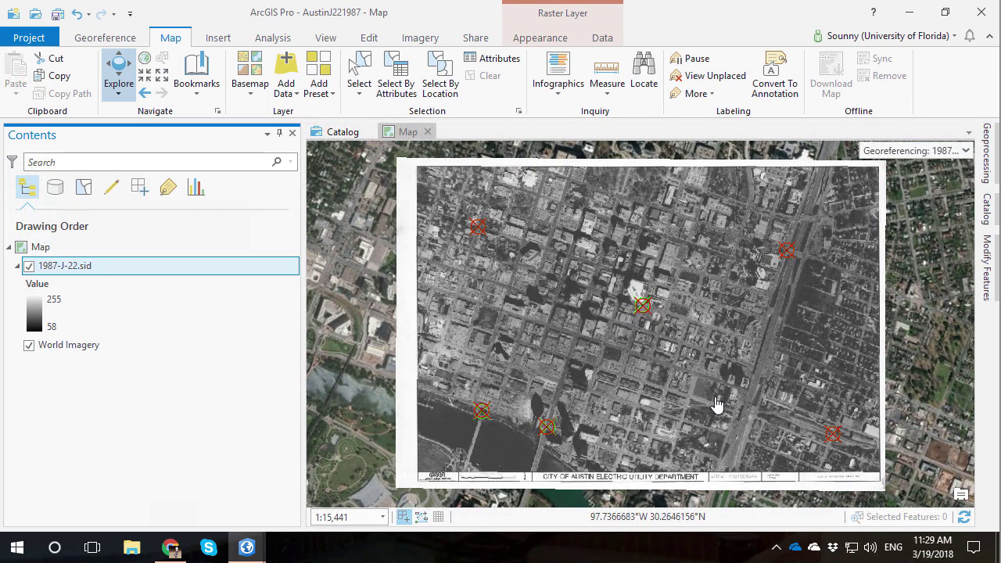
left_click(108, 41)
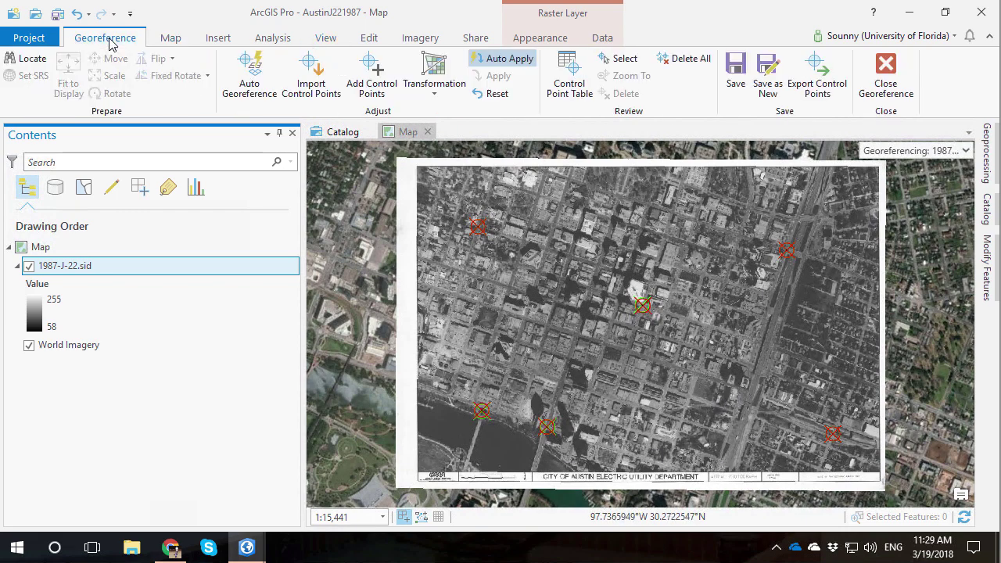
left_click(571, 70)
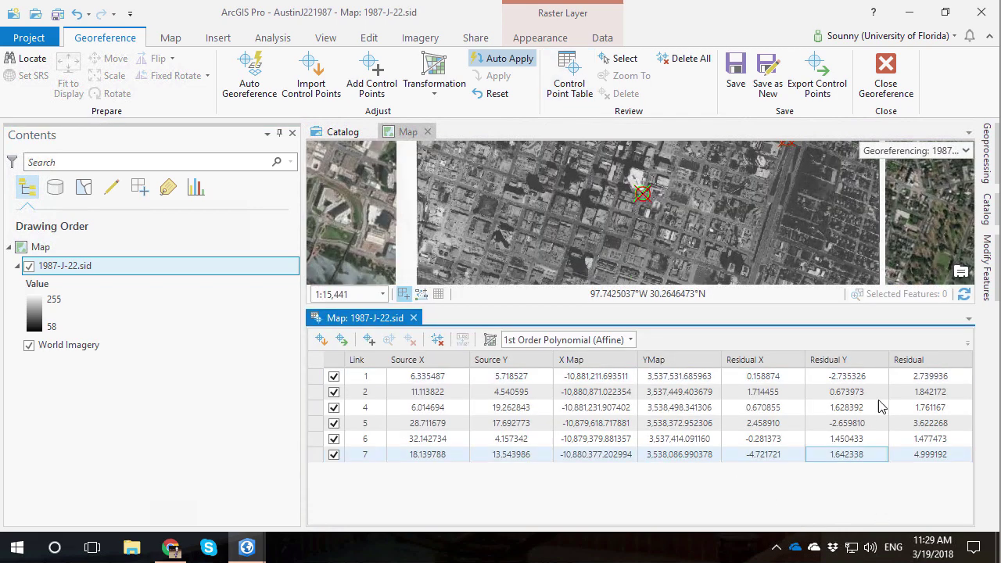
- Compare the six links' residuals, ranging 1.477473 to 4.999192 under 1st Order Polynomial (Affine)
left_click(929, 379)
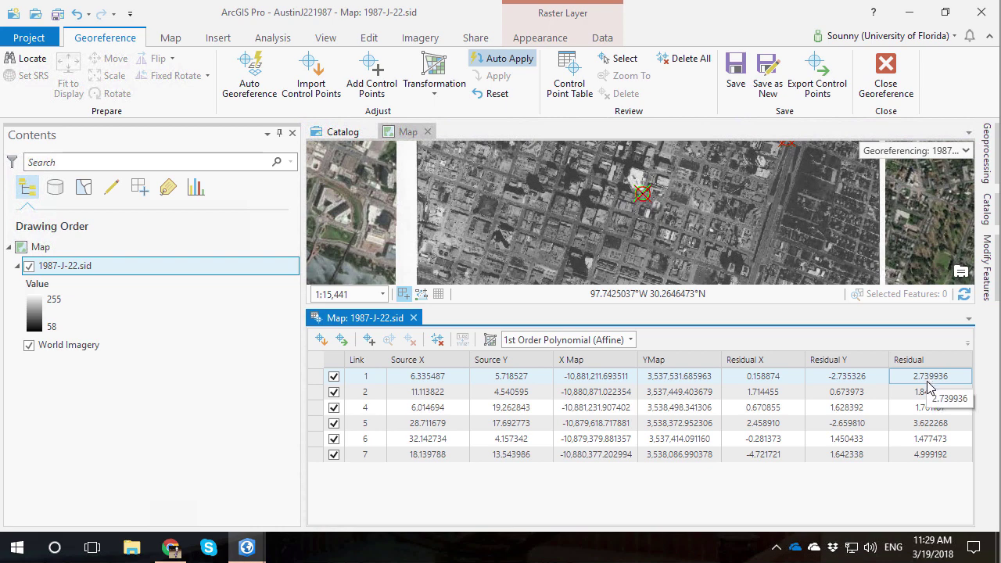
left_click(923, 456)
left_click(920, 378)
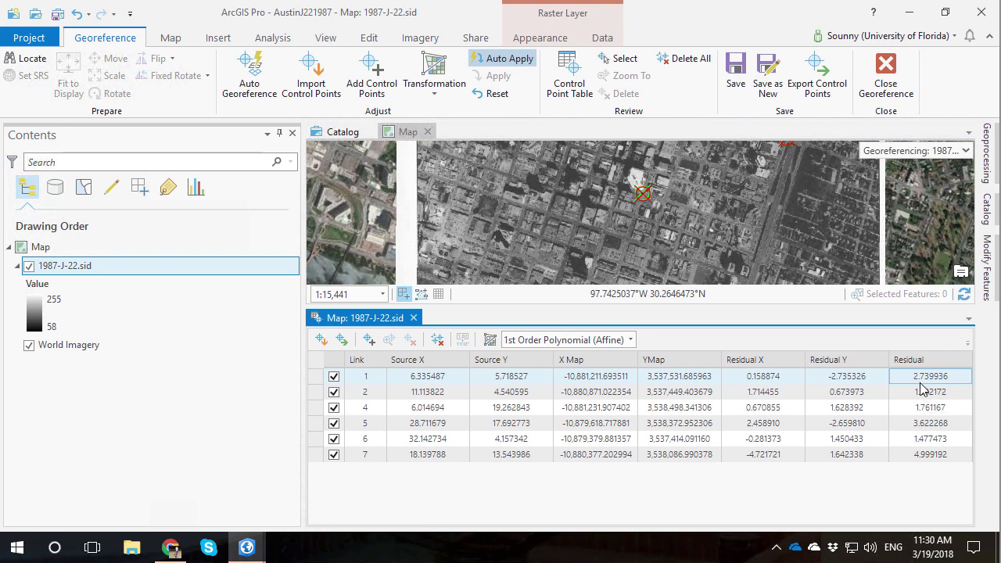
left_click(919, 392)
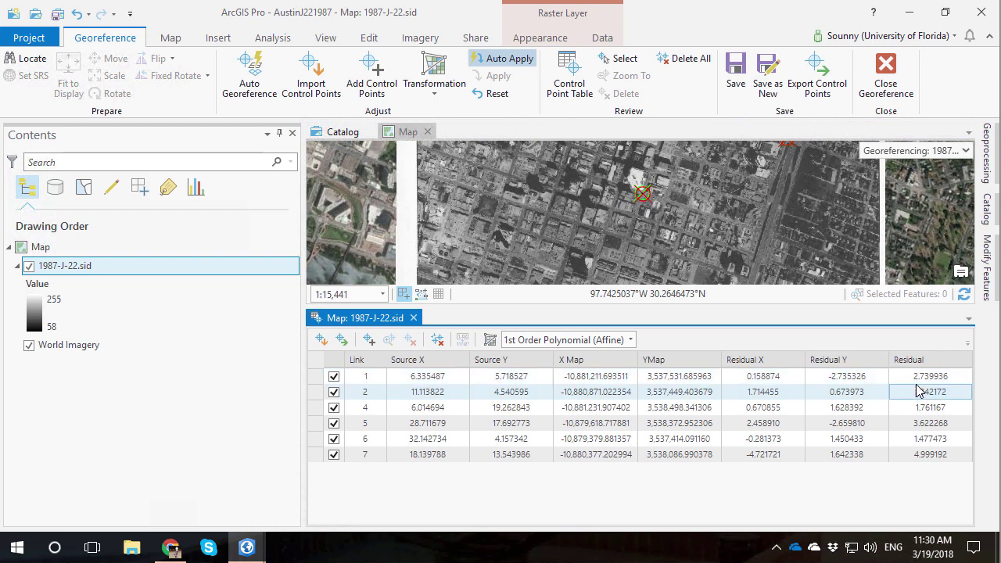
left_click(925, 376)
left_click(939, 455)
left_click(461, 406)
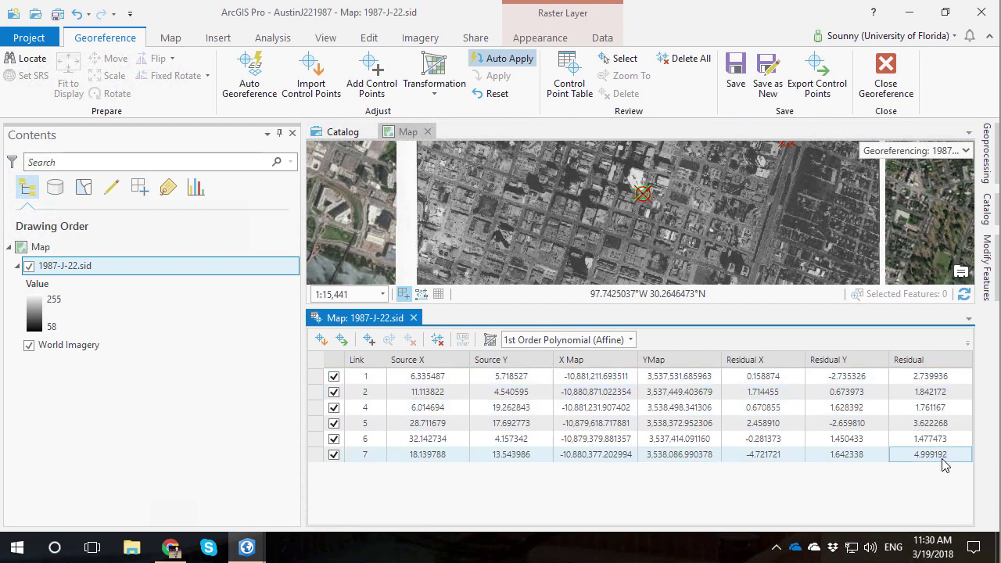
- Check the RMS error summary, save the affine georeferencing to 1987-J-22.sid, and close Georeference
left_click(414, 318)
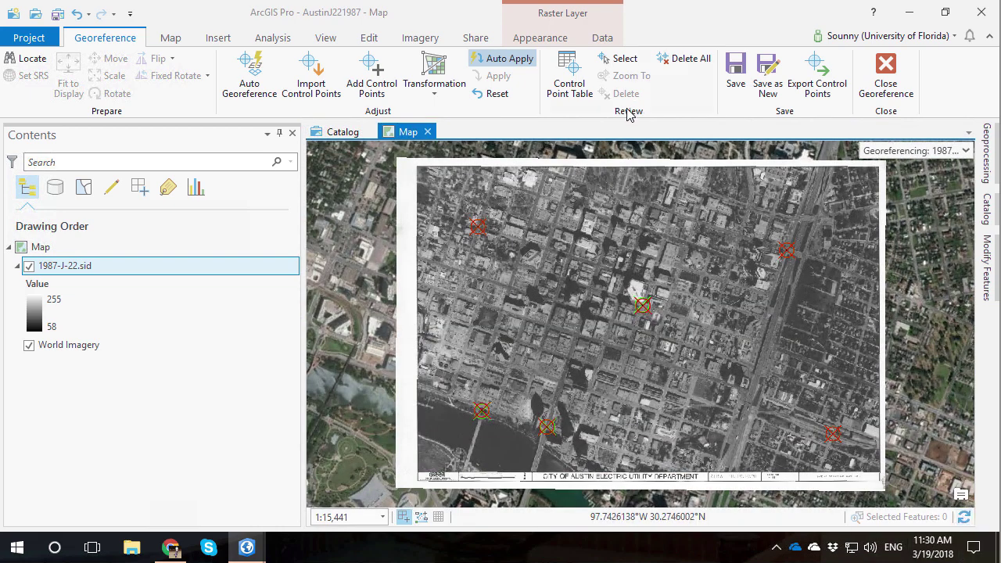
left_click(968, 152)
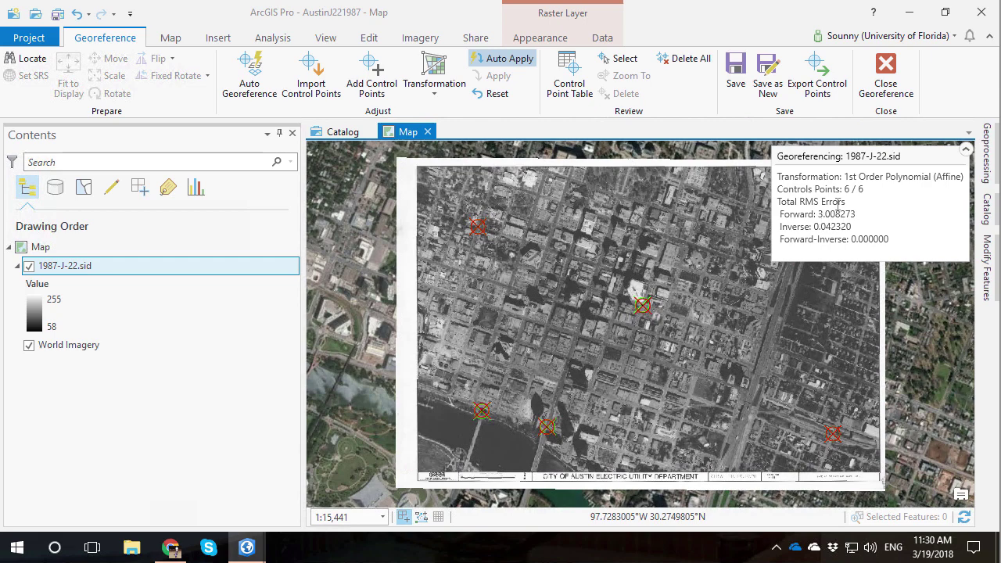
left_click(967, 150)
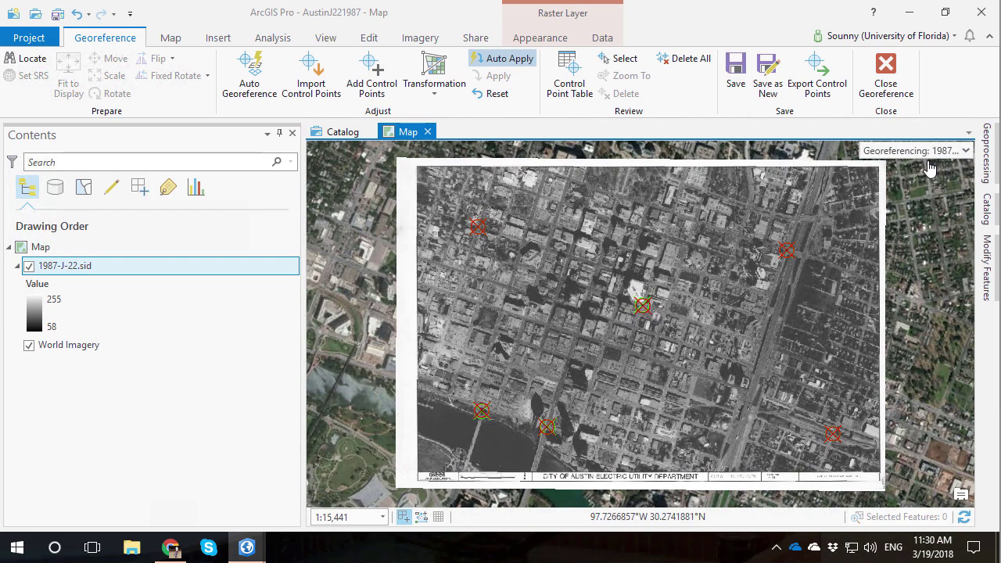
left_click(733, 72)
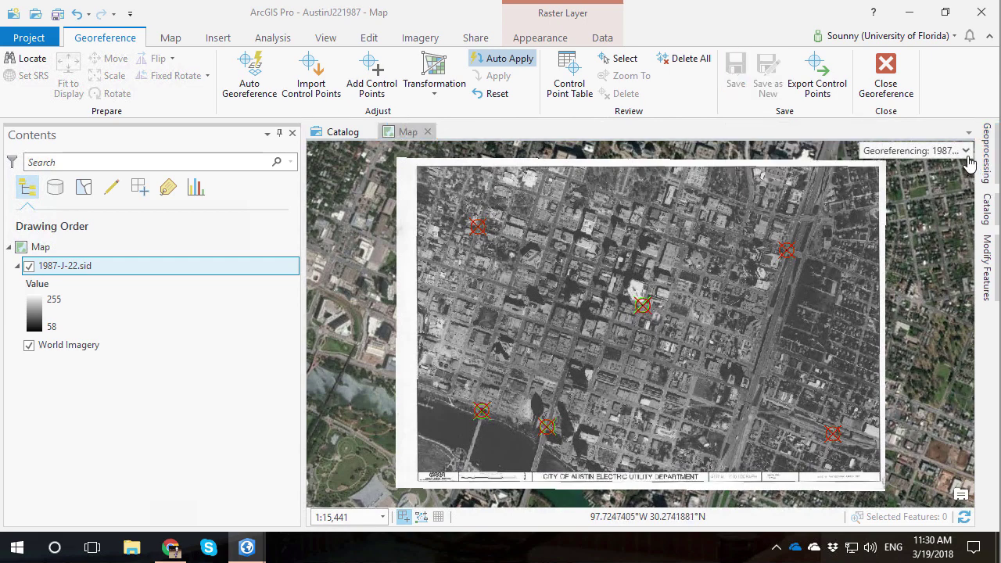
left_click(884, 83)
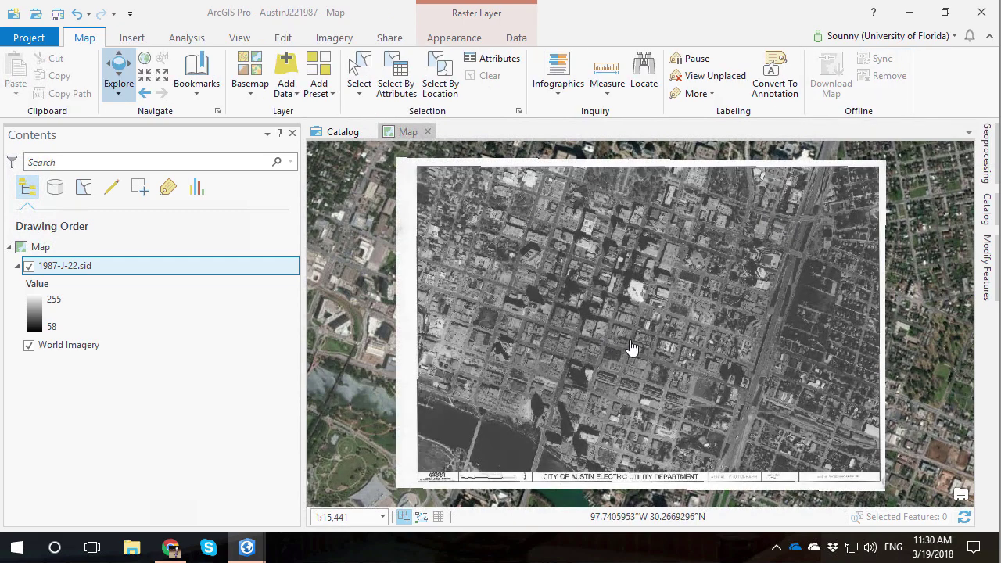
- Browse File Explorer to the Desktop and open 1987-J-22.sdwx with Edit with Notepad++
left_click(132, 549)
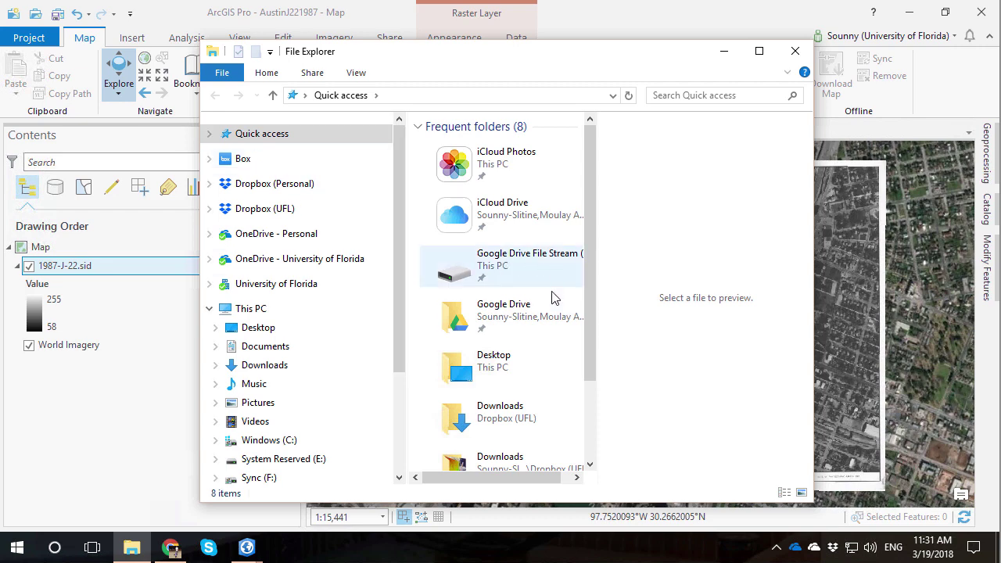
double_click(474, 374)
left_click(477, 151)
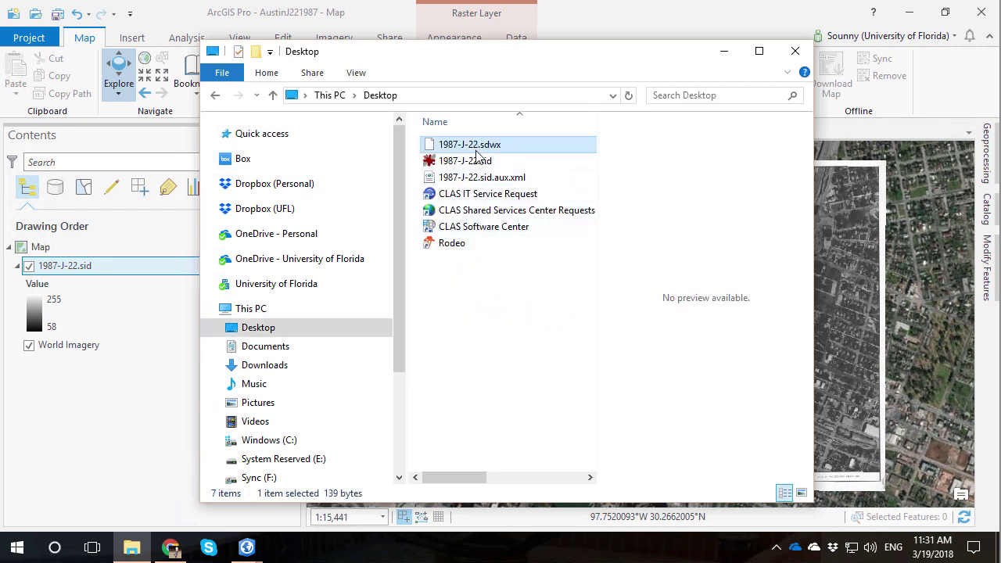
left_click(479, 165)
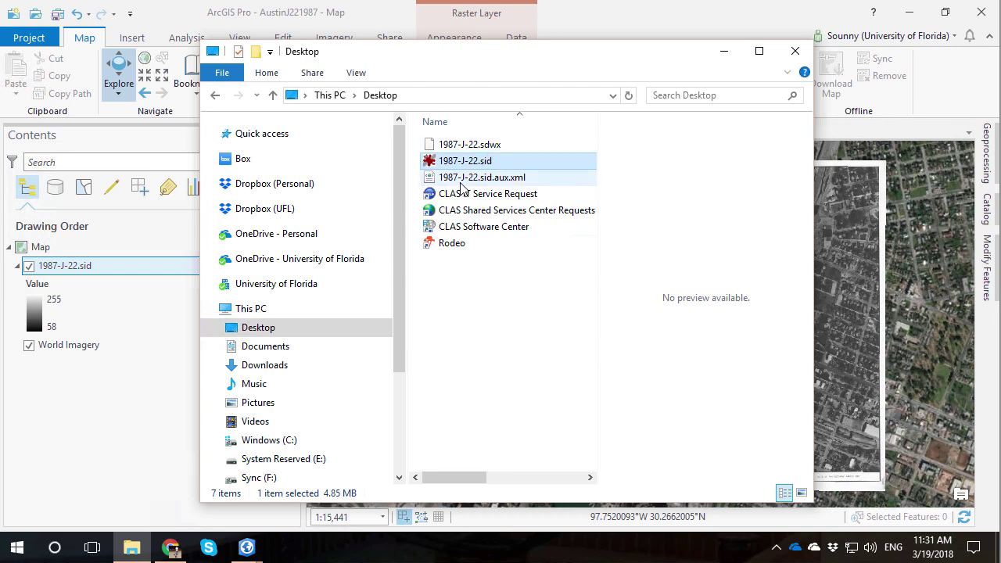
left_click(493, 150)
right_click(490, 147)
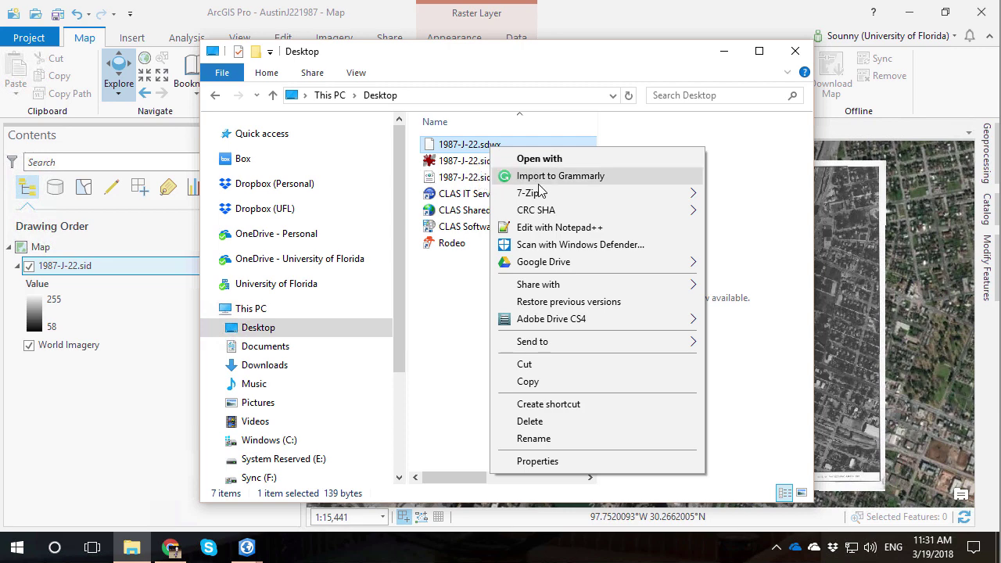
mouse_move(553, 341)
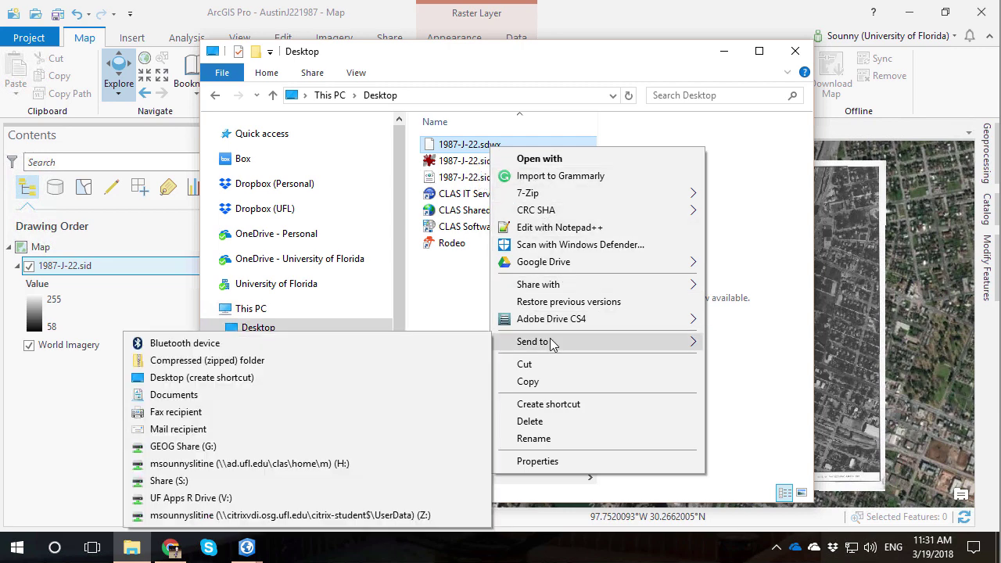
left_click(547, 227)
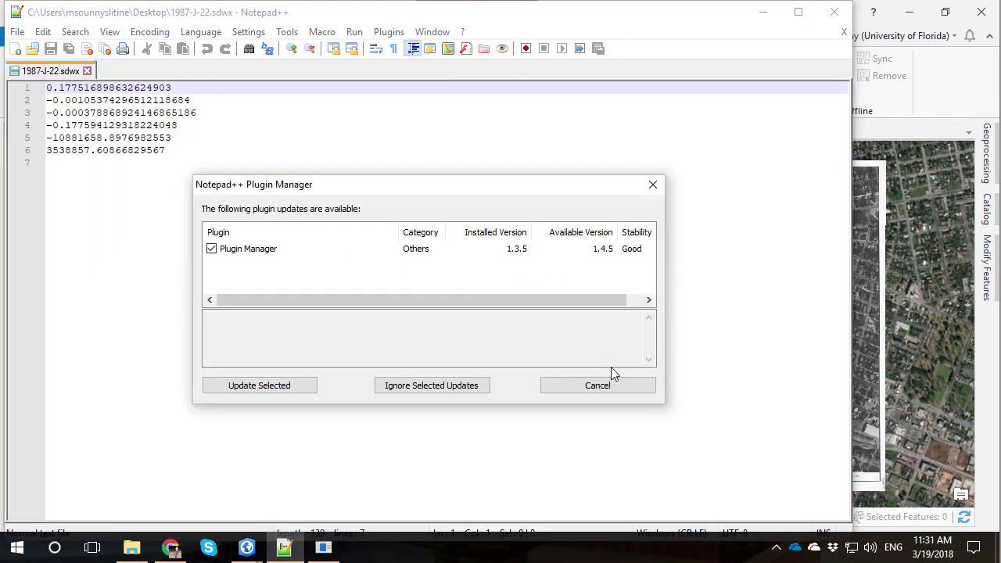
- Dismiss the plugin update prompt, read the world file, then close Notepad++ (declining the update) and File Explorer
left_click(466, 387)
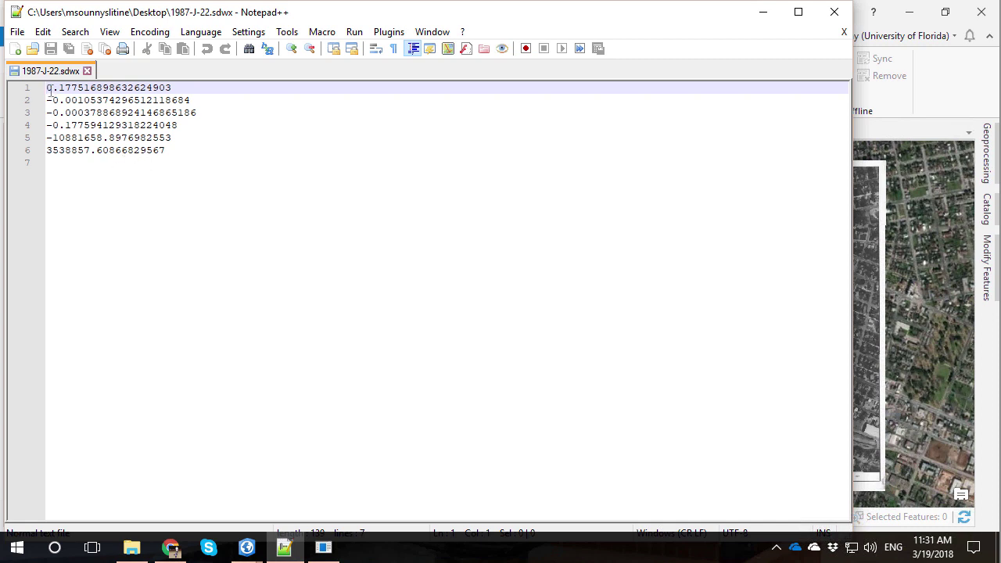
left_click(837, 13)
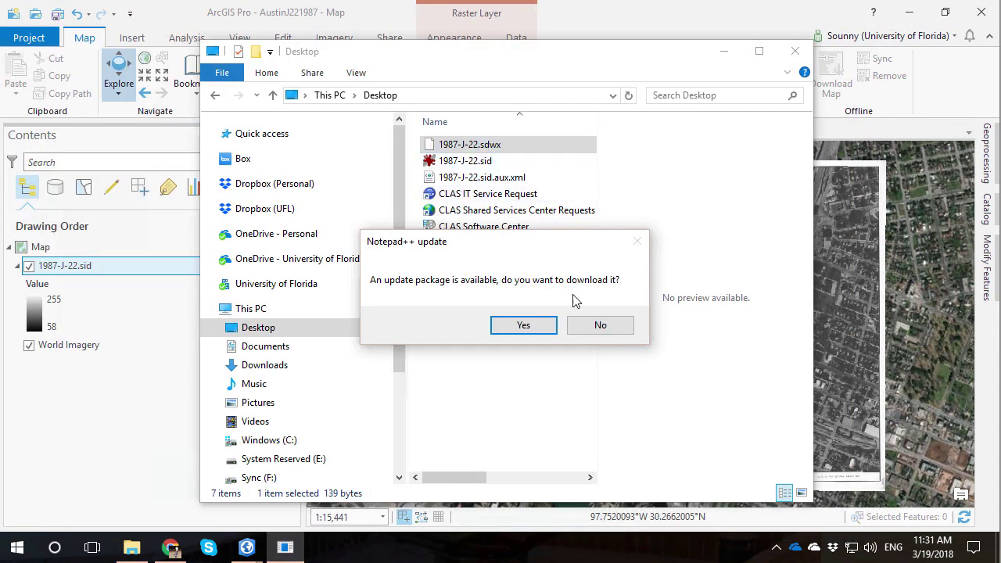
left_click(597, 330)
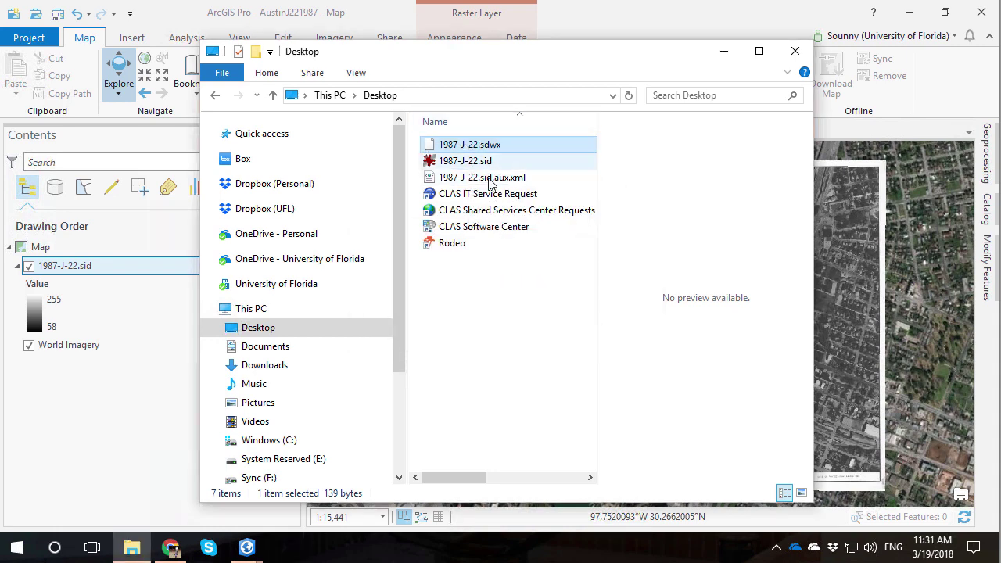
left_click(795, 51)
- Remove the 1987-J-22.sid layer and re-add 1987-J-22.sid from the Desktop with Add Data
right_click(78, 270)
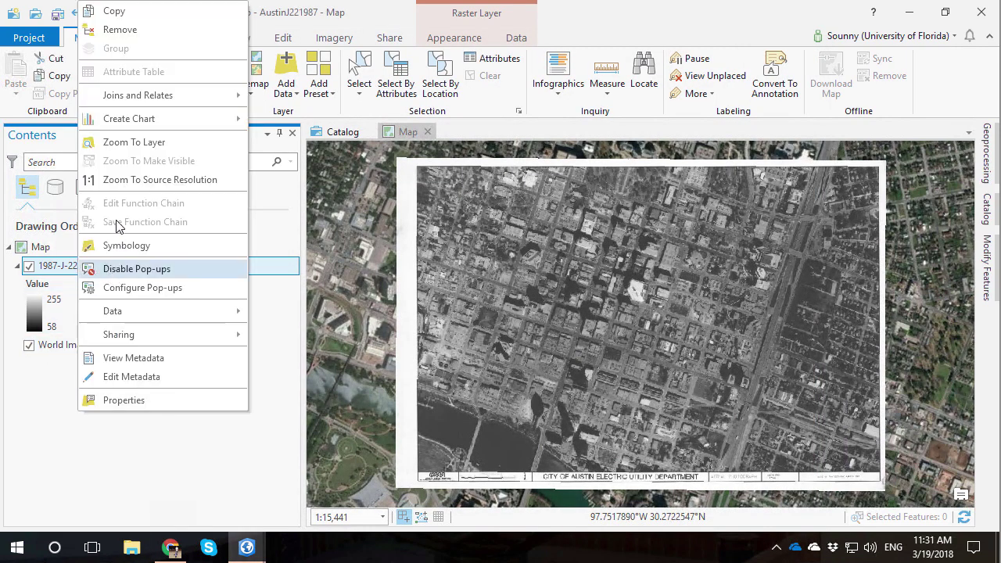
left_click(117, 30)
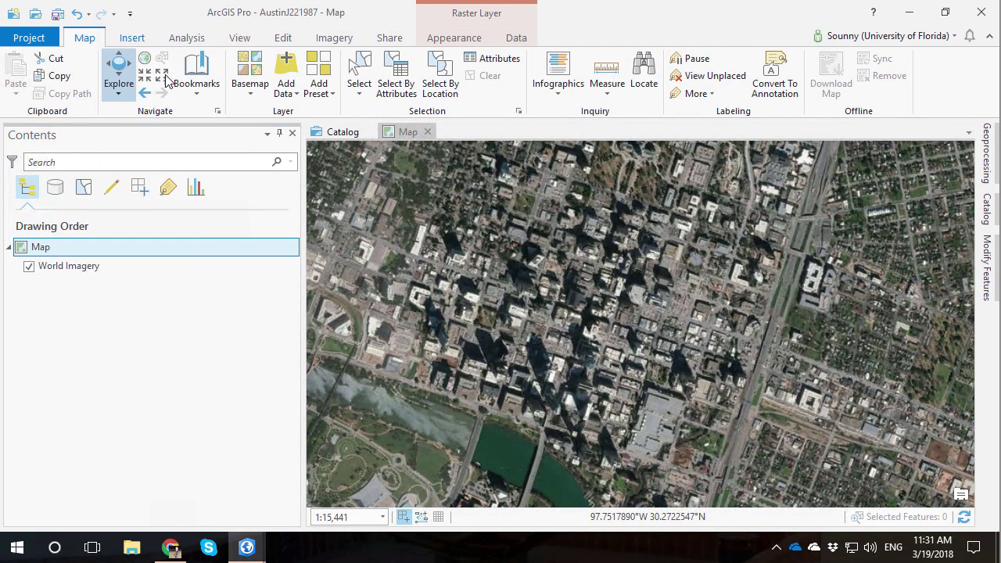
left_click(287, 81)
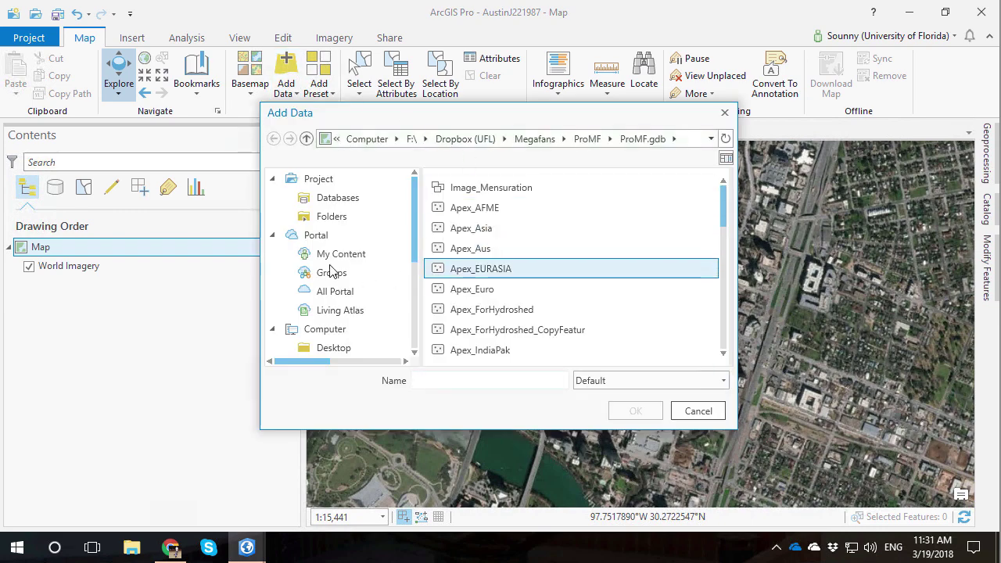
left_click(334, 348)
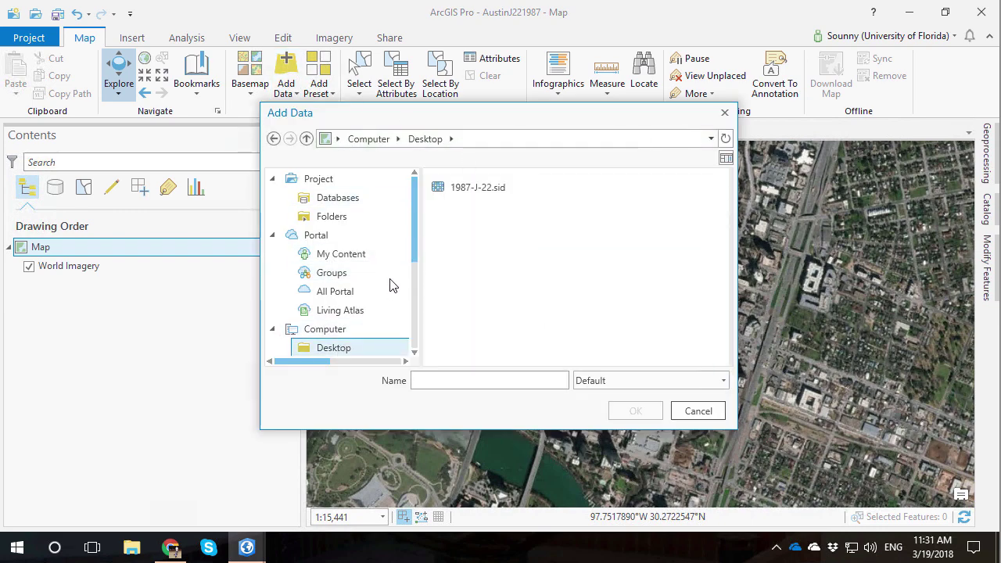
left_click(476, 192)
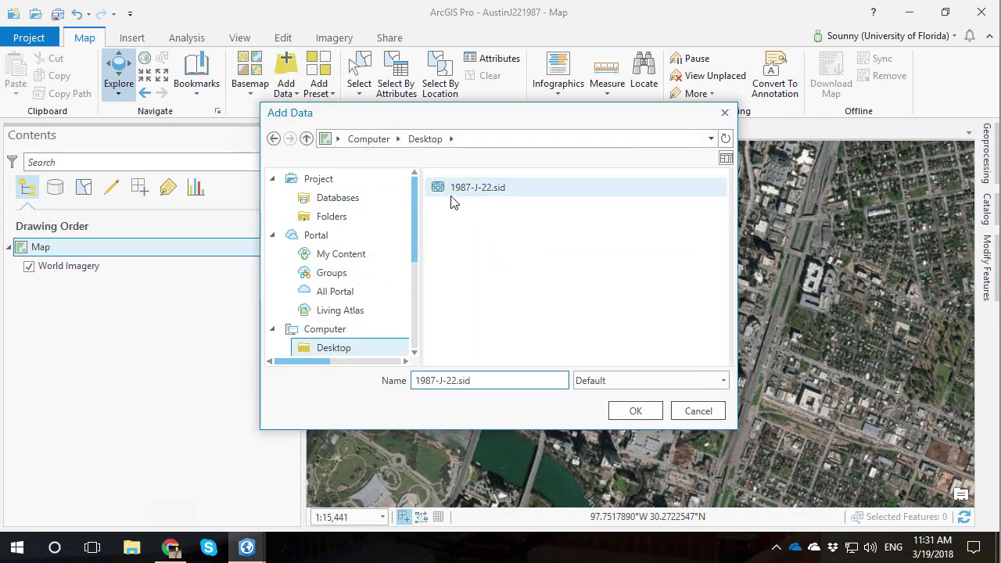
left_click(638, 413)
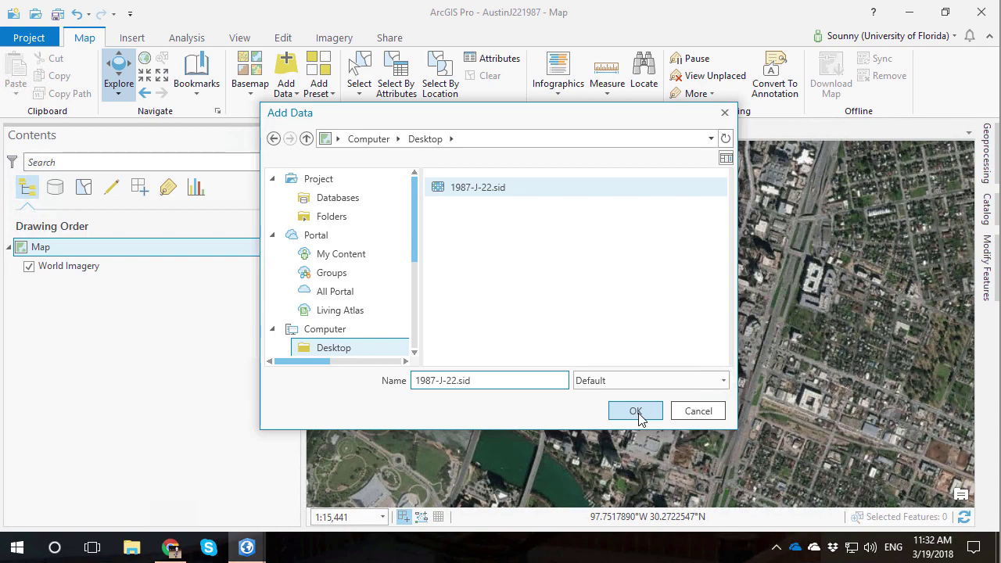